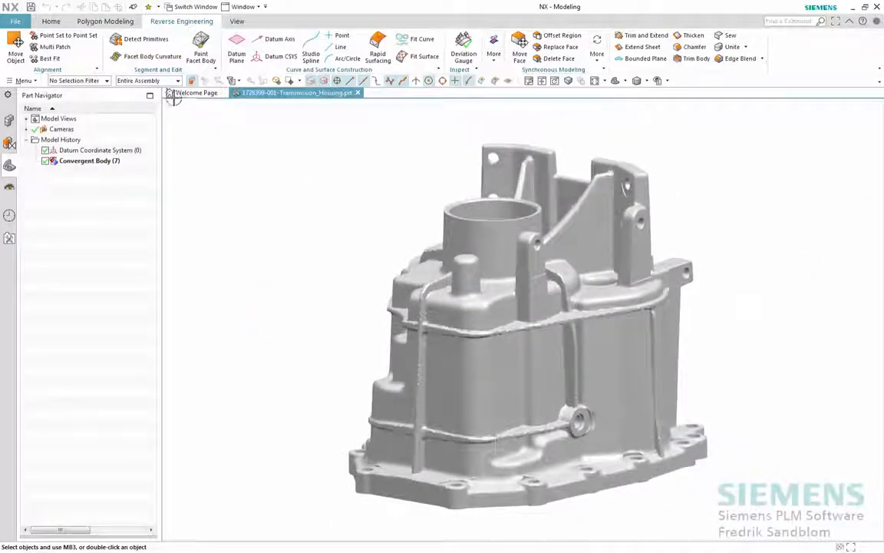
- Start a Snip by Region on the housing and select the chamfer ring inside the tubular opening's rim with Tangent Facets selection
click(119, 23)
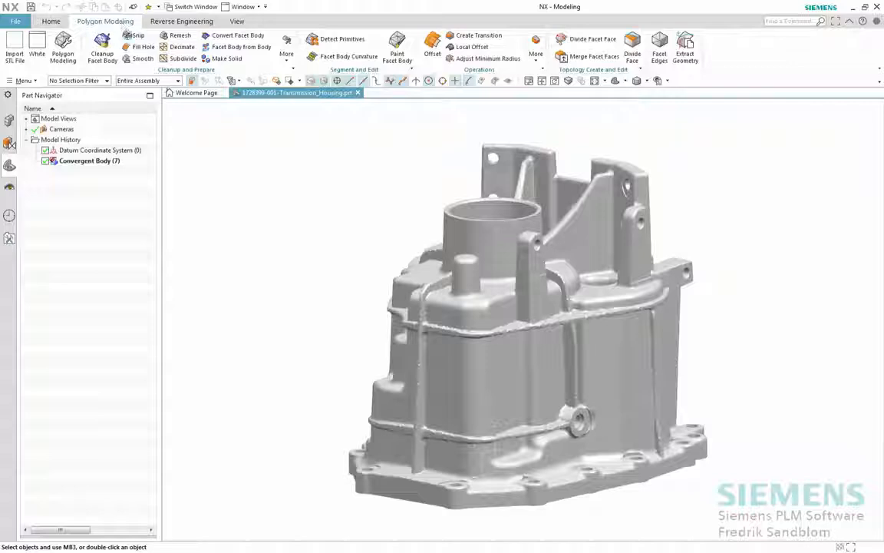
click(132, 35)
click(373, 81)
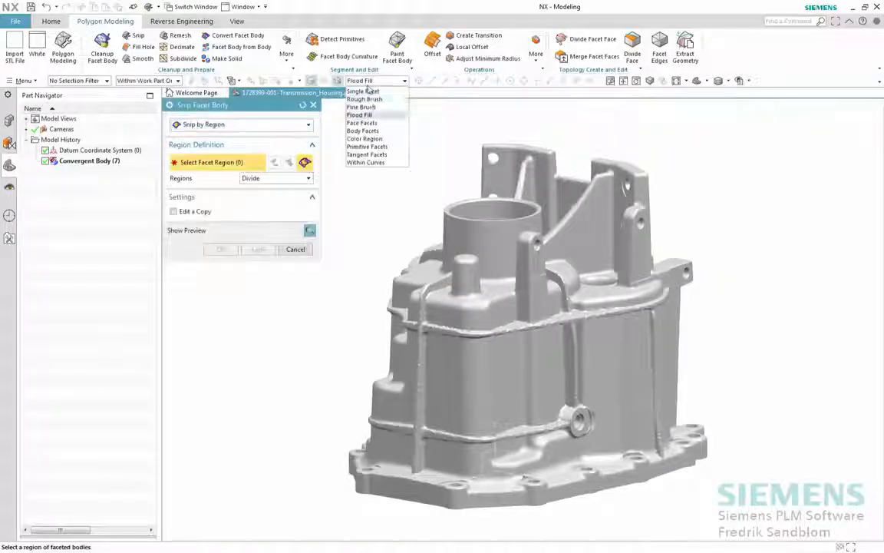
click(367, 146)
scroll(488, 220, up, 10)
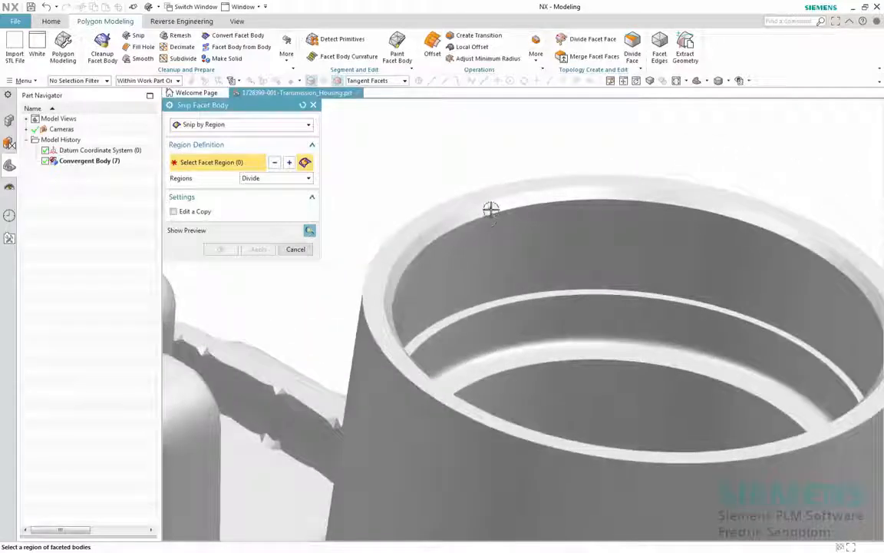
click(518, 231)
middle_drag(518, 231, 414, 130)
scroll(525, 236, up, 5)
click(524, 233)
- Close the small gaps in the selected rim chamfer ring using Rough Brush facet selection
click(375, 81)
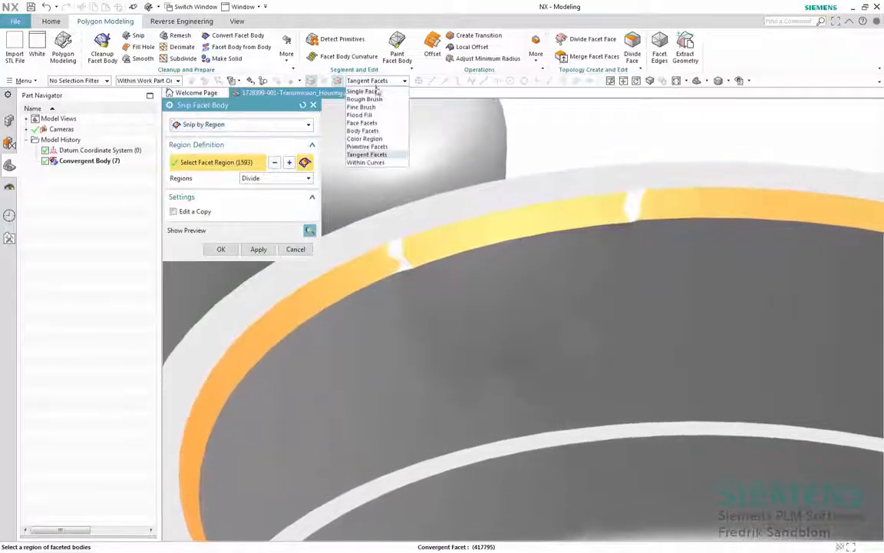
click(366, 99)
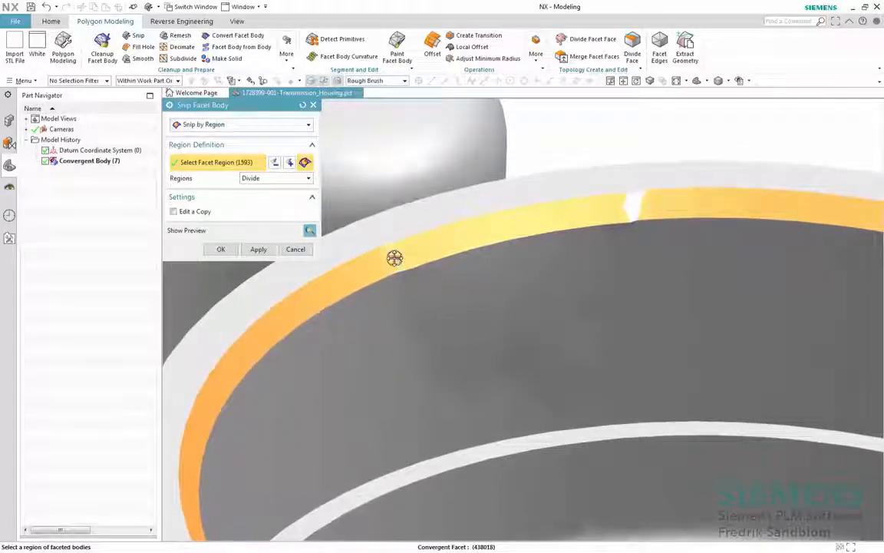
mouse_move(628, 205)
mouse_down()
mouse_move(650, 203)
mouse_move(626, 207)
mouse_move(634, 209)
mouse_up()
scroll(530, 182, down, 2)
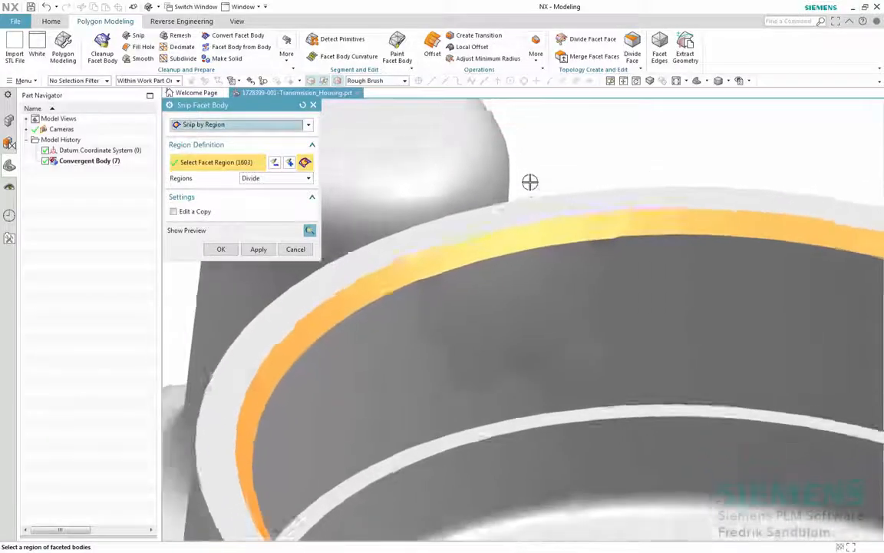
- Paint a closed facet loop on the housing's inner floor around the raised collar of the bore
scroll(530, 182, down, 5)
middle_drag(530, 182, 653, 302)
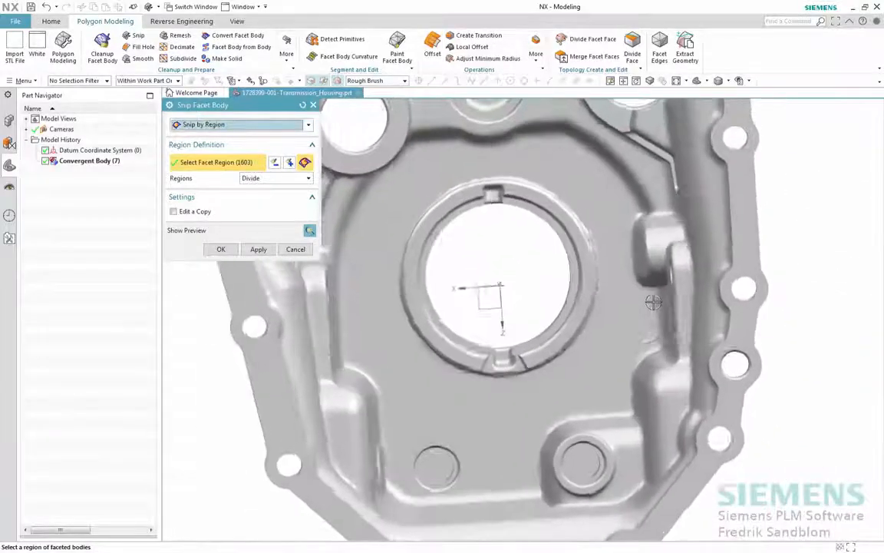
scroll(499, 223, up, 4)
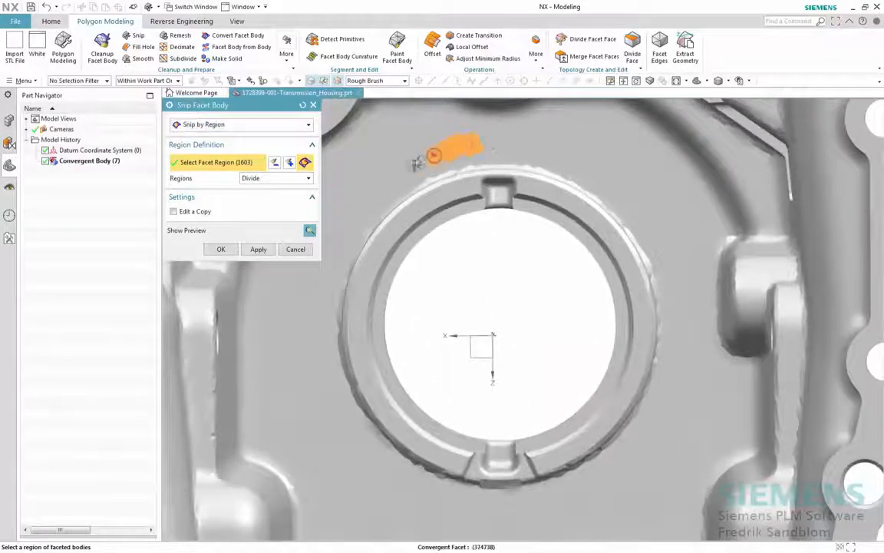
mouse_move(416, 164)
mouse_down()
mouse_move(357, 206)
mouse_move(326, 276)
mouse_move(320, 352)
mouse_move(340, 436)
mouse_move(391, 480)
mouse_move(529, 513)
mouse_move(644, 487)
mouse_move(665, 467)
mouse_move(689, 366)
mouse_move(681, 248)
mouse_move(622, 174)
mouse_move(474, 139)
mouse_up()
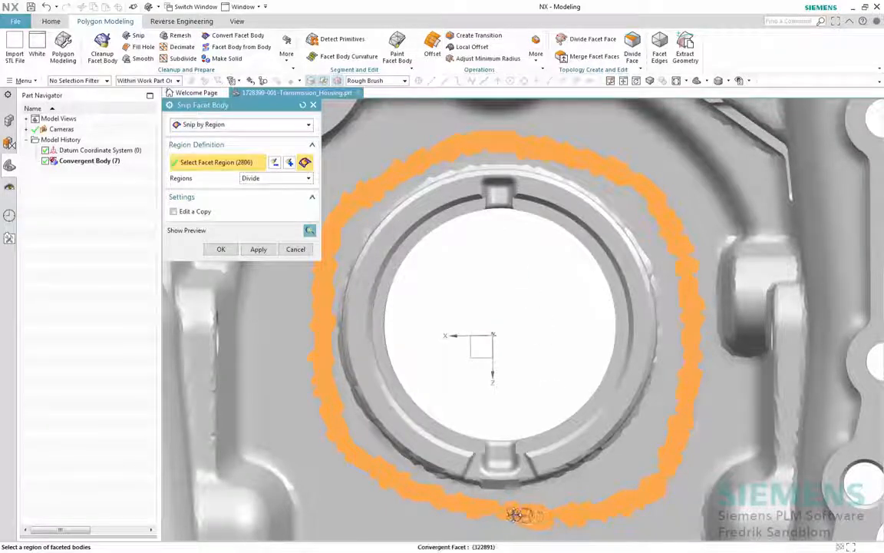
- Flood-fill the bore region between the two selected rings and divide it from the housing, editing a copy
click(392, 80)
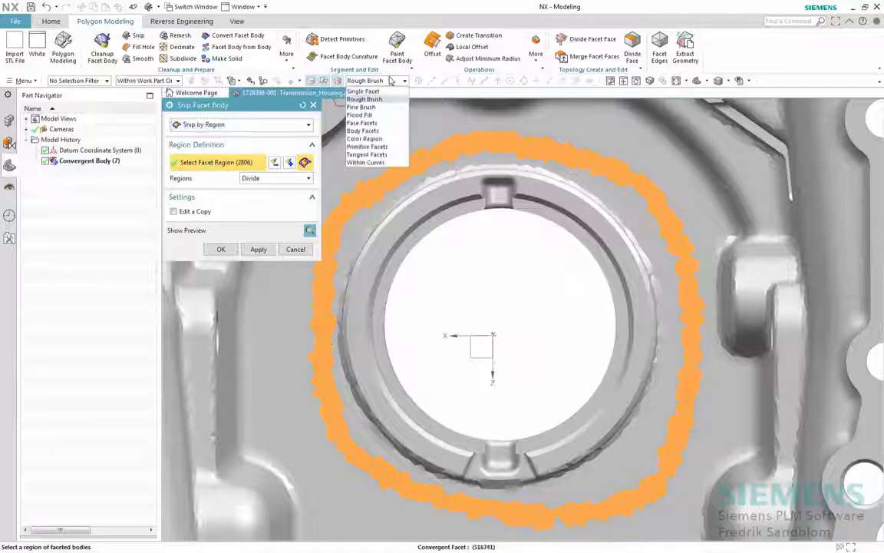
click(360, 115)
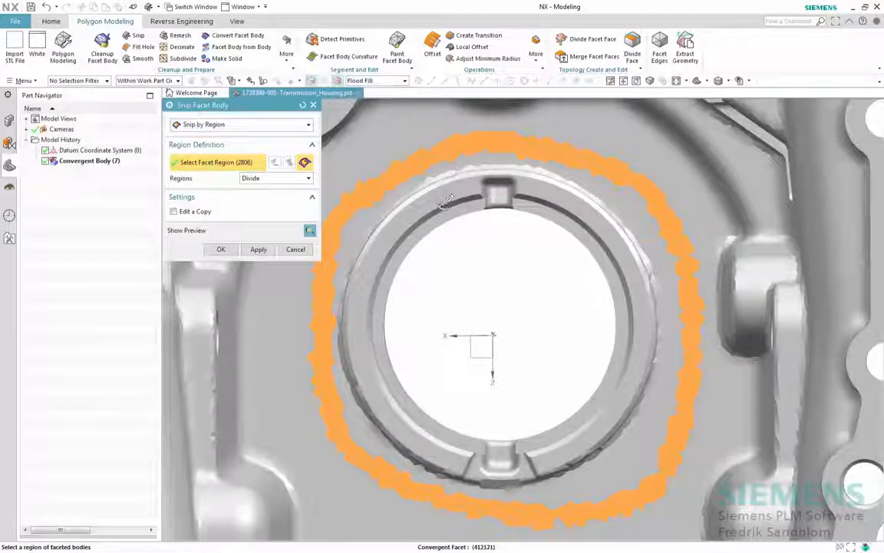
click(443, 208)
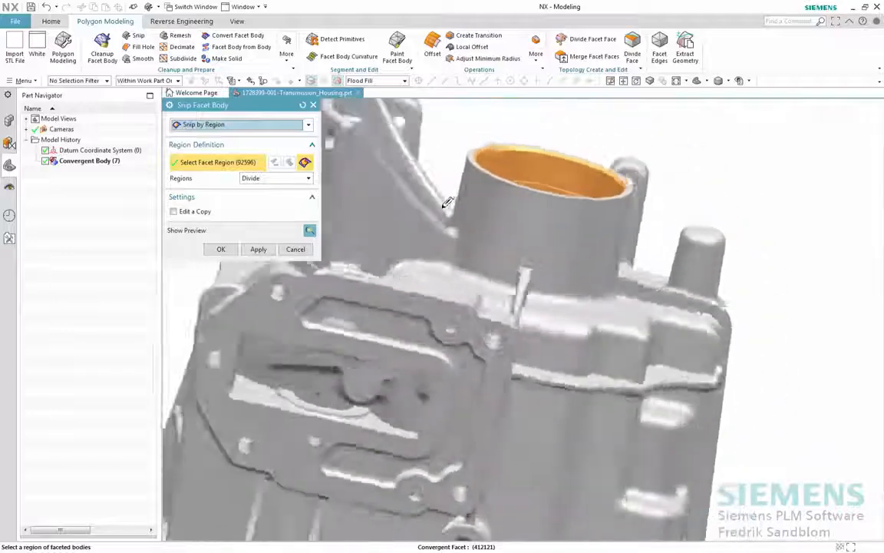
click(194, 214)
click(215, 250)
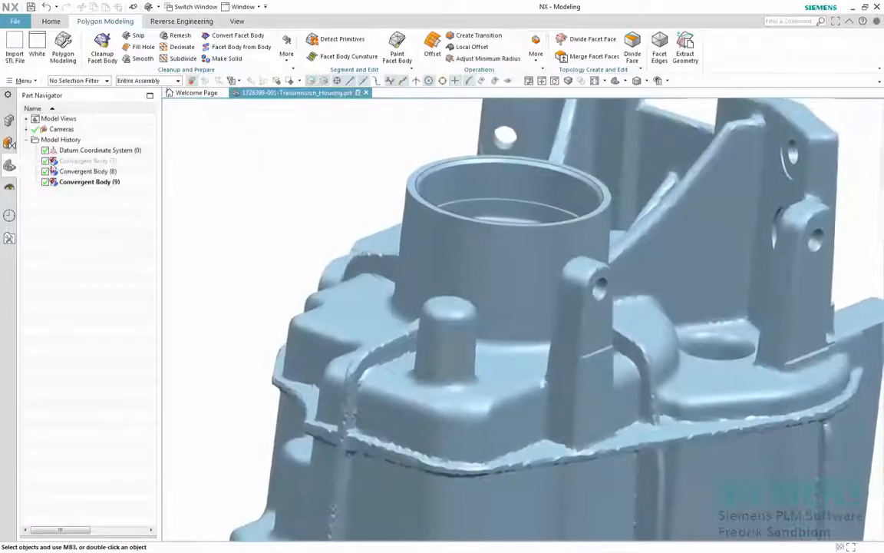
- Check the two divided bodies, hiding the original Convergent Body (7) and the bore piece, Convergent Body (9)
middle_drag(522, 319, 528, 341)
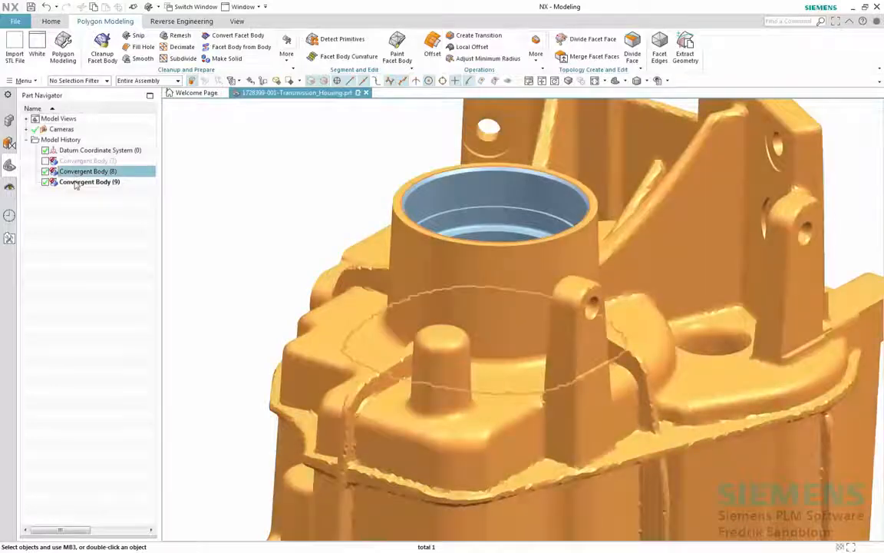
click(84, 182)
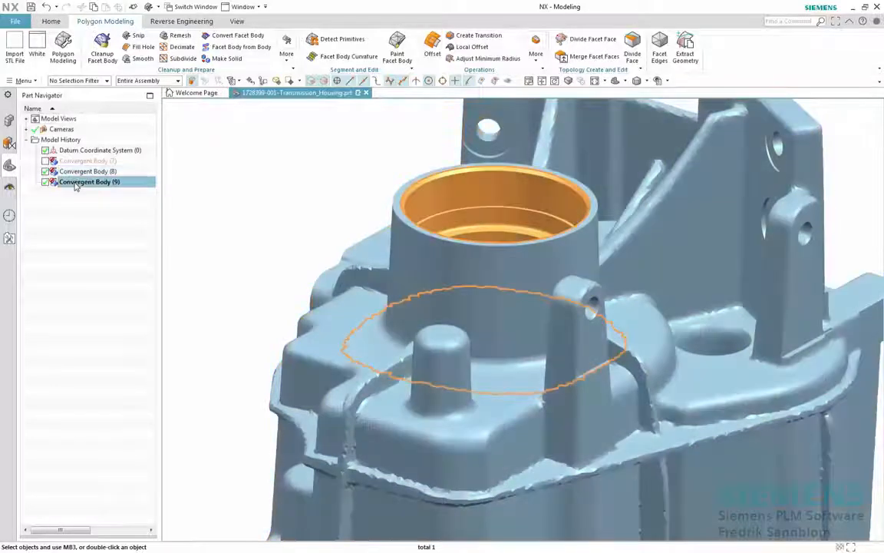
click(45, 182)
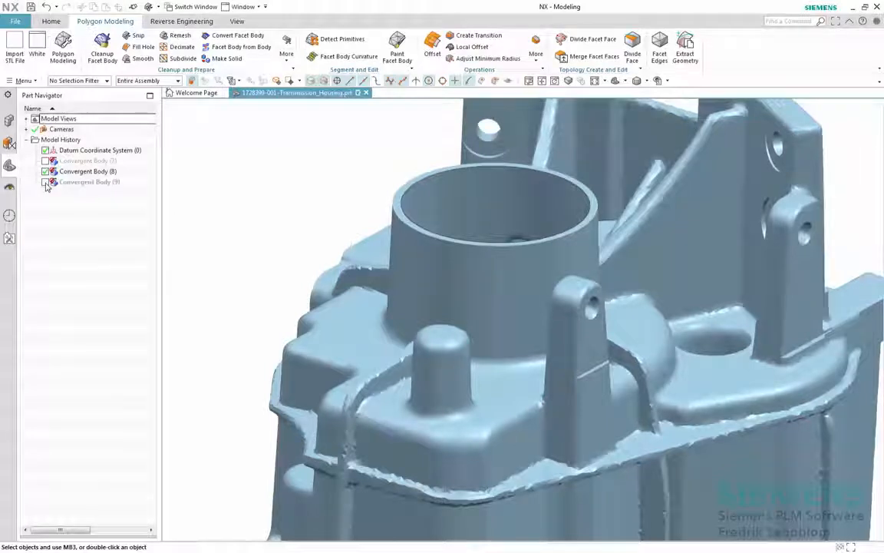
- Fill both open bore edges of the housing body, at the tube rim and the inner floor, with Refined smoothness
click(141, 46)
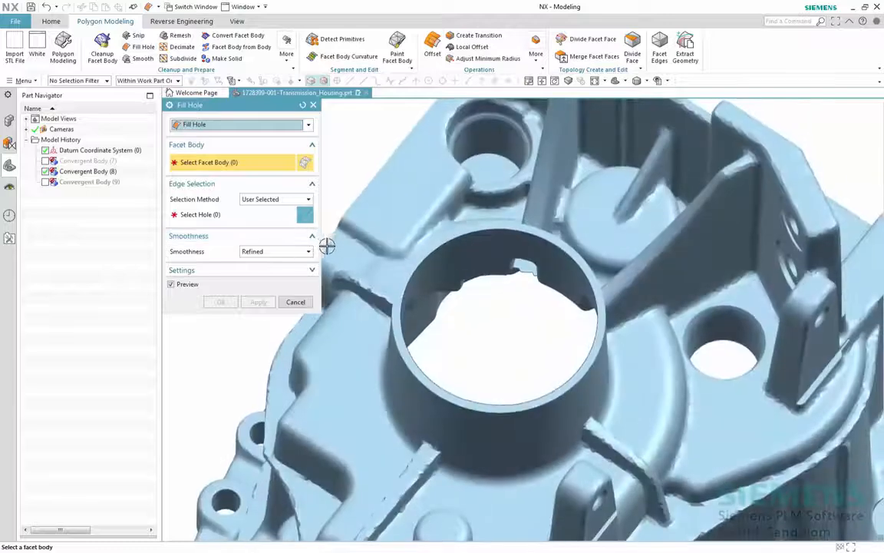
click(432, 249)
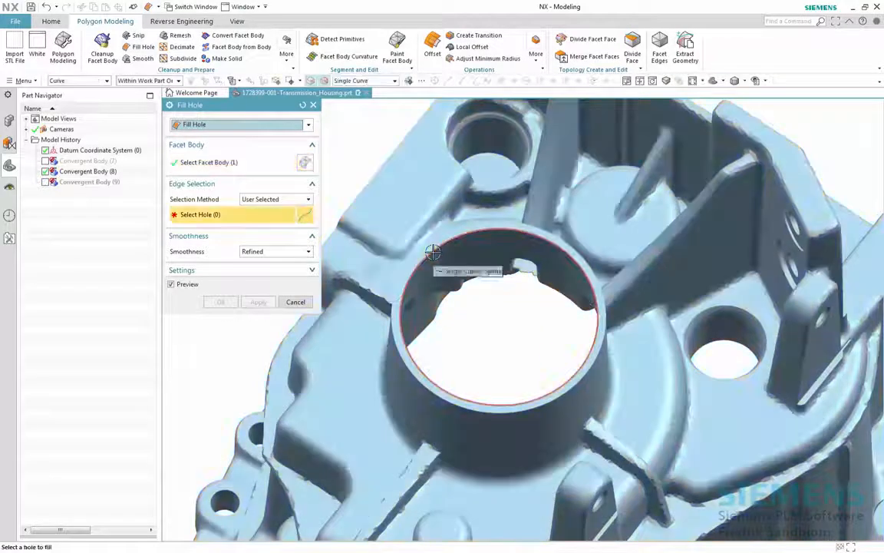
click(460, 324)
middle_drag(461, 324, 361, 315)
click(493, 296)
scroll(492, 295, down, 2)
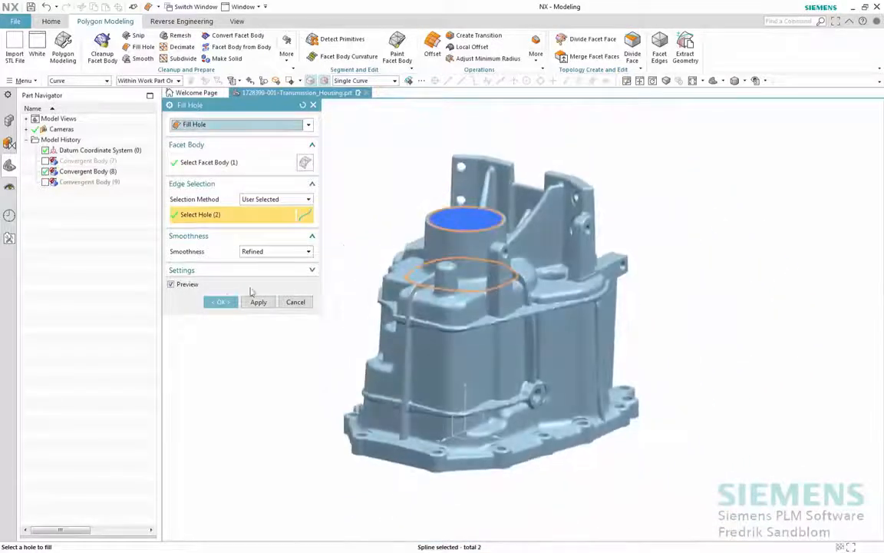
click(221, 301)
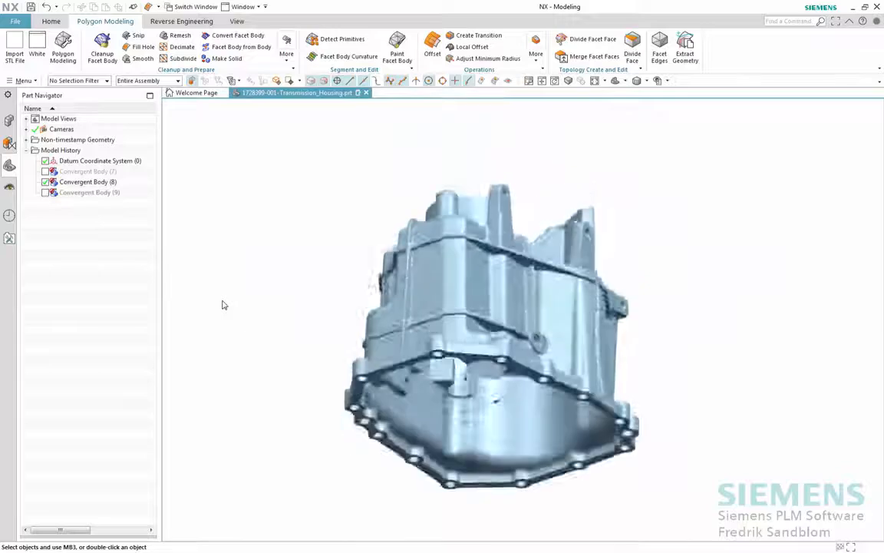
- Show only the bore piece, Convergent Body (9), and detect its primitive shapes with a curvature sensitivity of 20
click(45, 183)
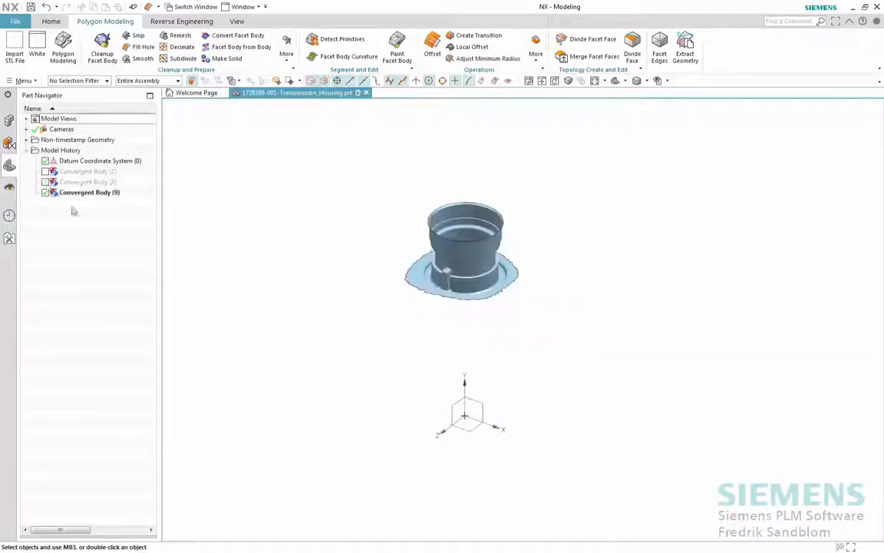
key(ctrl+f)
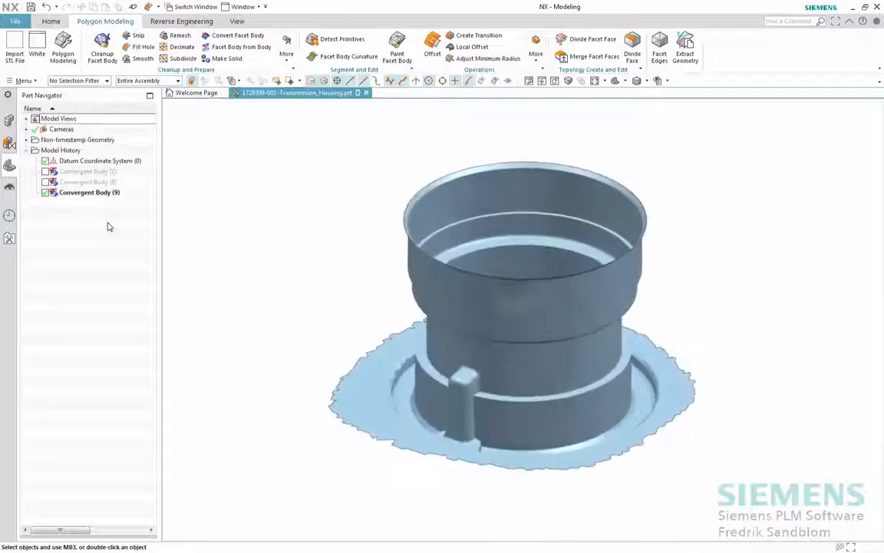
click(181, 20)
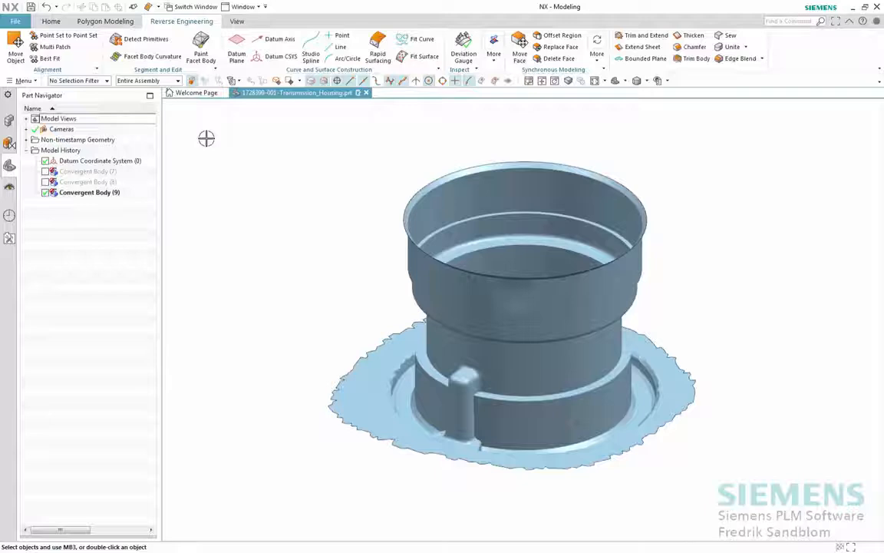
click(140, 39)
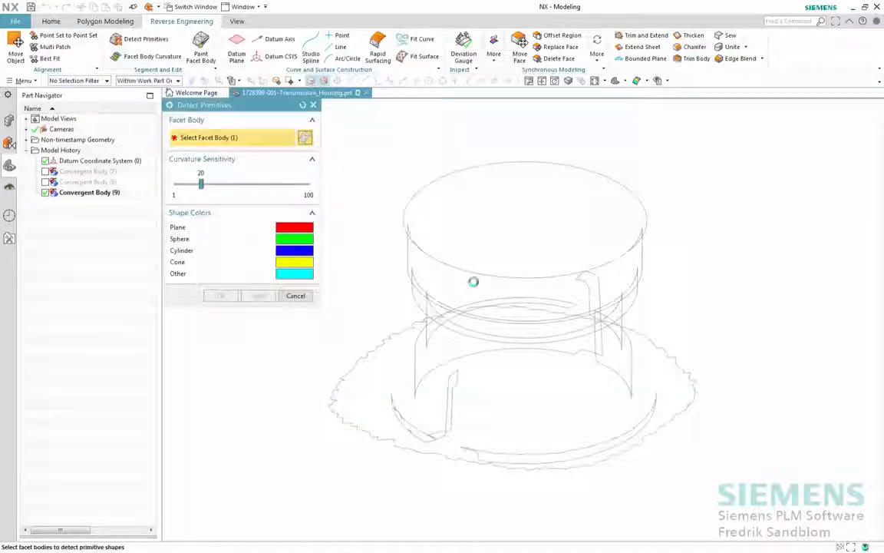
middle_drag(469, 285, 335, 247)
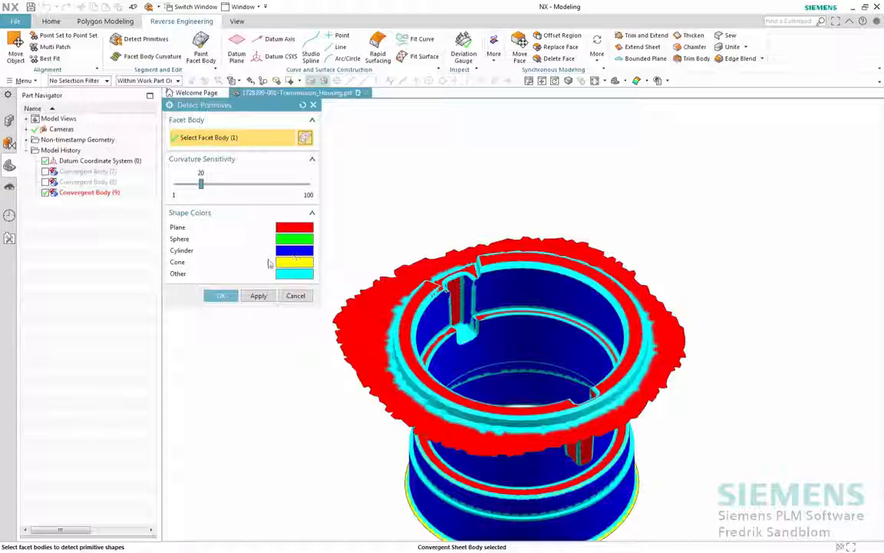
click(220, 298)
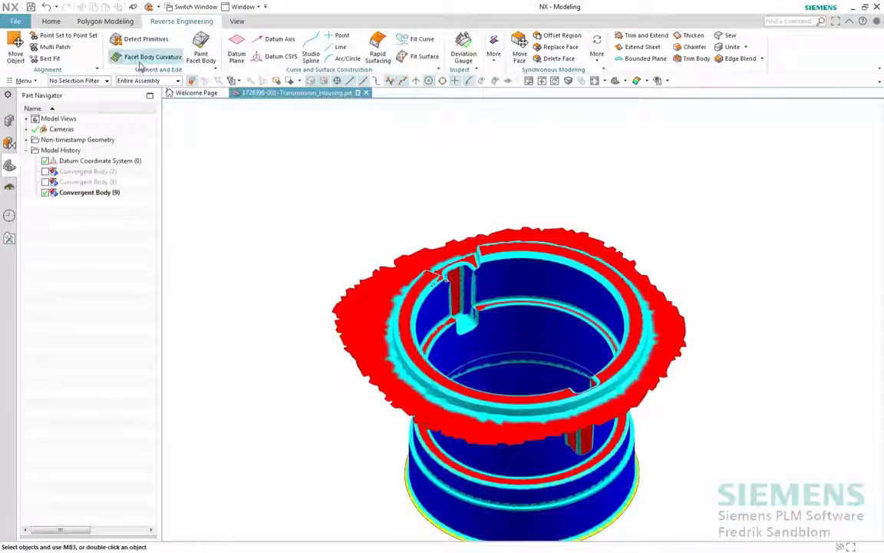
- Start a Facet Body Curvature color map on the bore piece
click(142, 58)
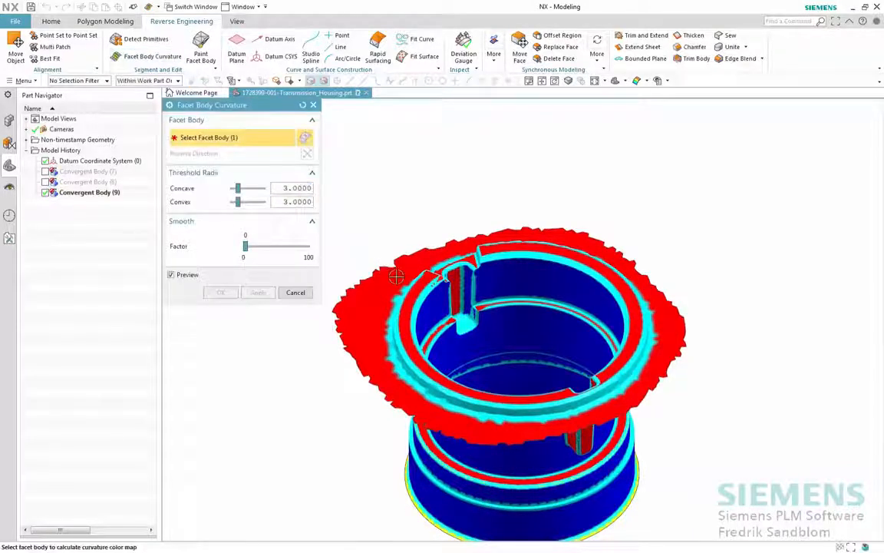
click(396, 276)
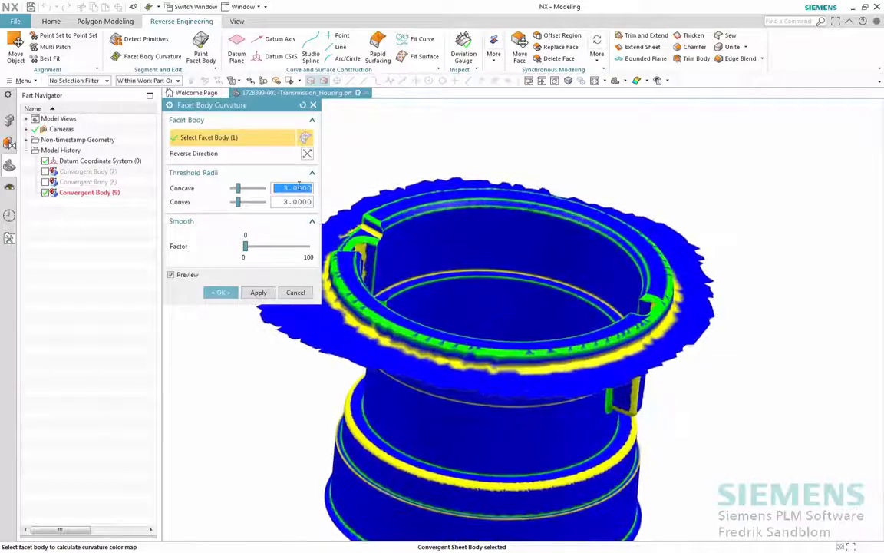
- Try concave and convex threshold radii of 30 for the curvature color map
text(30)
key(Return)
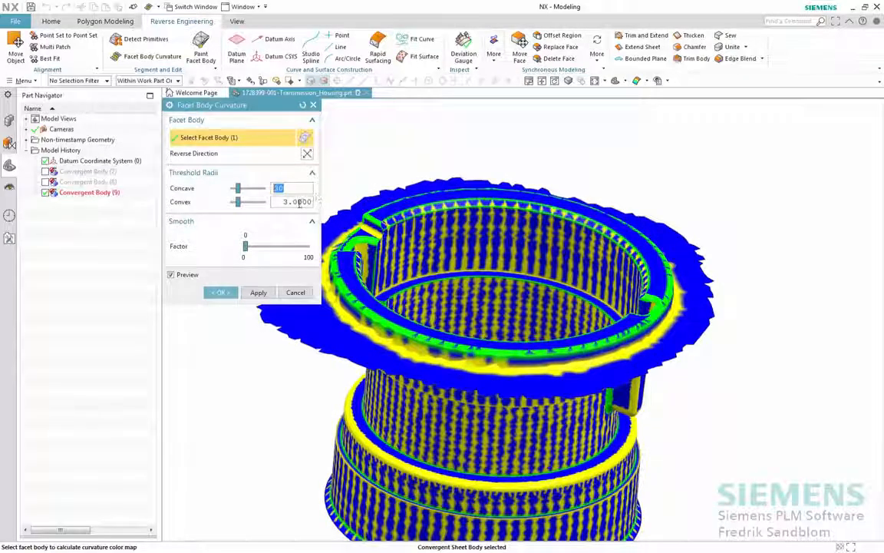
double_click(299, 202)
text(30)
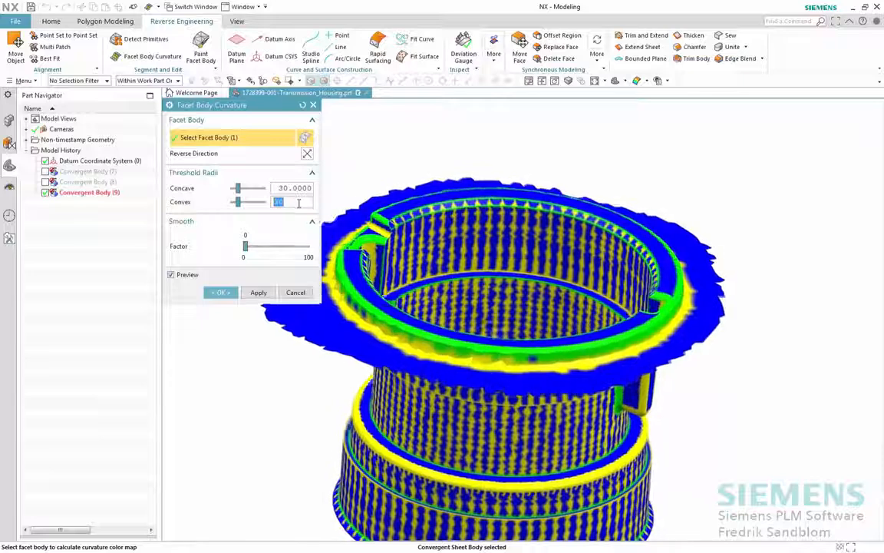
- Set the concave and convex threshold radii to 3 and apply the curvature color map to the bore piece
text(3)
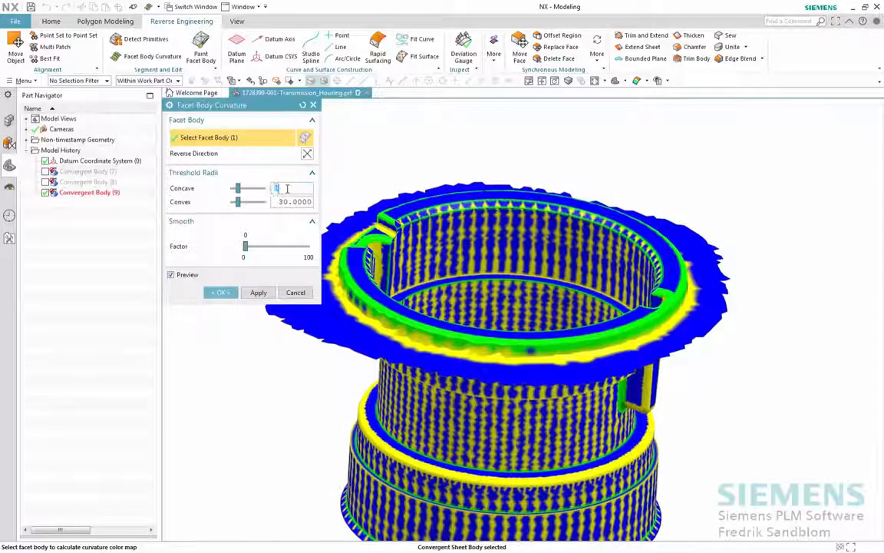
key(Tab)
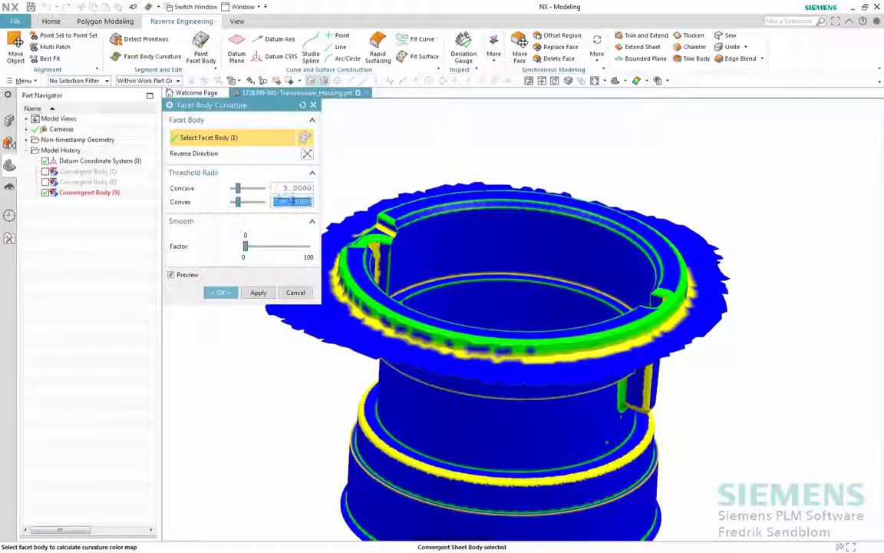
text(3)
key(Tab)
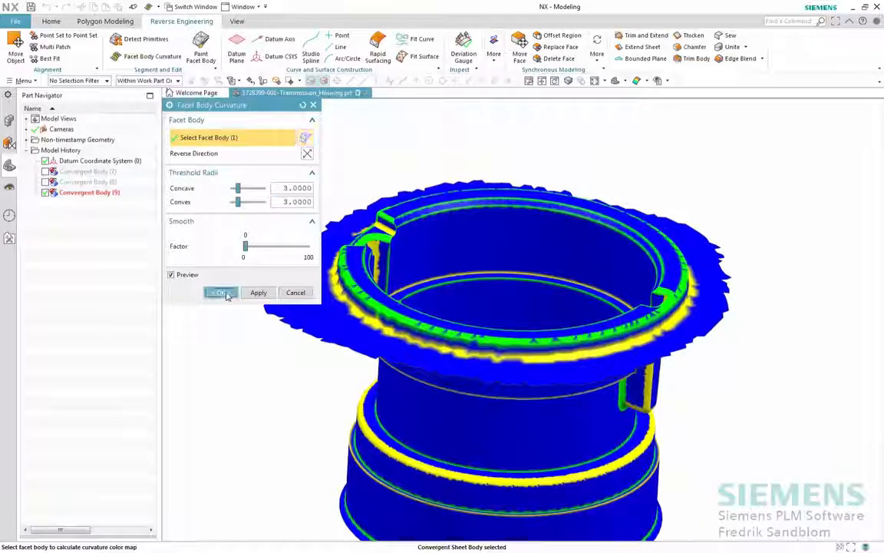
click(225, 294)
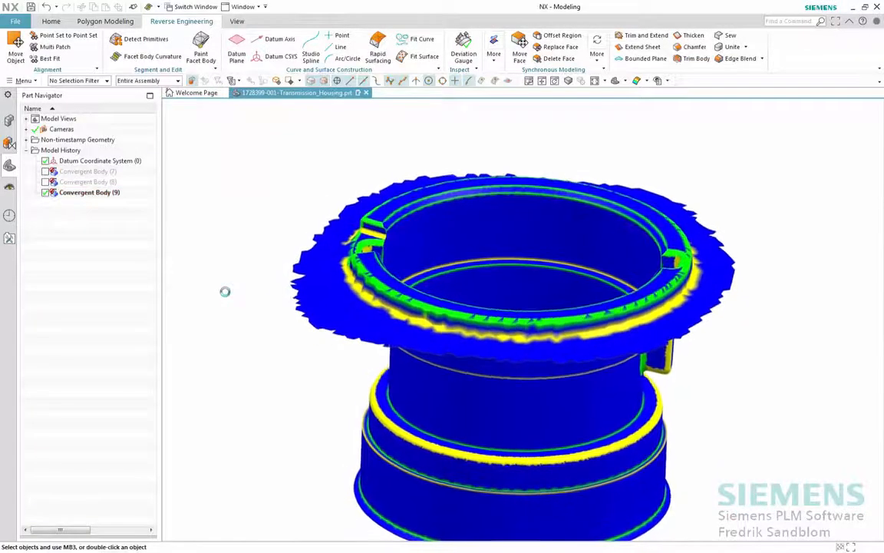
- Try fitting a freeform surface to the narrow blue color-coded region along the bore's upper rim, using the best-fit direction
click(417, 56)
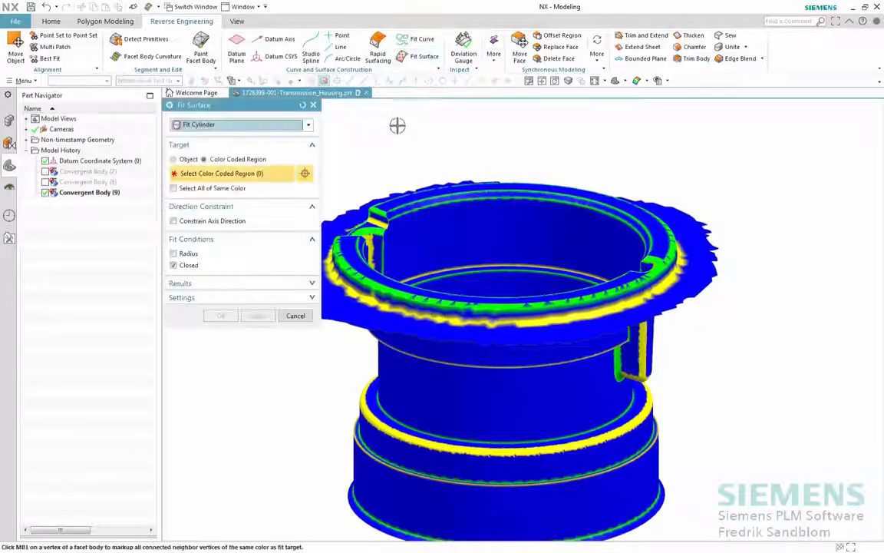
click(309, 125)
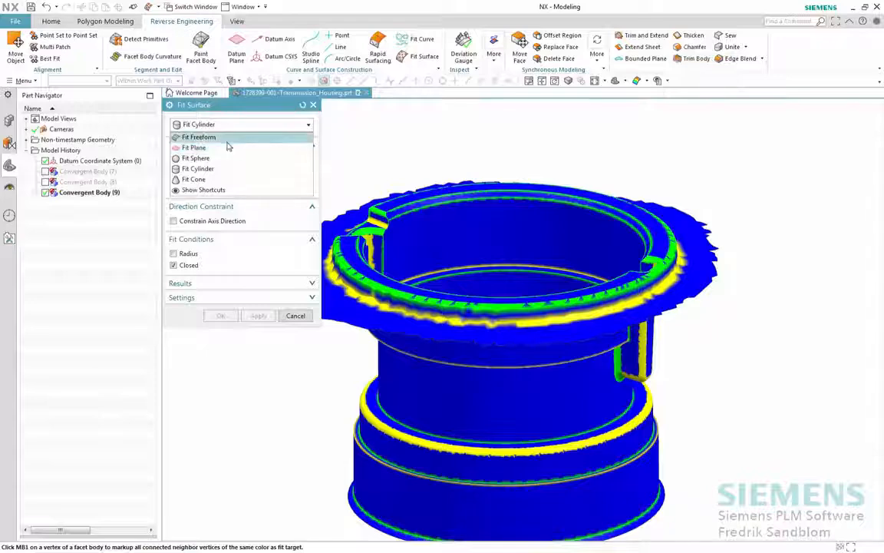
click(201, 137)
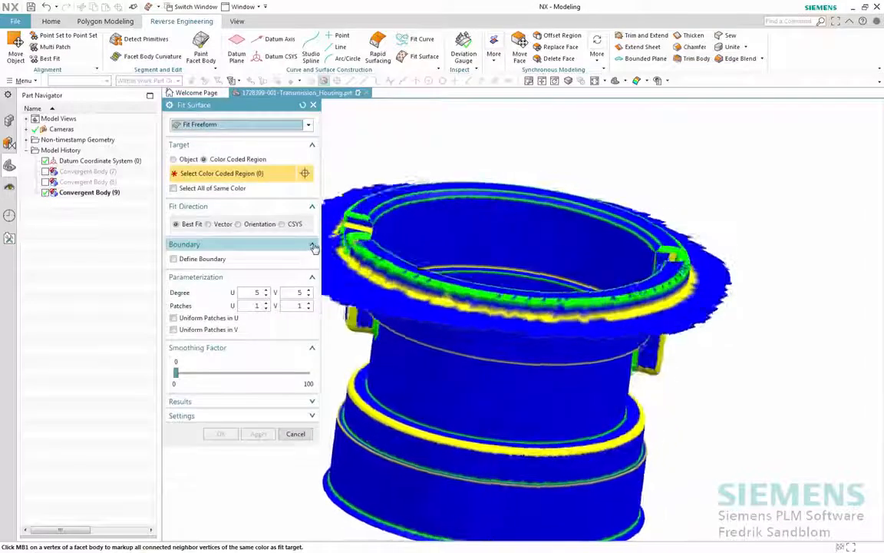
click(188, 159)
click(203, 159)
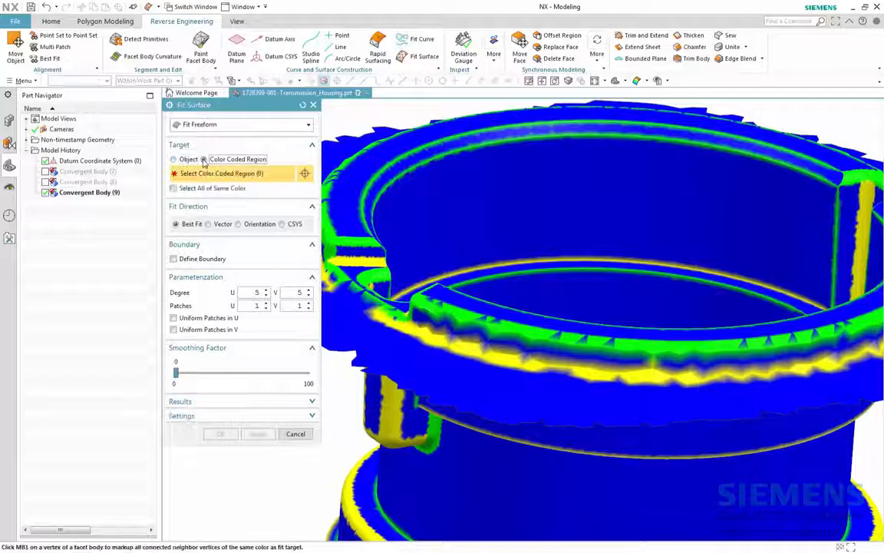
click(408, 160)
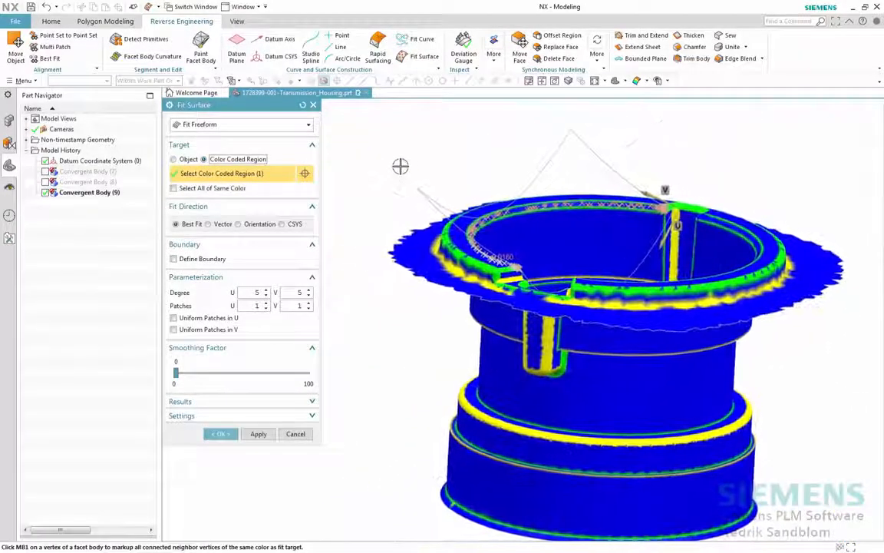
middle_click(379, 159)
right_drag(380, 156, 381, 148)
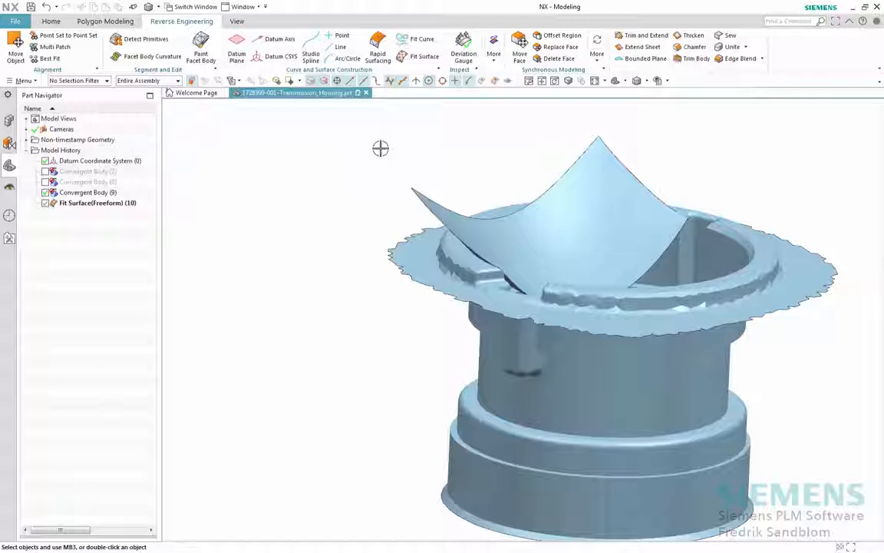
- Undo the freeform surface fit on the bore's rim
click(46, 6)
middle_drag(177, 115, 278, 146)
right_drag(279, 146, 298, 166)
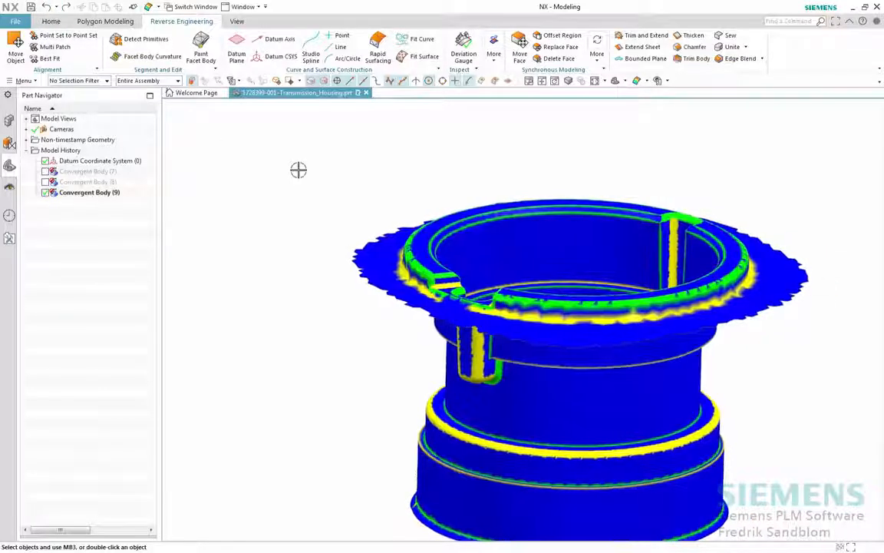
- Try to fit a closed cylinder to the blue color-coded band around the outer wall of the bore's raised collar
click(422, 56)
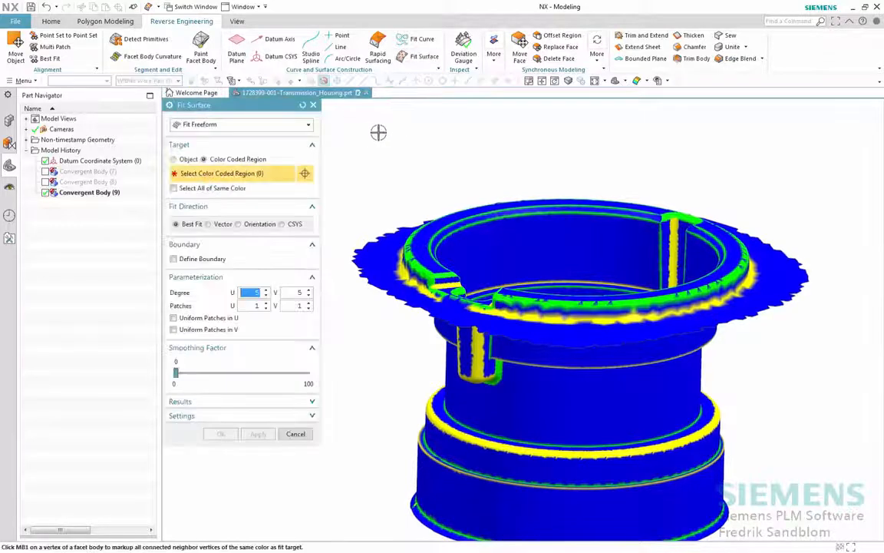
click(280, 126)
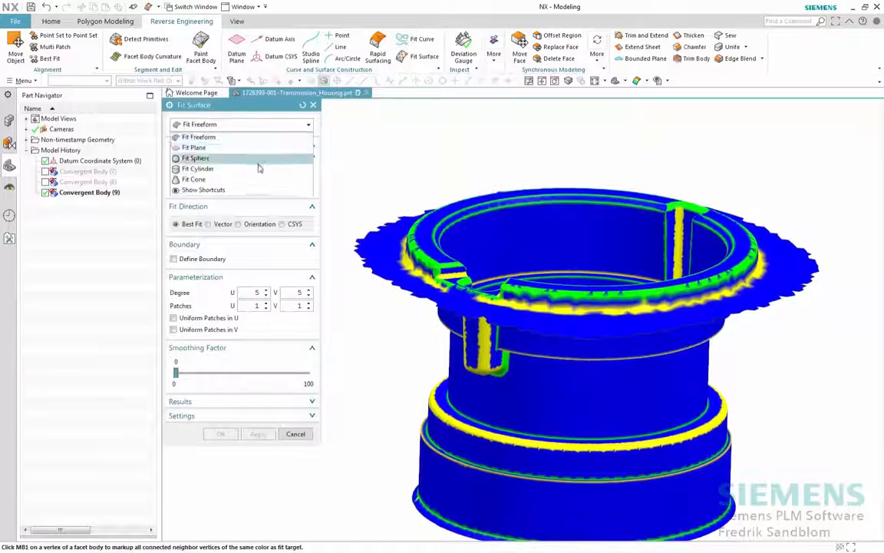
click(259, 170)
scroll(450, 296, up, 8)
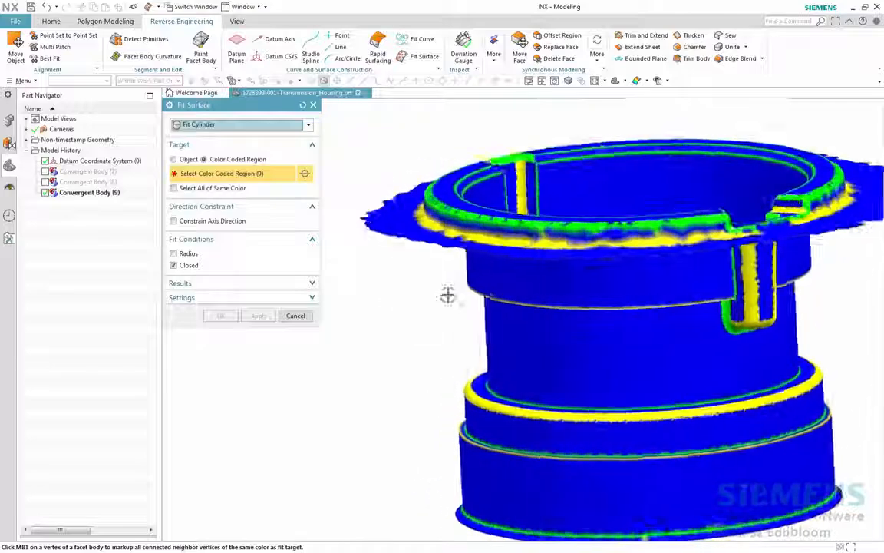
scroll(557, 256, up, 4)
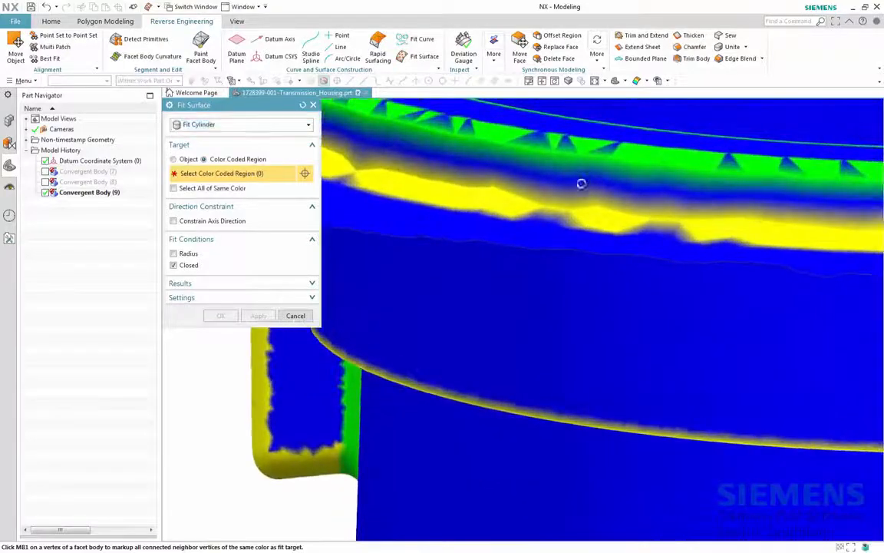
click(535, 241)
scroll(535, 241, down, 8)
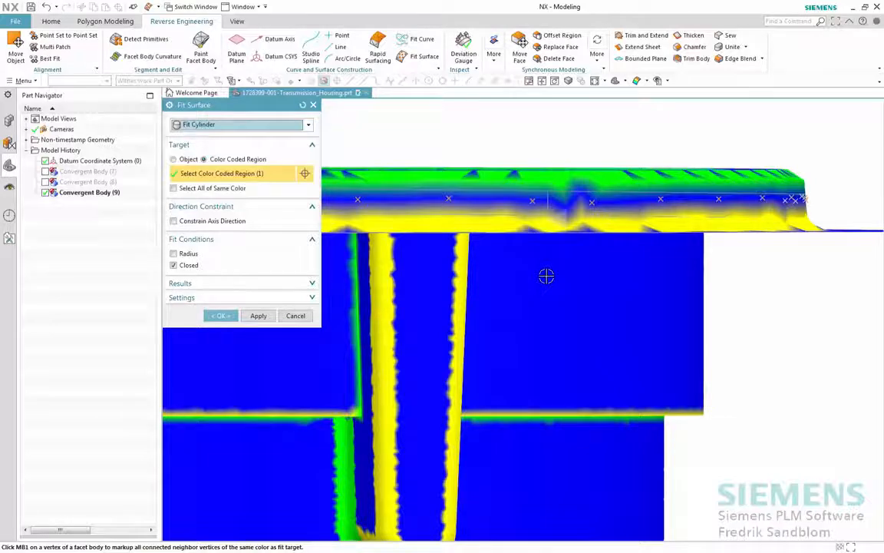
scroll(546, 275, down, 5)
middle_drag(449, 274, 574, 249)
click(296, 315)
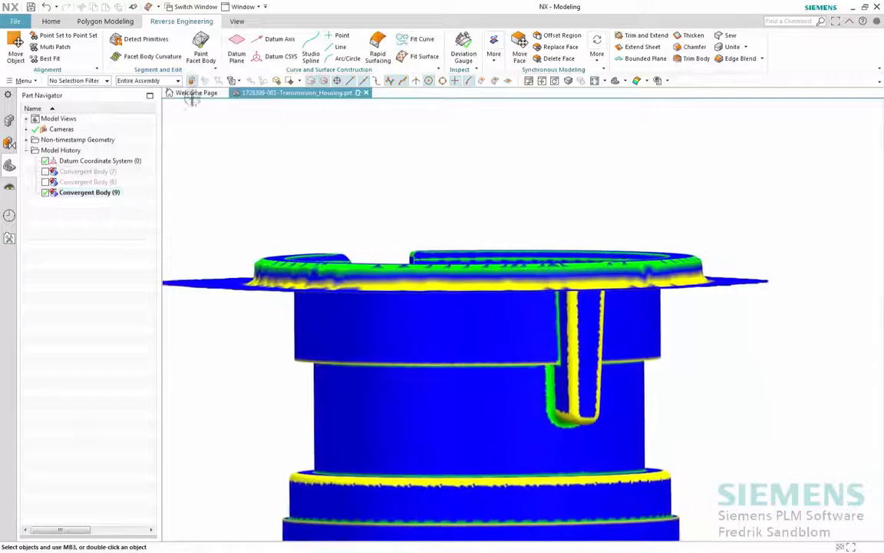
- Paint the facets that interrupt the blue band around the raised collar's outer wall, using the blue inherited from a neighboring facet
click(200, 46)
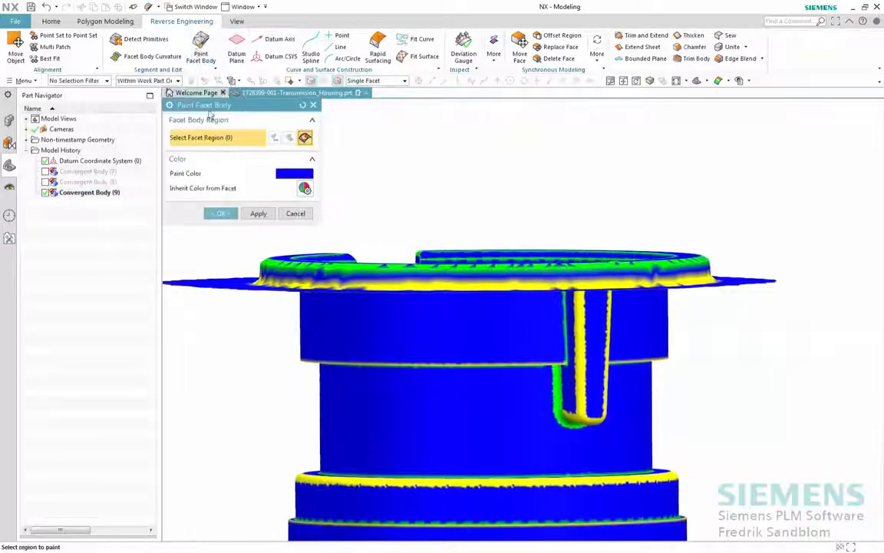
click(246, 188)
scroll(424, 251, up, 4)
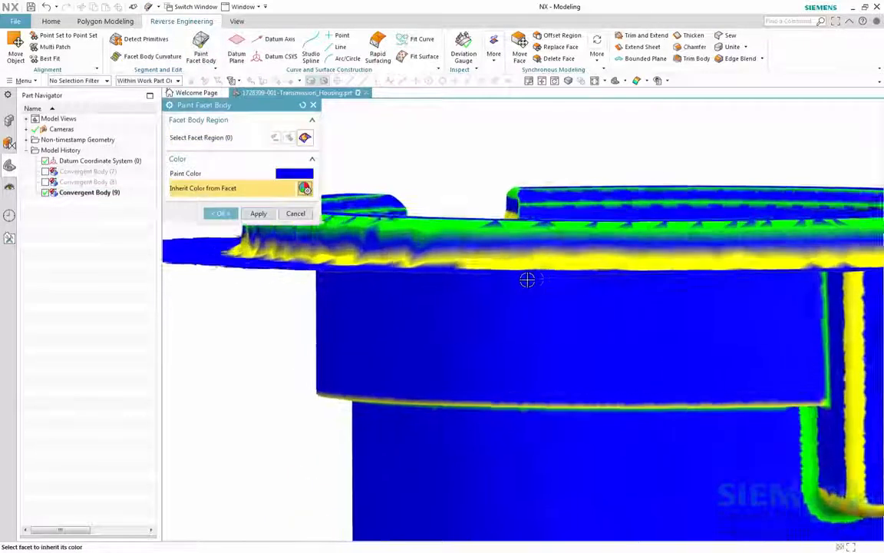
scroll(525, 273, up, 5)
click(508, 203)
scroll(499, 298, down, 1)
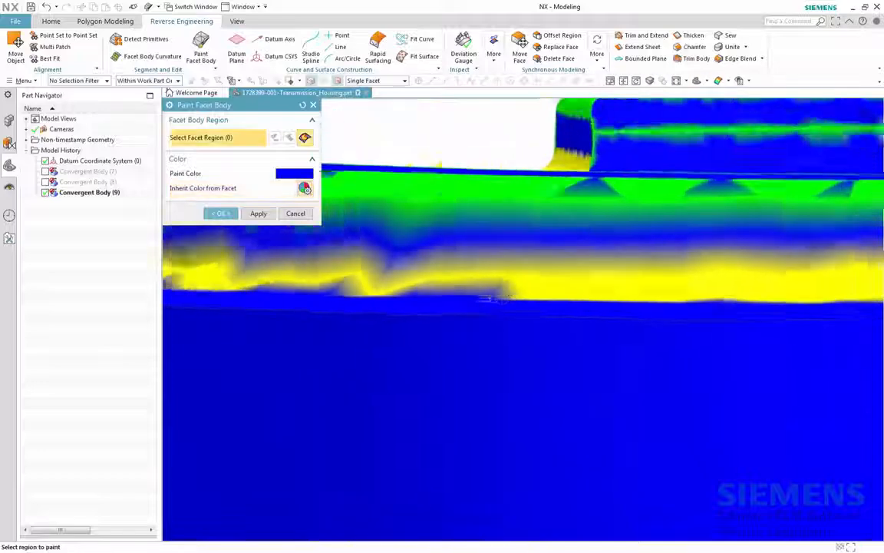
scroll(499, 297, down, 2)
mouse_move(481, 296)
middle_down()
mouse_move(507, 296)
mouse_move(510, 251)
middle_up()
scroll(510, 250, up, 1)
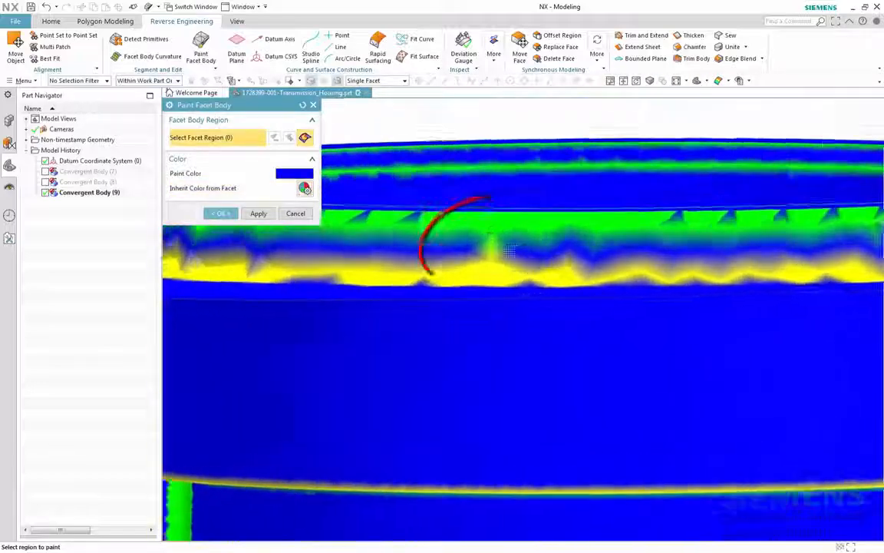
scroll(507, 251, up, 1)
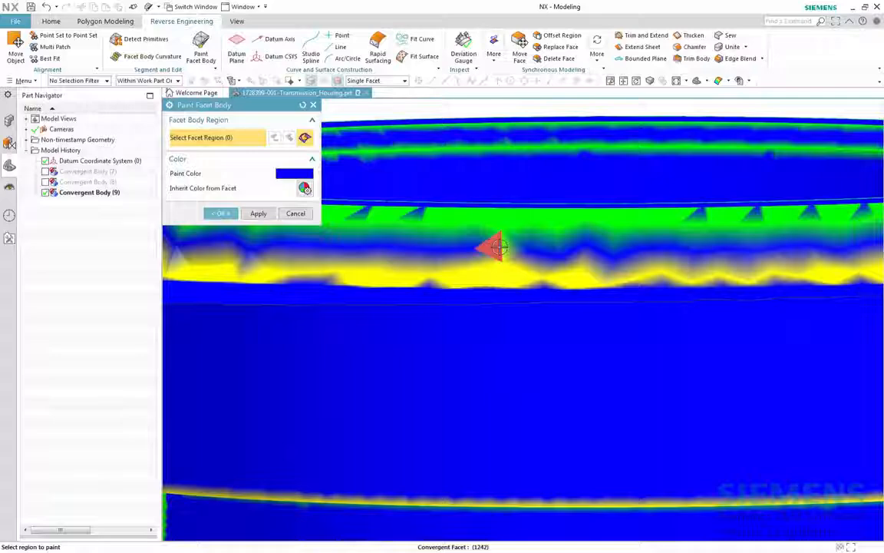
click(493, 248)
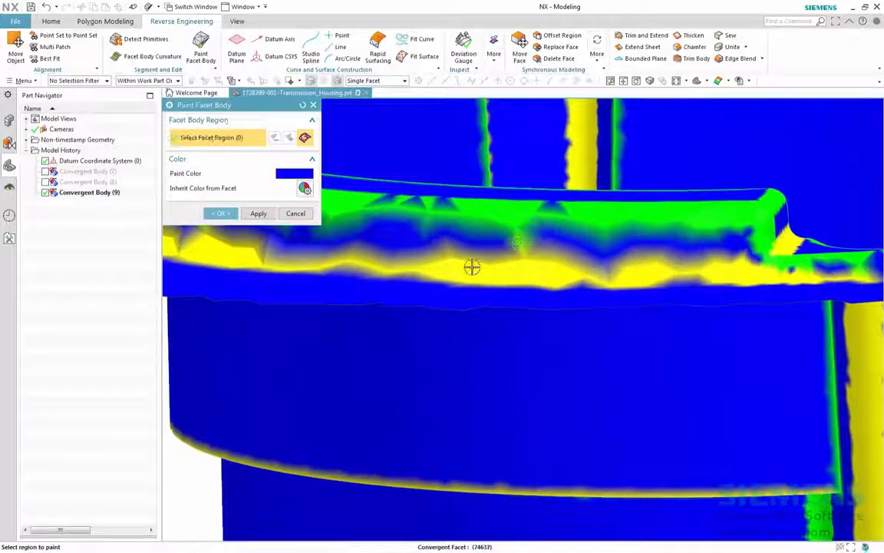
click(456, 268)
click(487, 241)
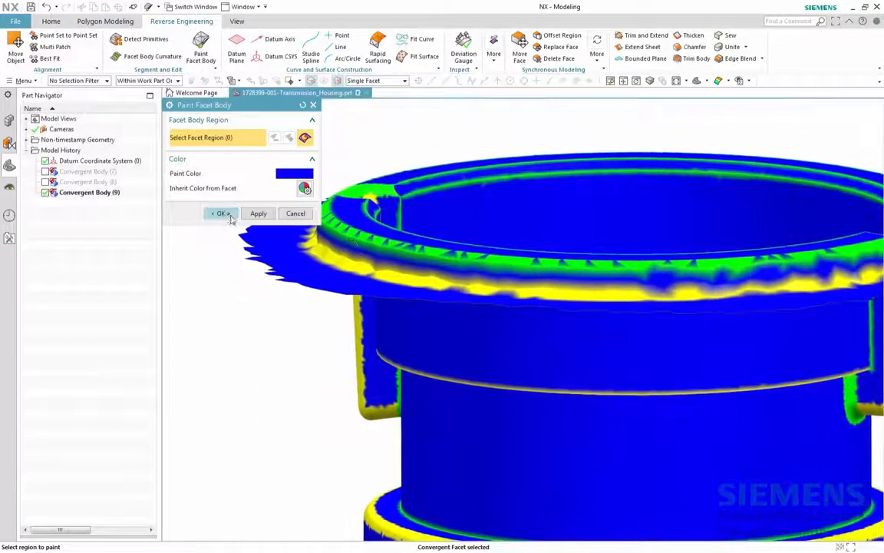
click(222, 213)
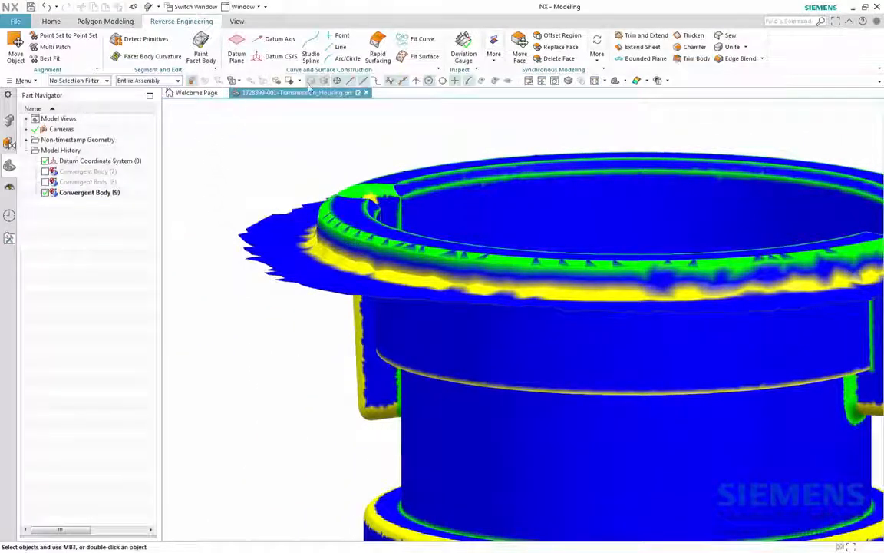
- Fit a closed cylinder to the blue color-coded band around the outer wall of the raised collar
click(421, 57)
click(234, 124)
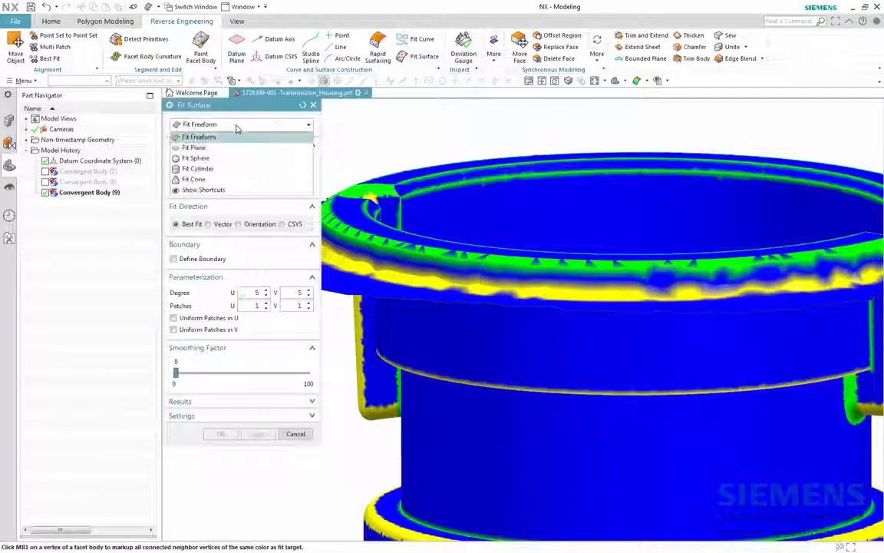
click(228, 168)
scroll(529, 318, up, 5)
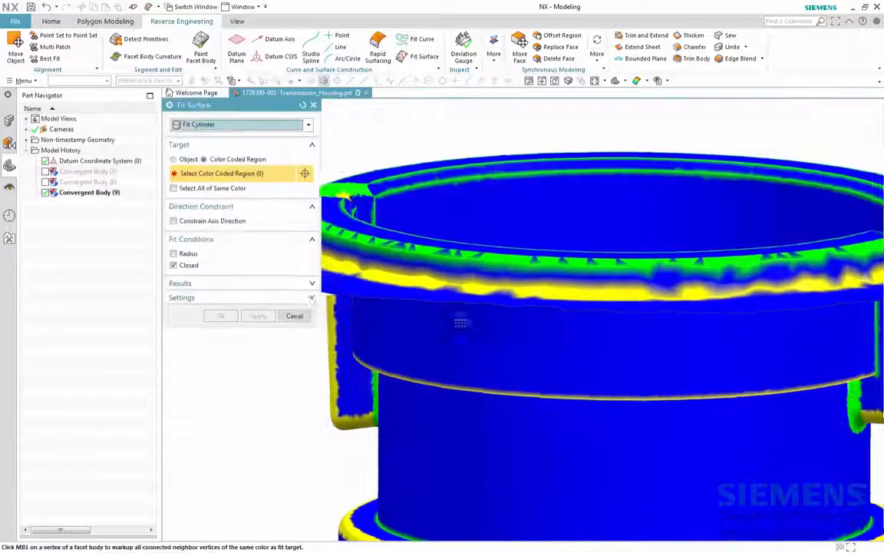
click(671, 296)
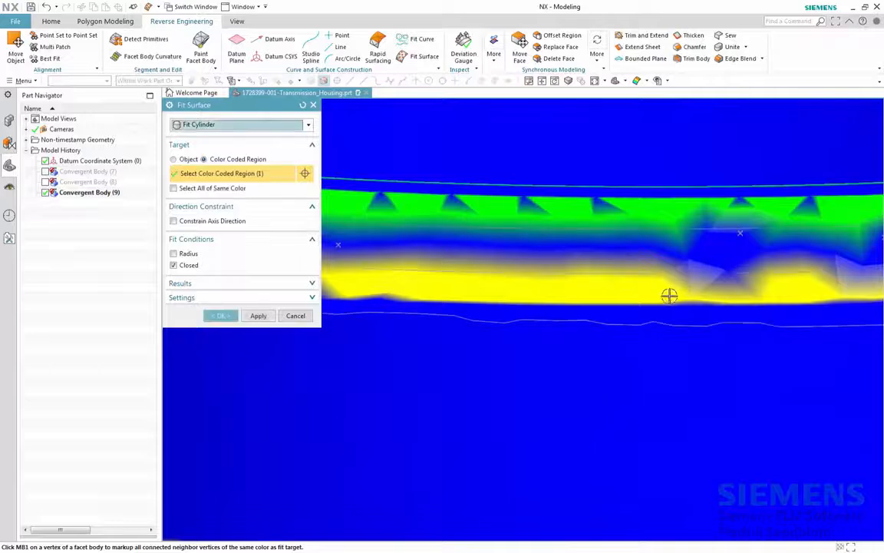
scroll(659, 298, down, 5)
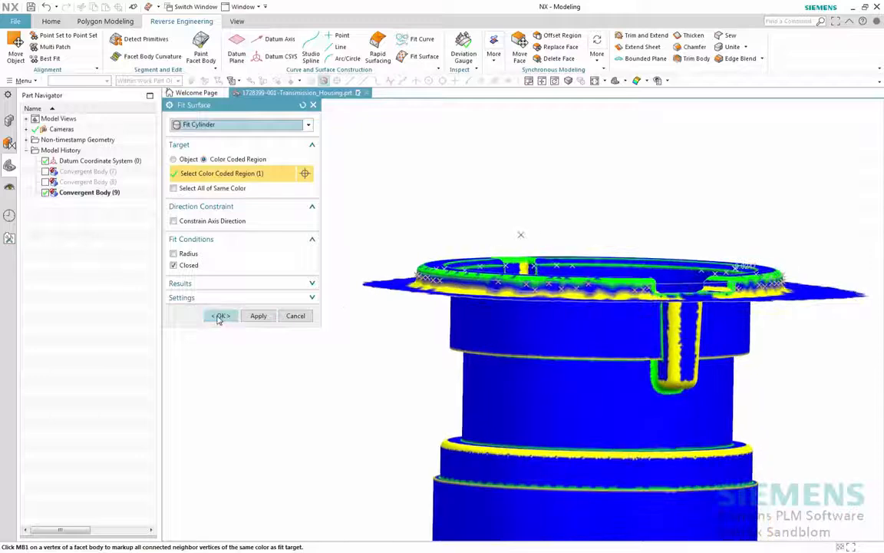
click(219, 317)
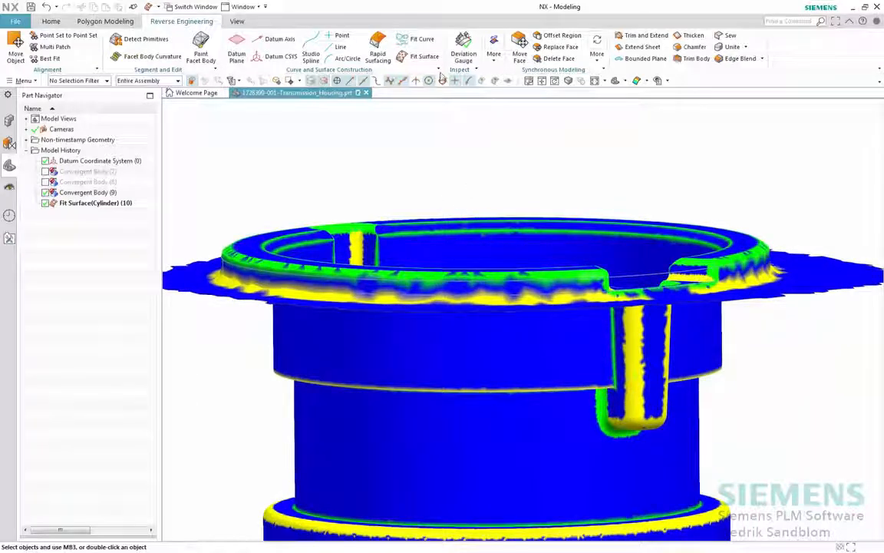
- Extend both circular edges of the fitted cylinder past the collar's height, using an offset limit and a mirrored extension shape
click(643, 46)
click(652, 271)
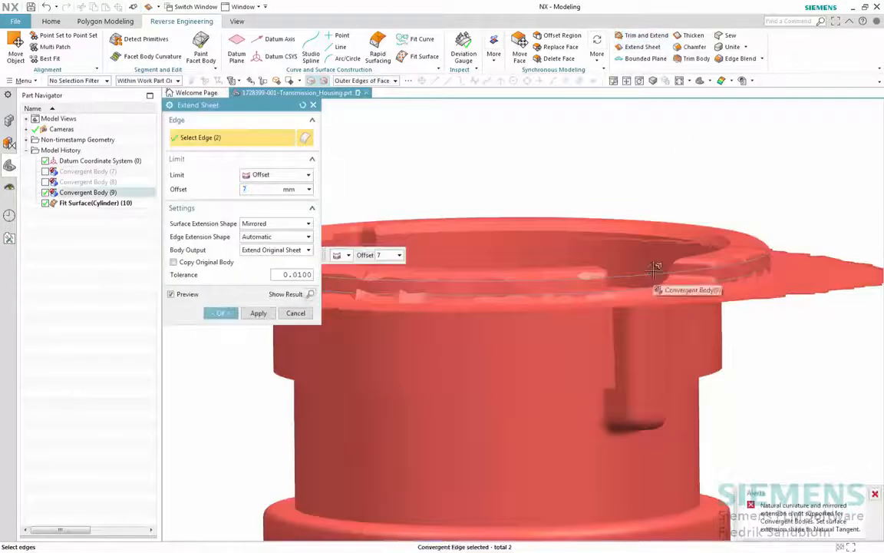
click(649, 295)
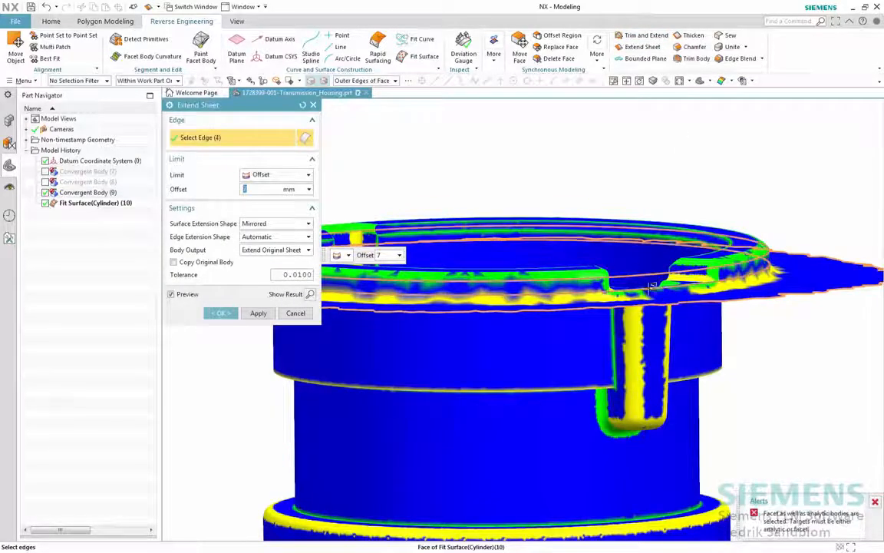
shift+click(679, 296)
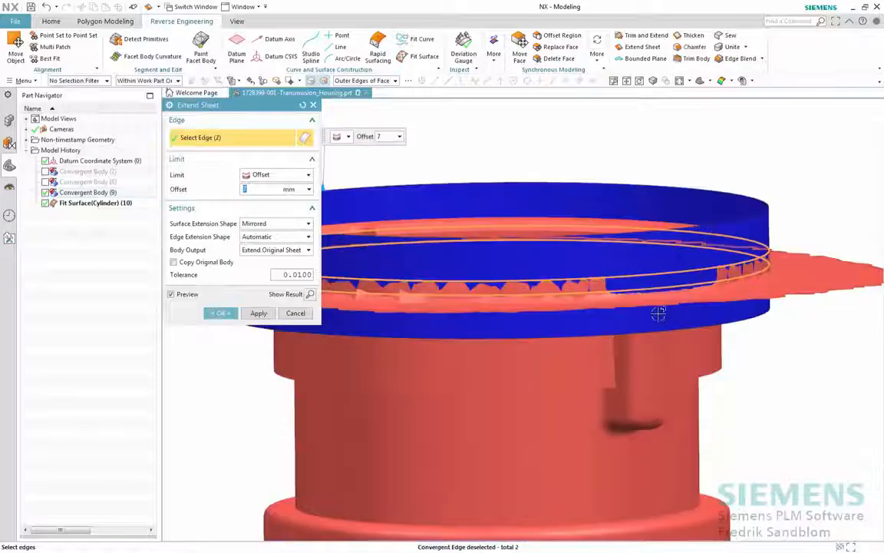
middle_drag(658, 311, 375, 217)
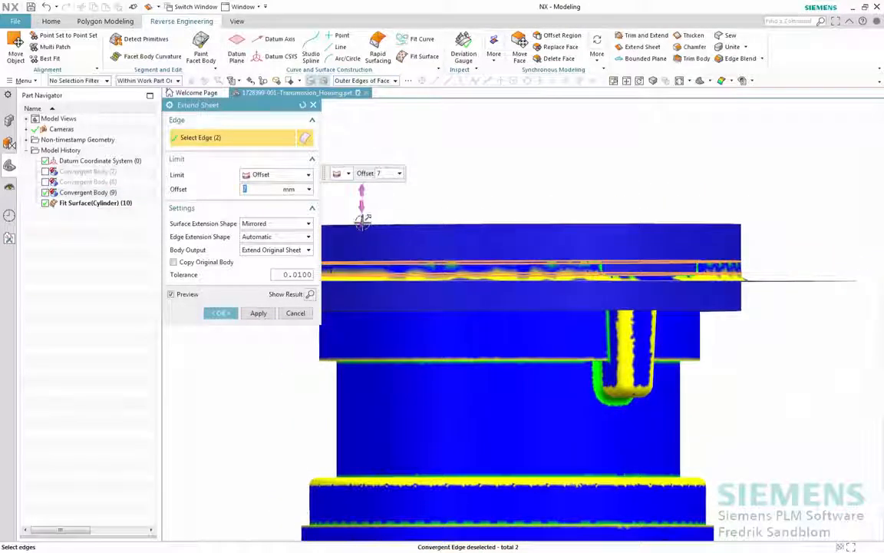
drag(361, 221, 361, 246)
click(219, 313)
middle_drag(256, 311, 779, 196)
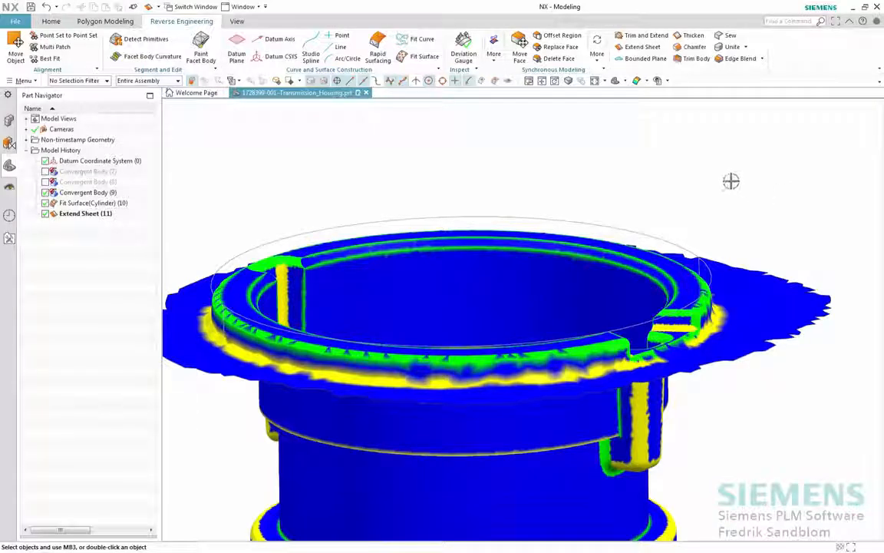
- Create a bounded plane from the lower circular edge of the extended cylinder
click(642, 60)
middle_drag(661, 181, 711, 317)
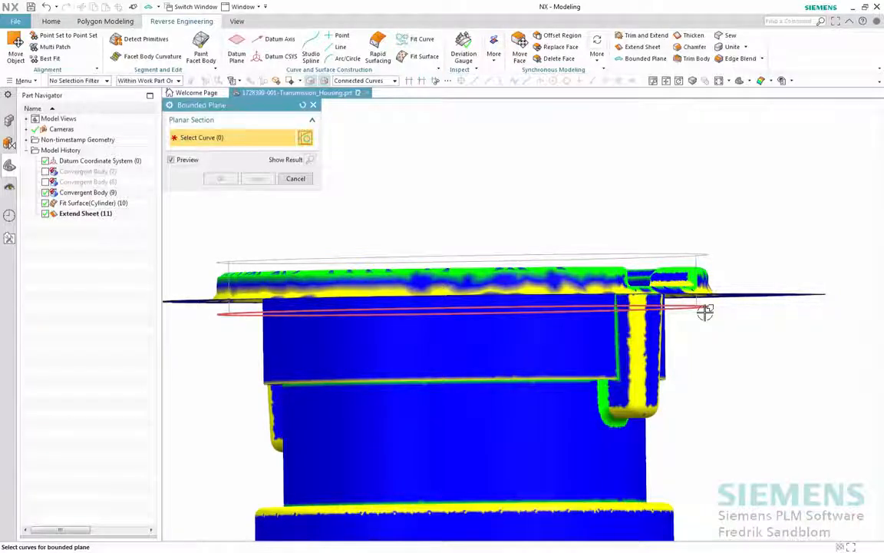
click(705, 312)
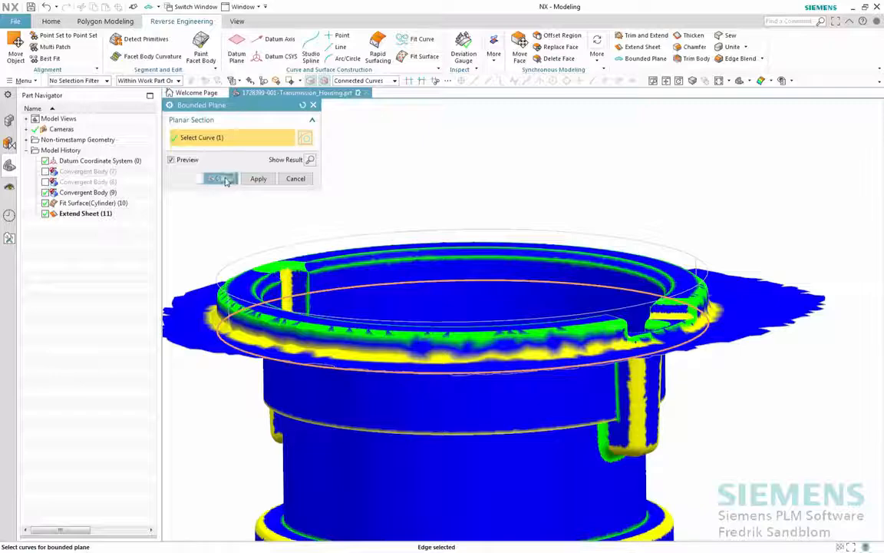
click(226, 179)
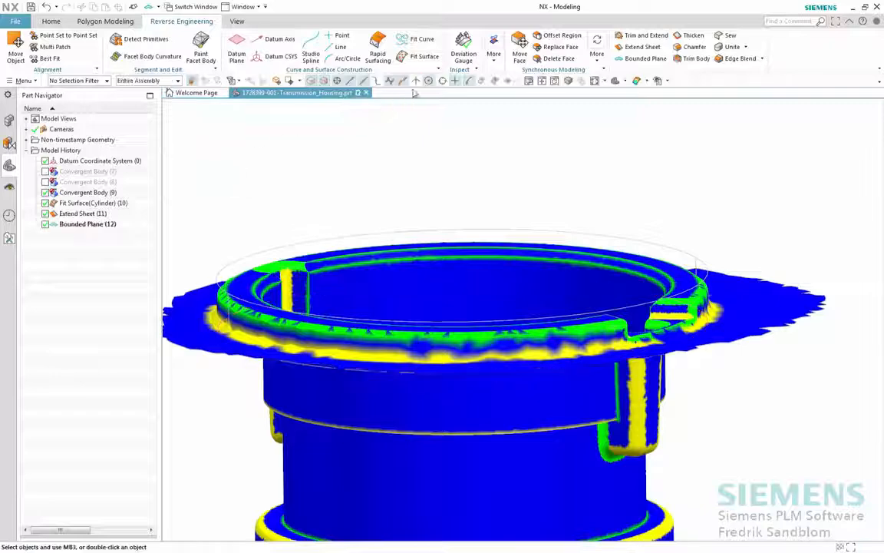
- Fit a plane to the blue color-coded region on the top rim face of the raised collar
click(419, 56)
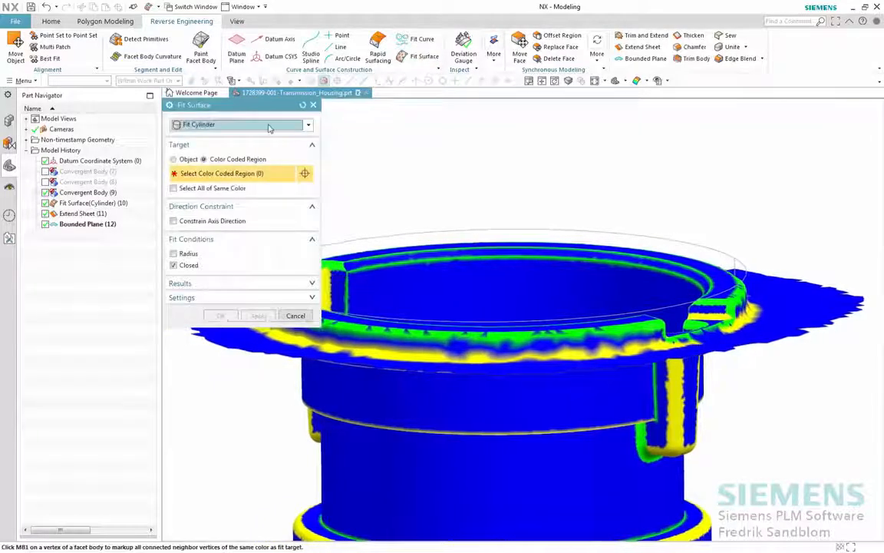
click(268, 127)
click(227, 145)
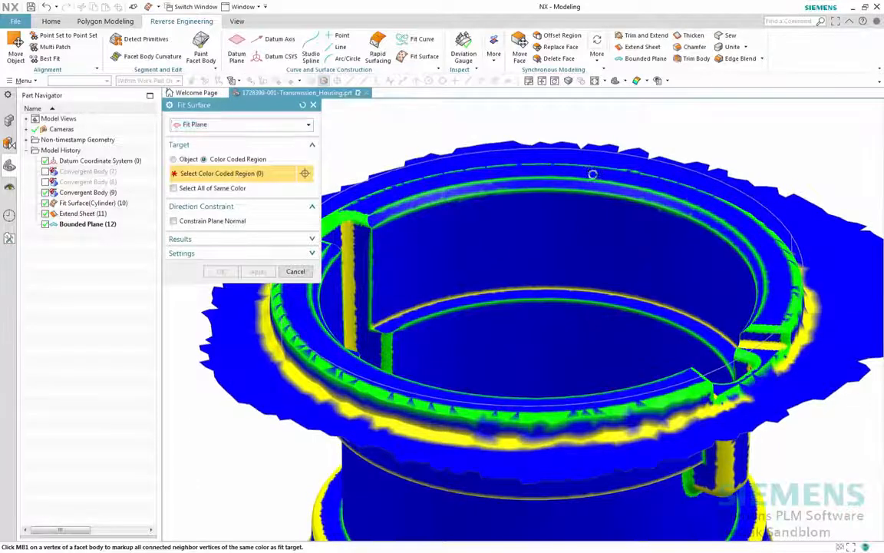
click(535, 158)
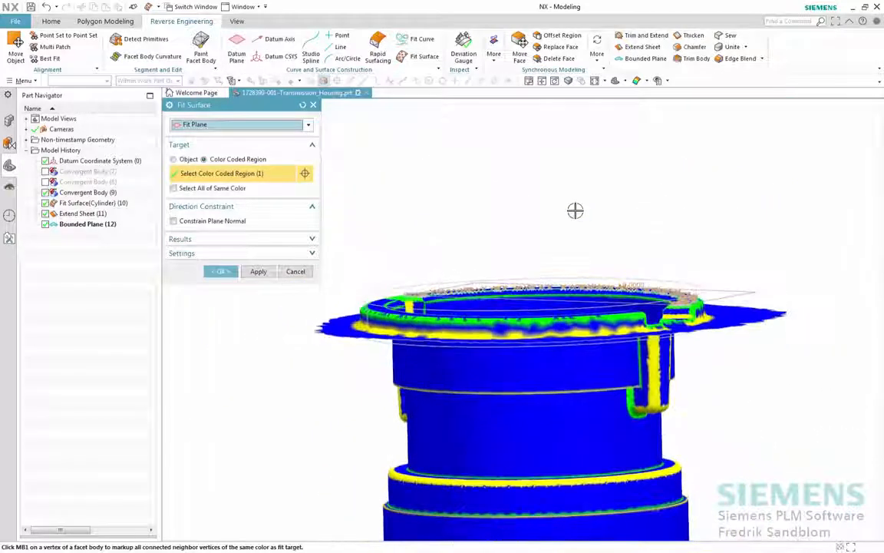
click(221, 272)
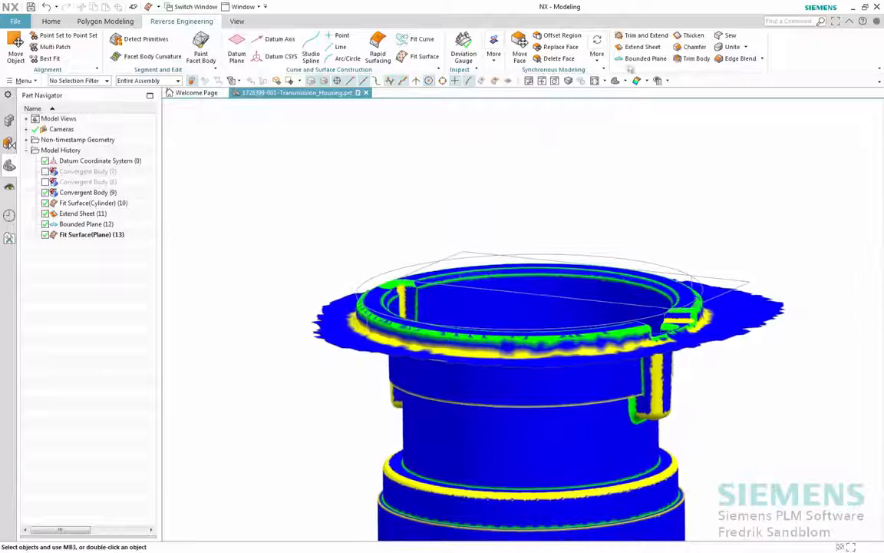
- Extend all four edges of the fitted rim plane by a 54 mm offset with a mirrored surface extension shape
click(642, 47)
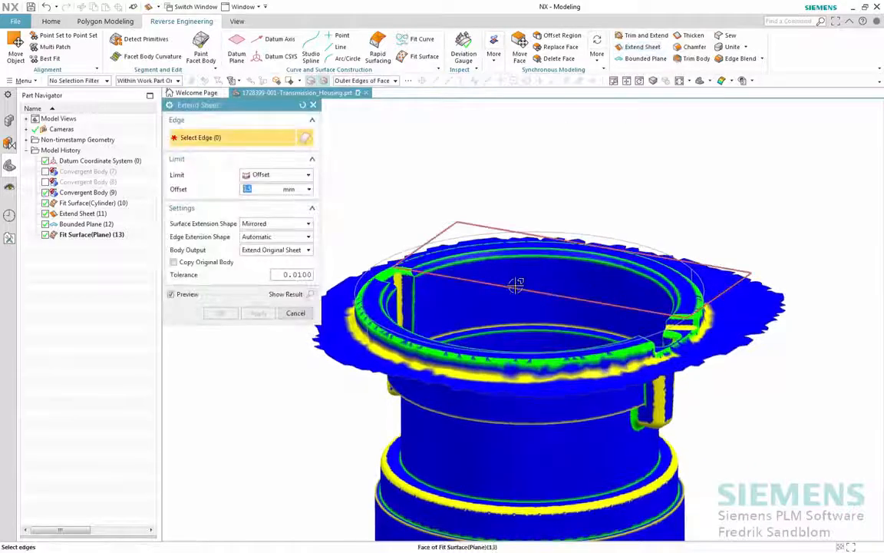
click(514, 284)
drag(411, 241, 230, 195)
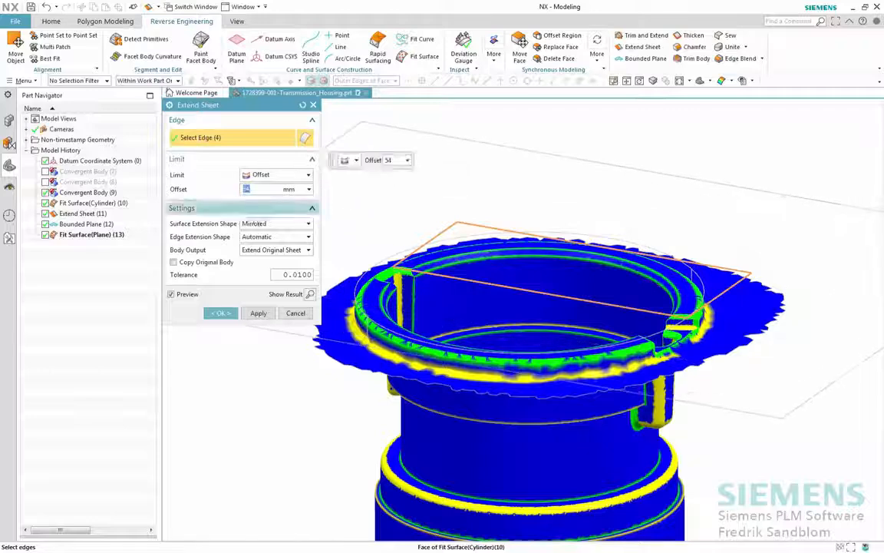
click(268, 315)
click(220, 313)
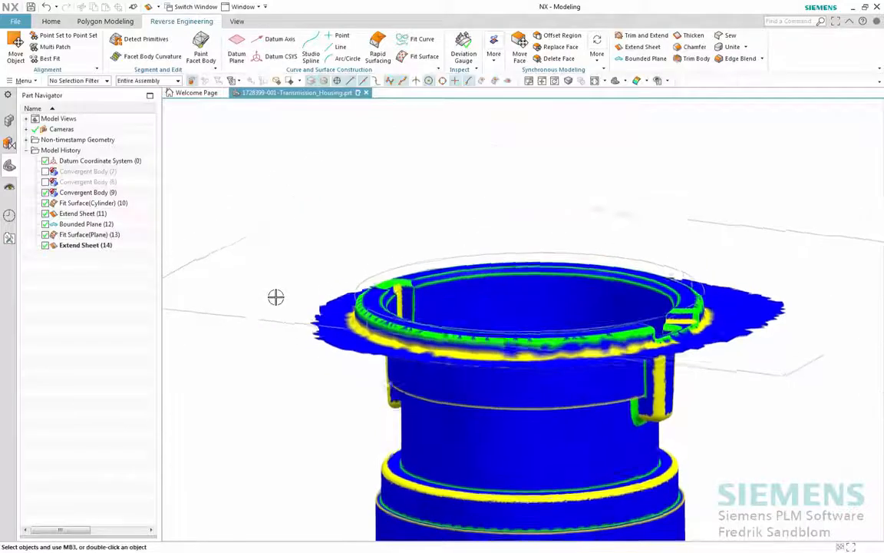
- Switch the display to plain shading and trim the extended cylinder and plane against each other into a capped corner, using Make Corner
click(643, 36)
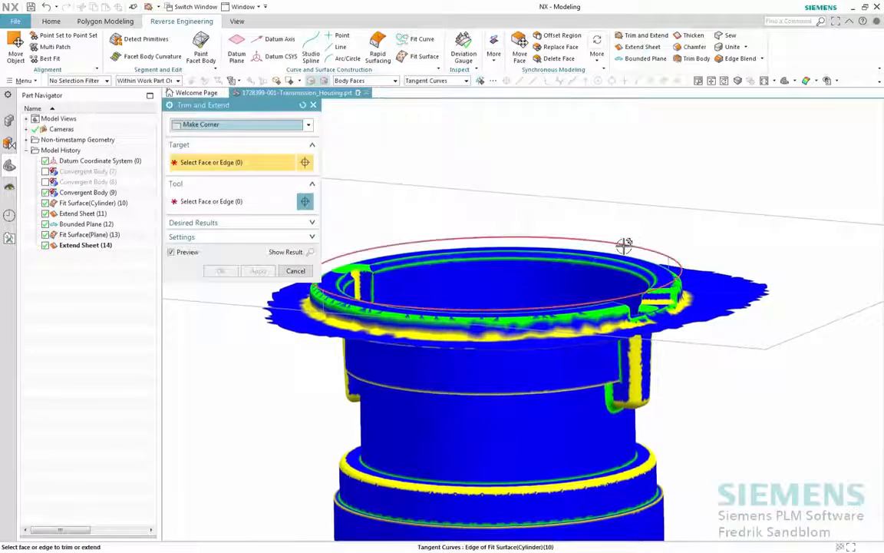
right_click(697, 151)
click(699, 137)
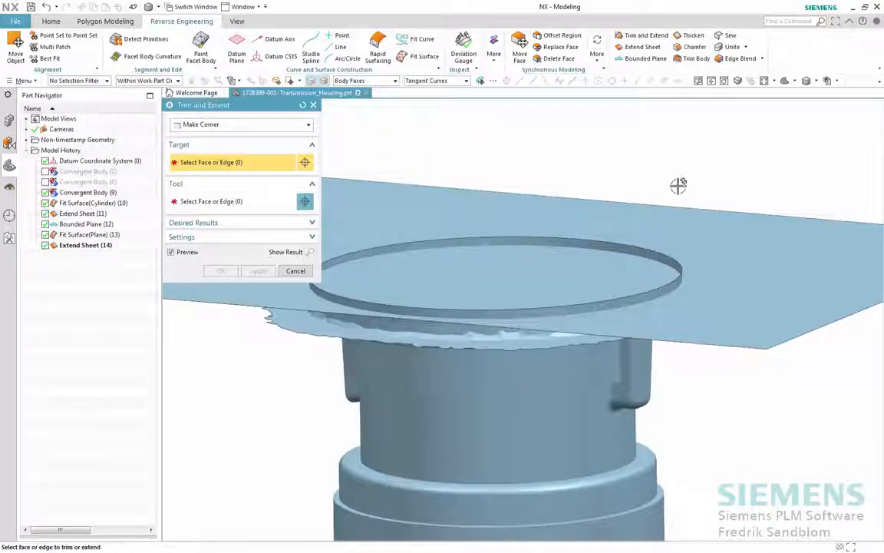
click(621, 235)
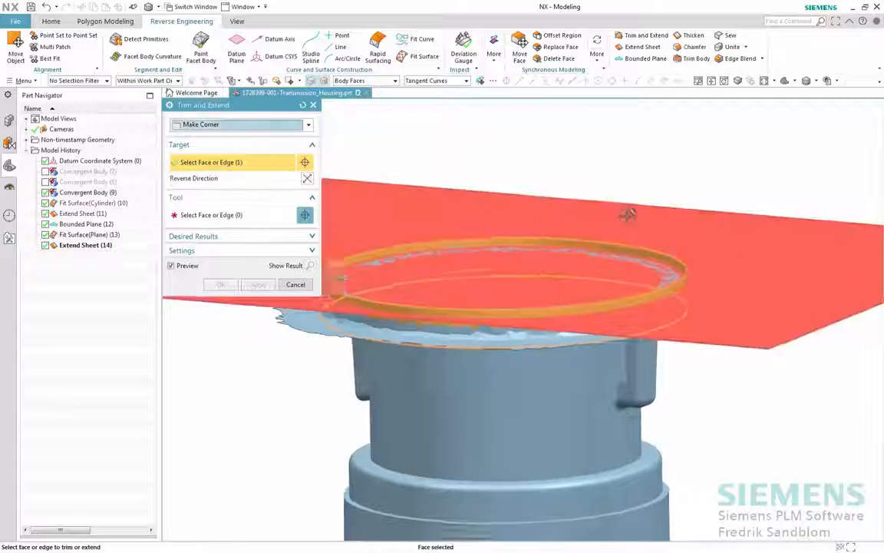
scroll(628, 215, down, 1)
middle_click(527, 200)
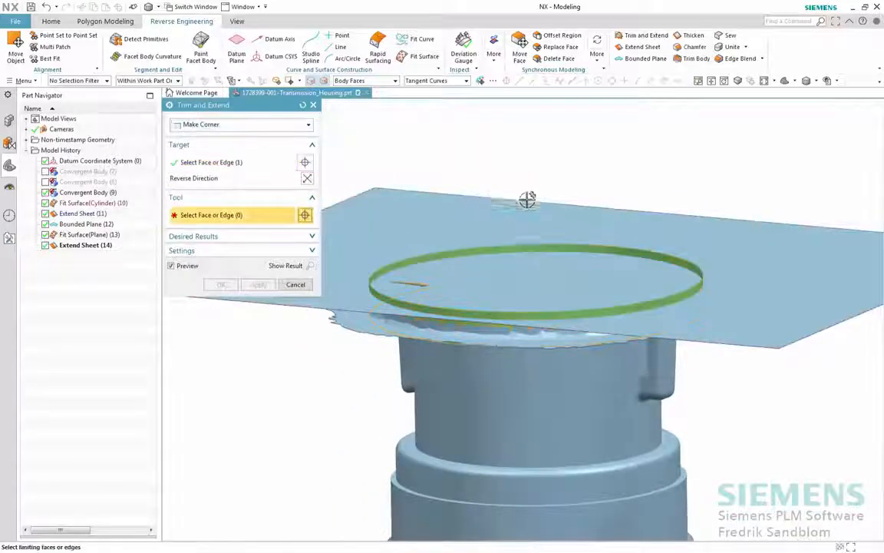
click(524, 213)
middle_drag(584, 231, 585, 184)
click(232, 300)
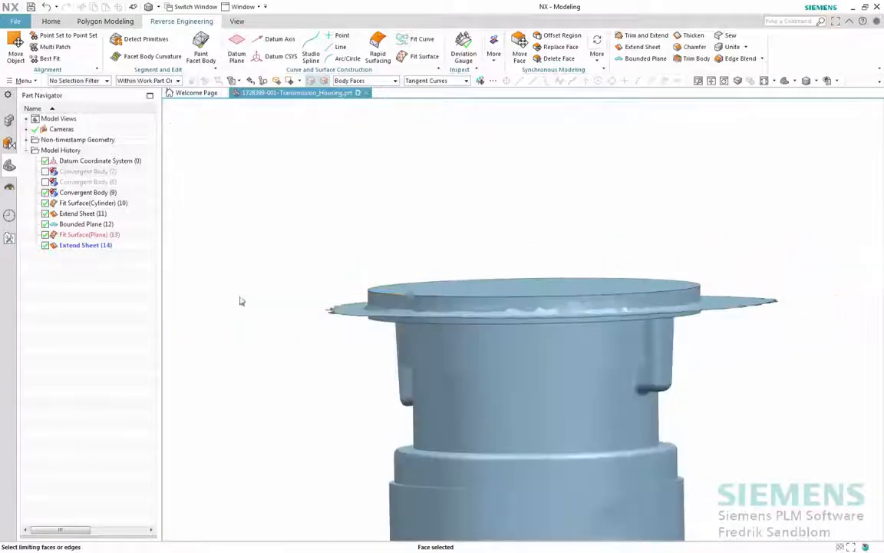
- Sew the bounded plane at the cylinder's lower end to the trimmed cylinder-and-plane sheet
middle_drag(241, 300, 487, 243)
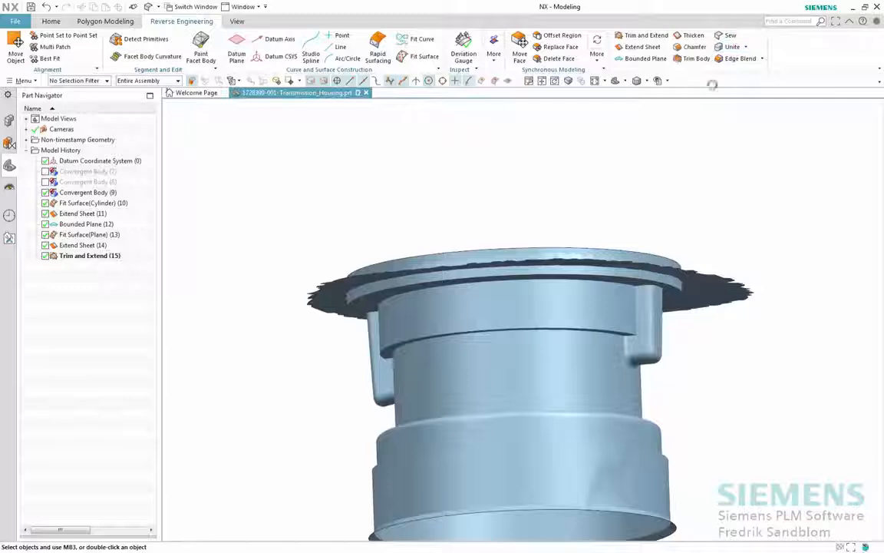
click(727, 35)
click(674, 284)
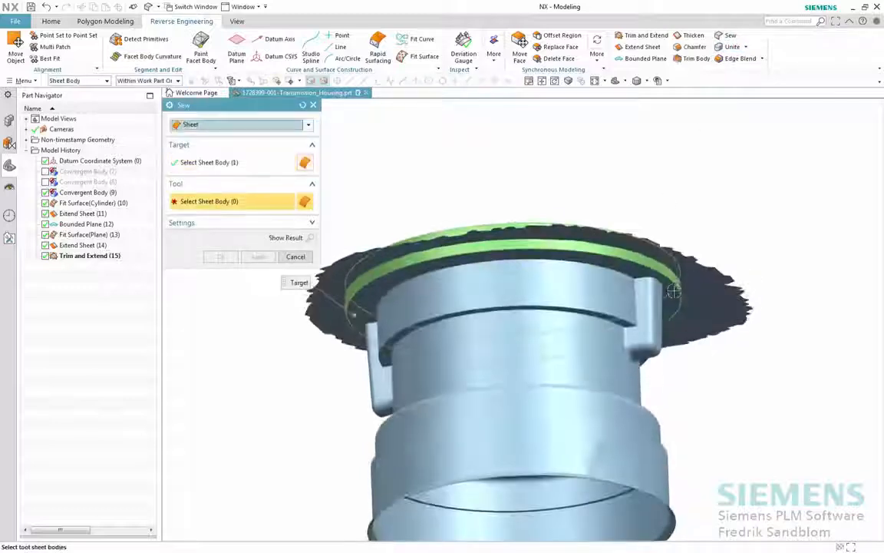
click(671, 292)
click(222, 257)
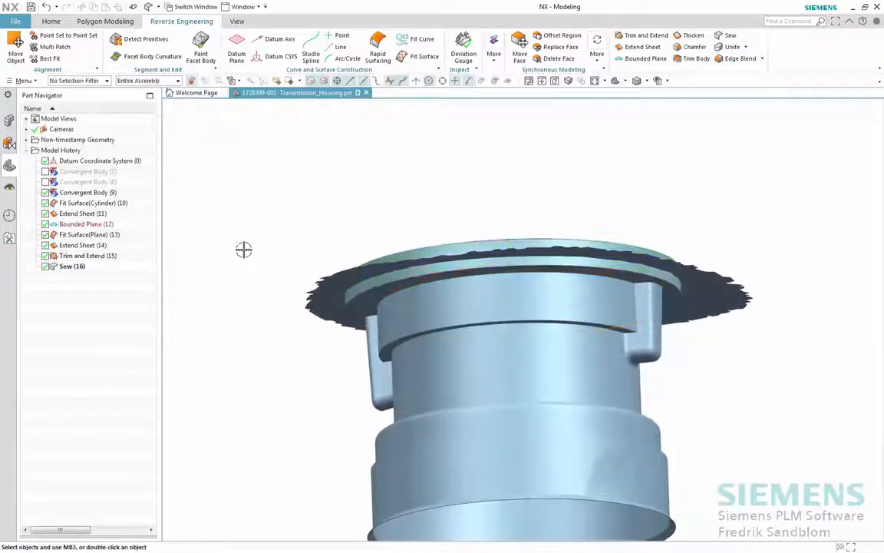
- Turn Convergent Body (8), the full housing, back on and hide Convergent Body (9)
middle_drag(245, 249, 361, 186)
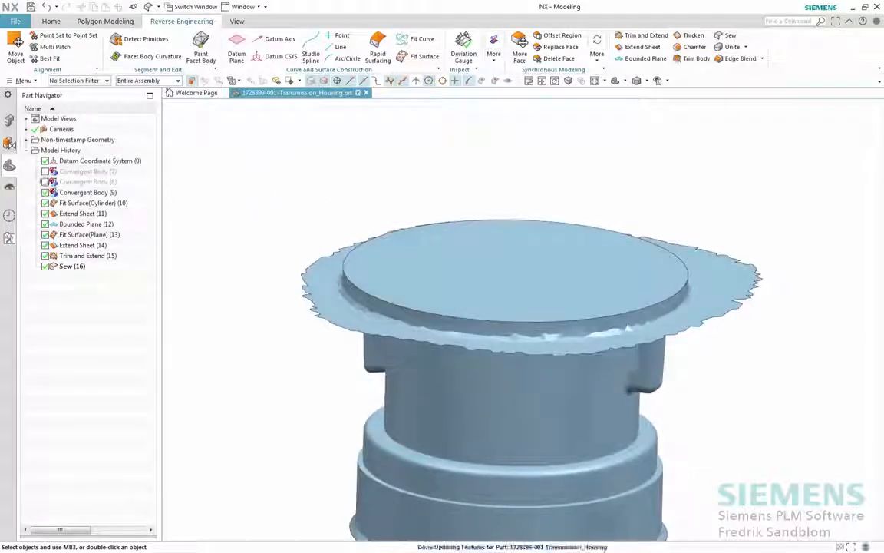
click(45, 181)
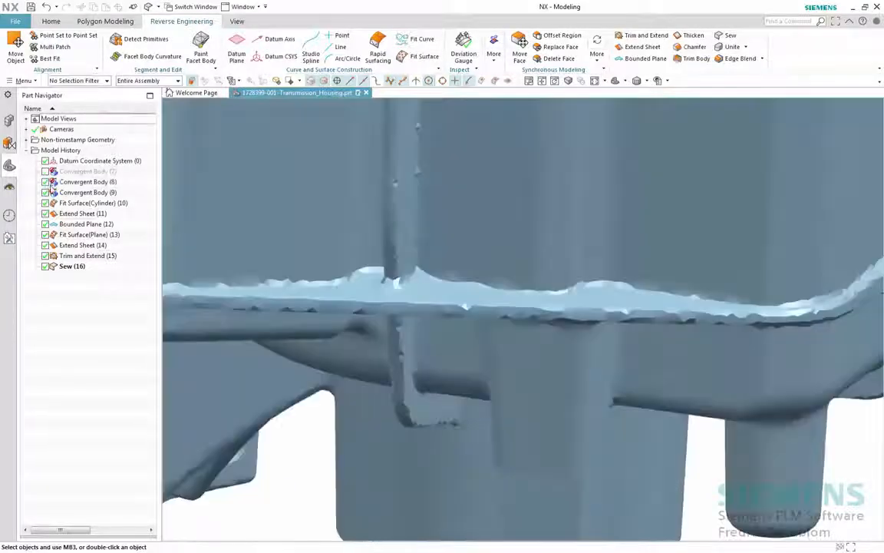
right_click(64, 192)
click(86, 202)
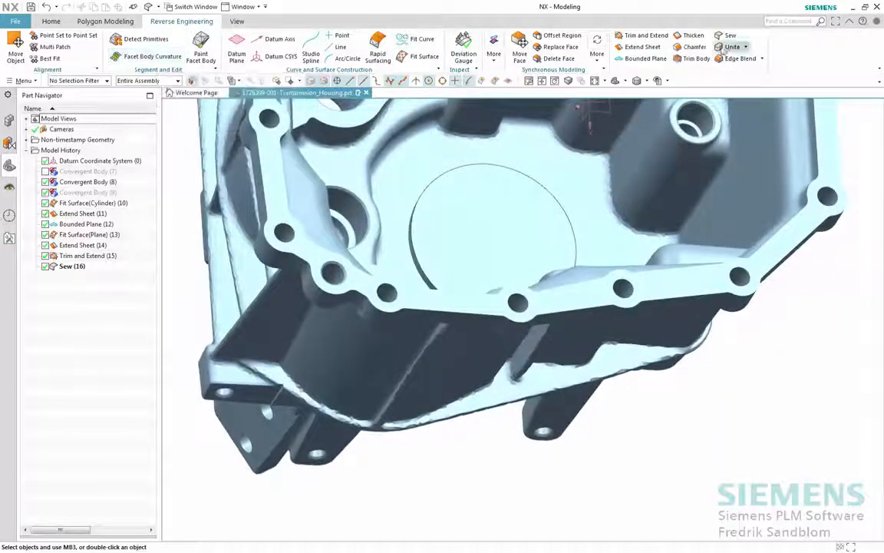
- Unite the sewn disc body with the housing body as target, without keeping the originals
click(729, 47)
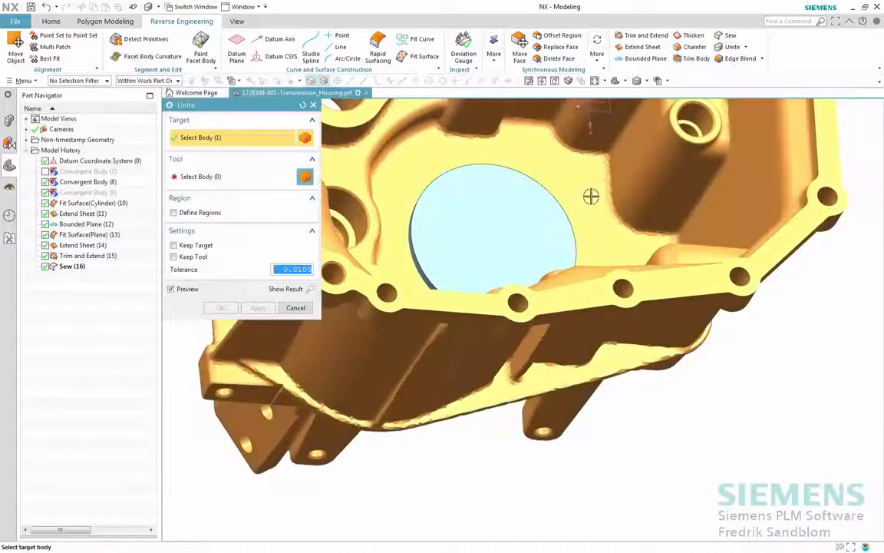
click(591, 197)
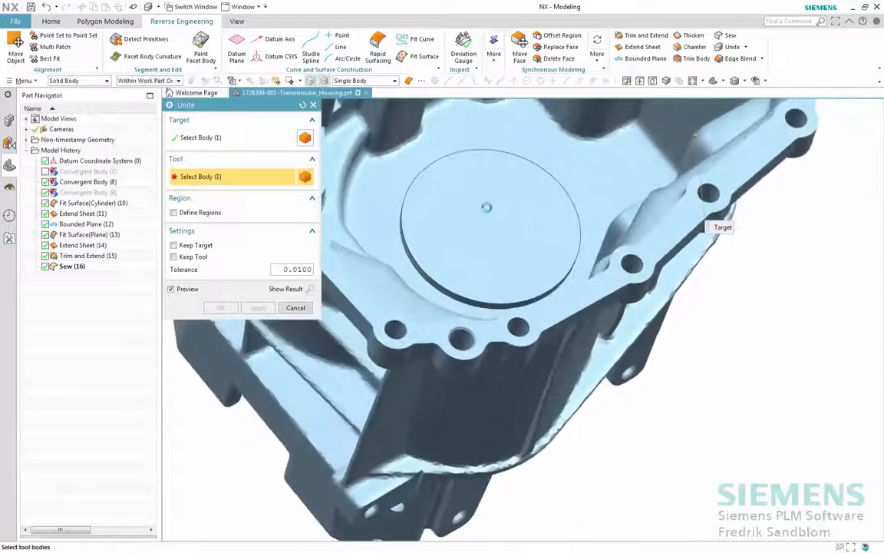
click(487, 208)
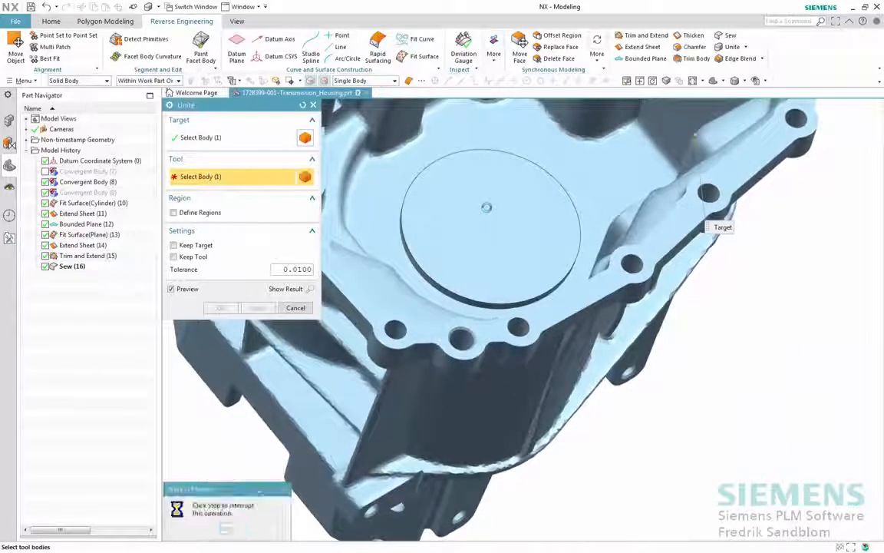
middle_click(488, 207)
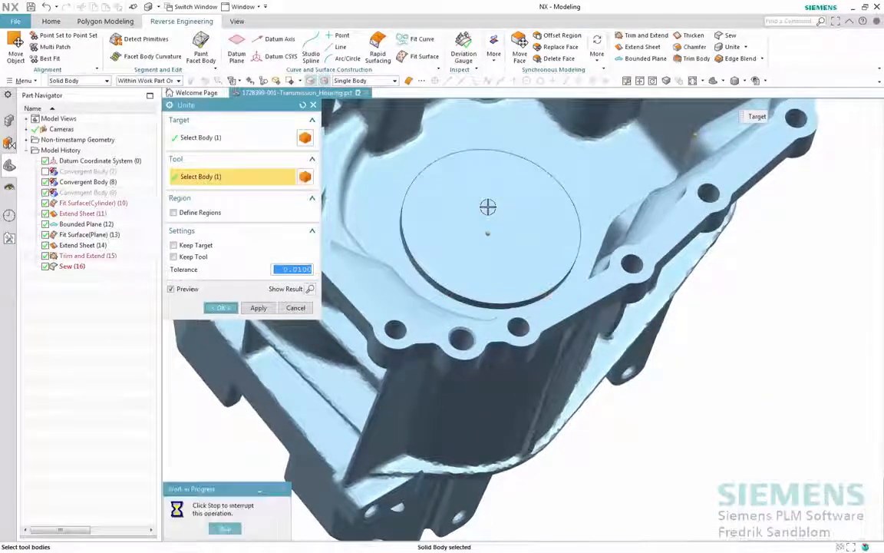
- Blend the circular edge where the disc meets the housing floor with a 1 mm circular radius and G1 continuity
middle_drag(484, 204, 672, 149)
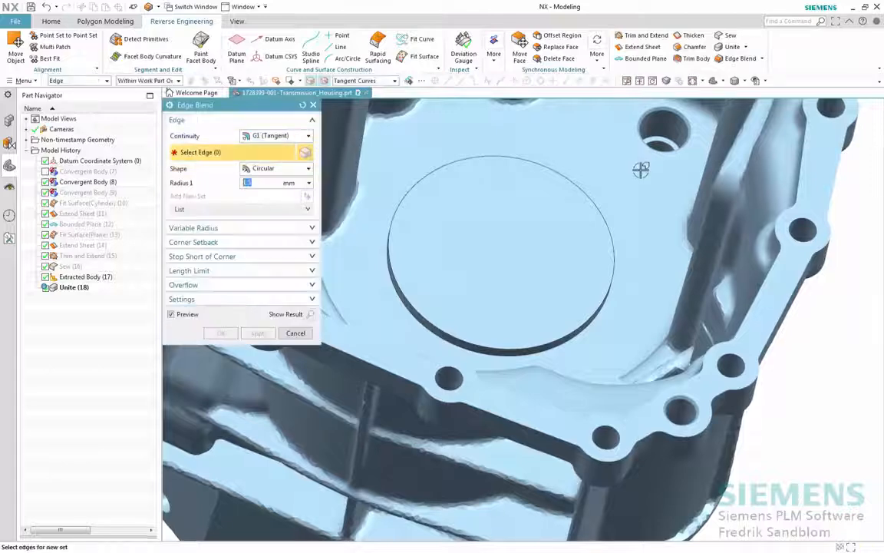
scroll(493, 258, up, 5)
scroll(401, 284, up, 1)
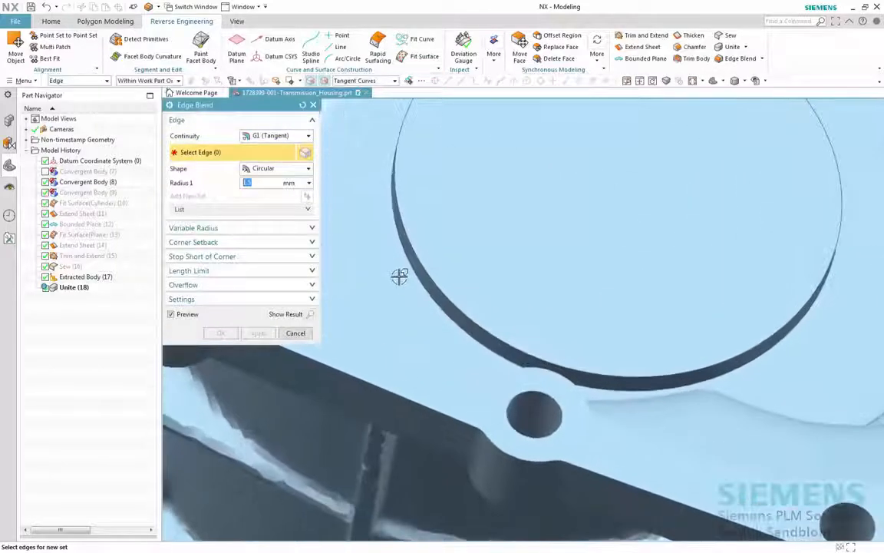
click(413, 283)
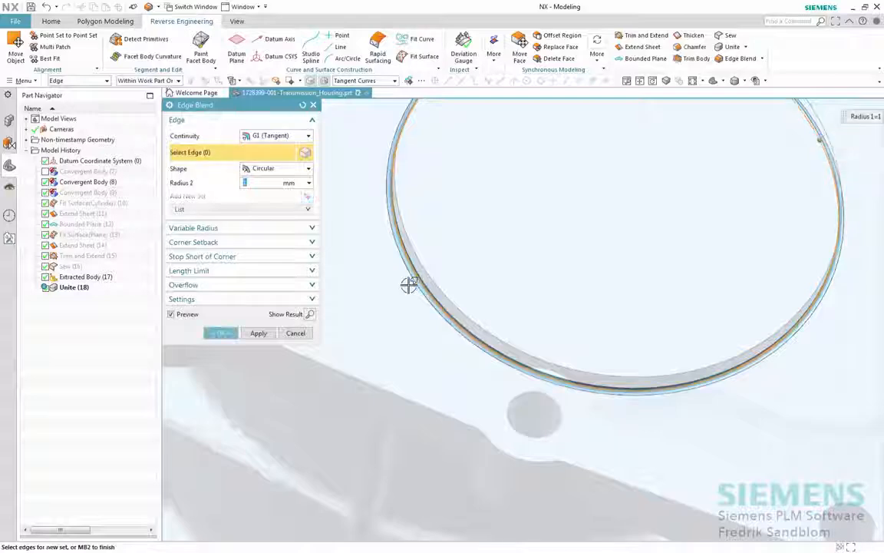
middle_click(411, 284)
middle_click(408, 285)
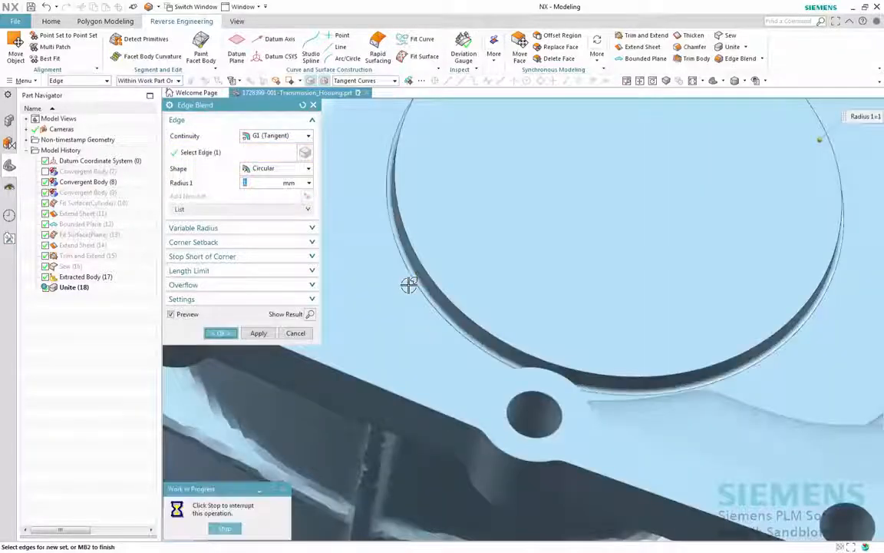
- Hide the blended housing, show Convergent Body (9) again, and display it in the face analysis colors
scroll(500, 235, down, 6)
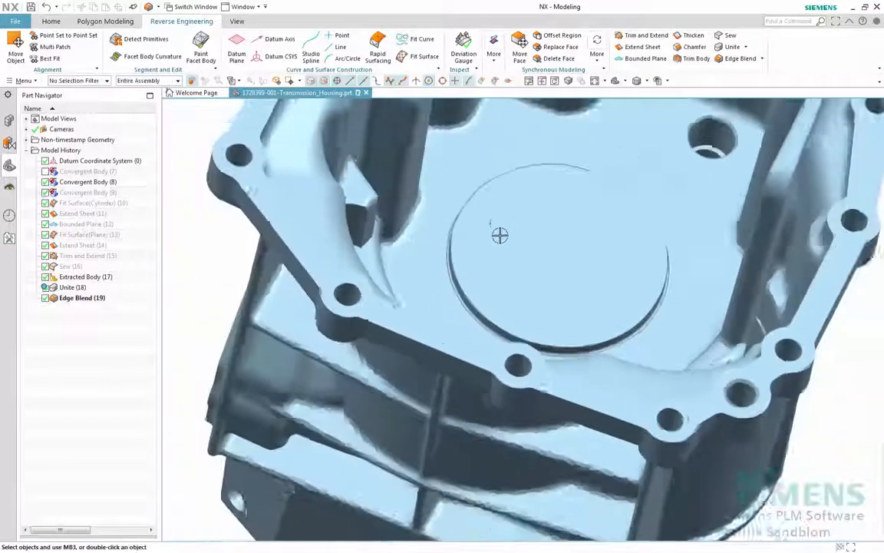
middle_drag(500, 235, 493, 212)
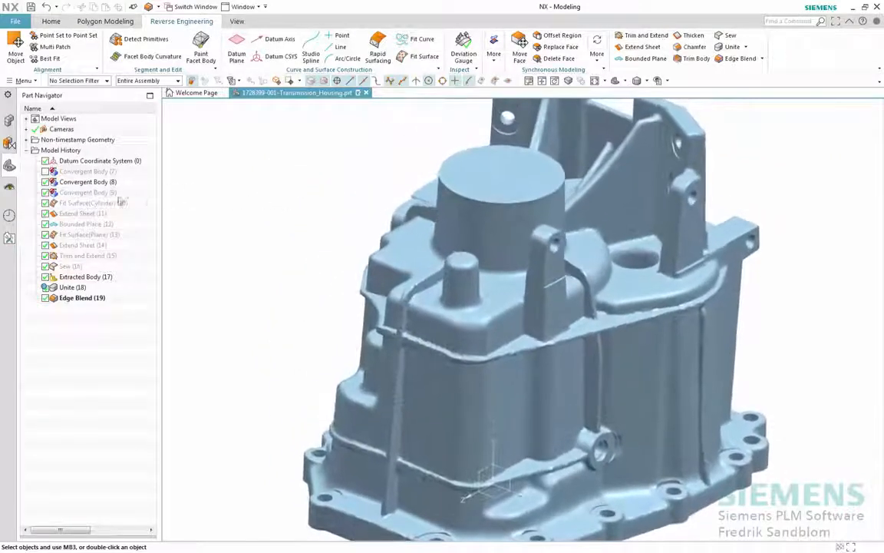
right_click(73, 187)
click(80, 185)
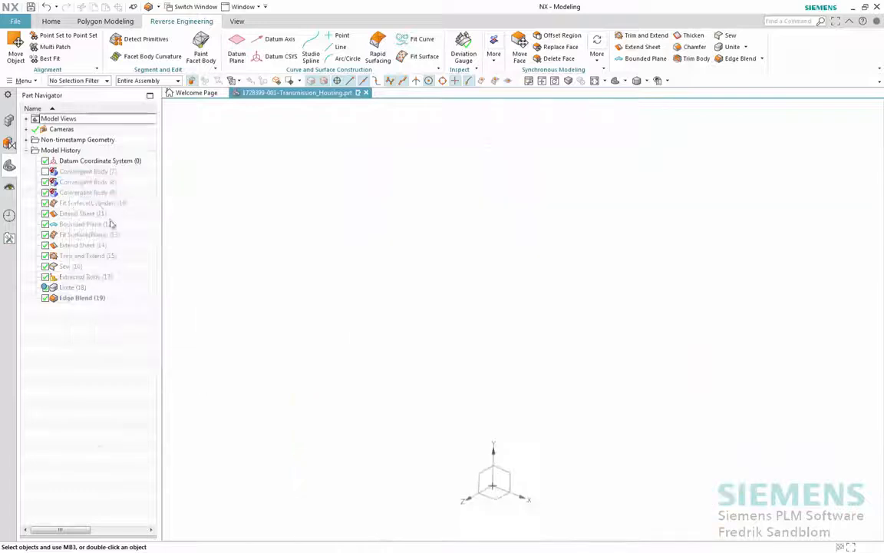
right_click(86, 198)
click(98, 198)
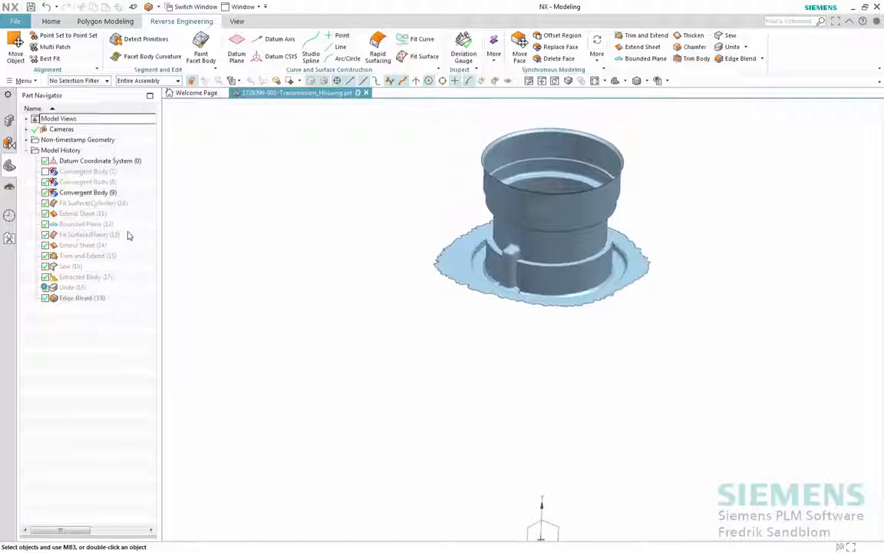
right_click(297, 221)
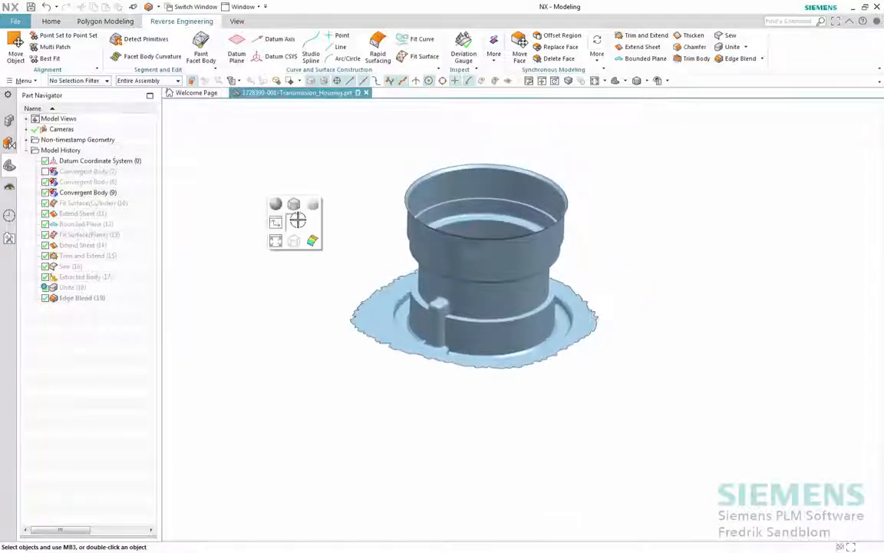
click(310, 239)
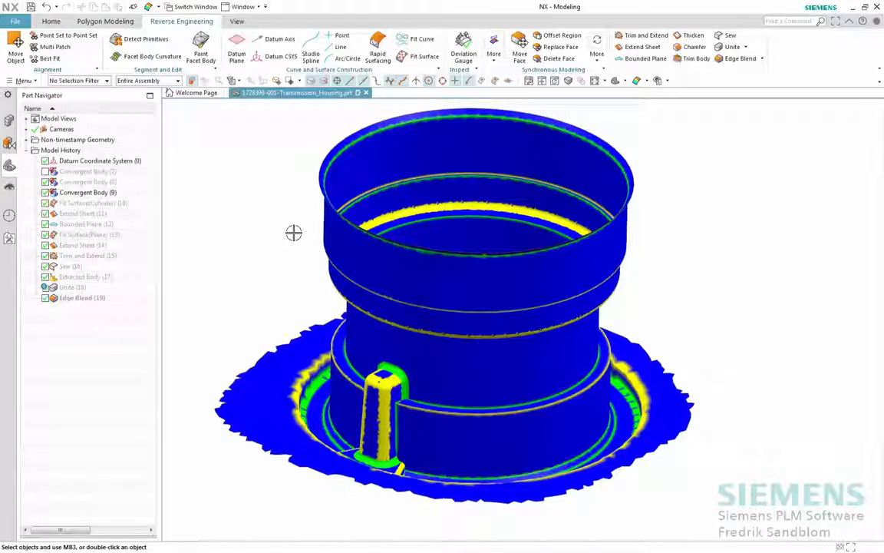
- Fit closed cylinders to the four color-coded wall regions of the stepped bore on Convergent Body (9)
click(412, 60)
click(261, 124)
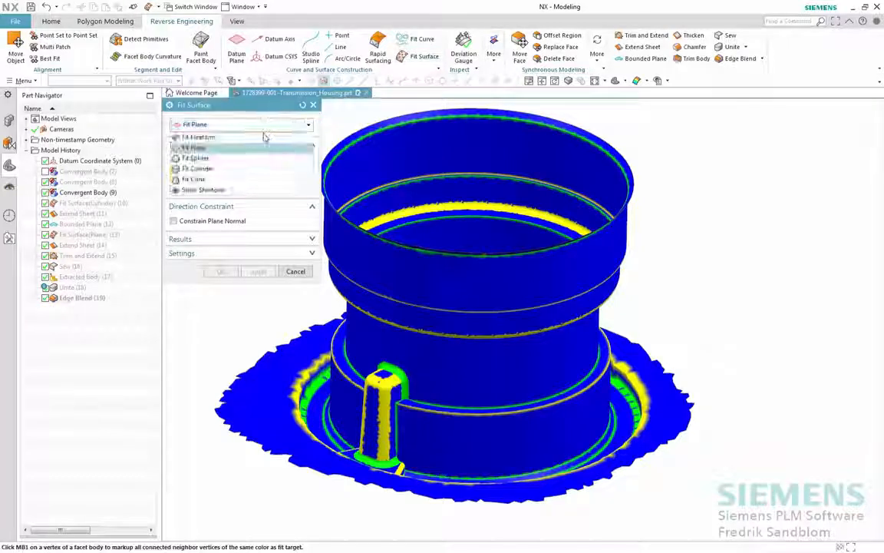
click(253, 169)
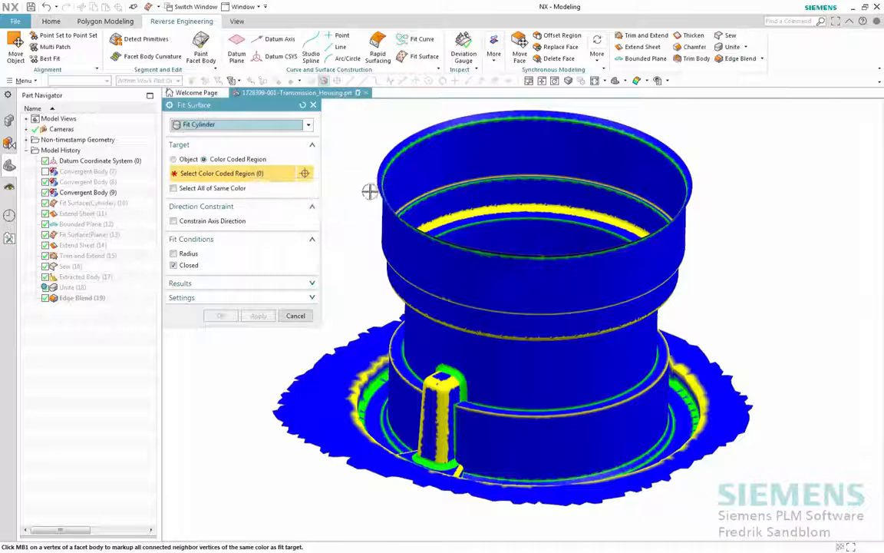
click(428, 170)
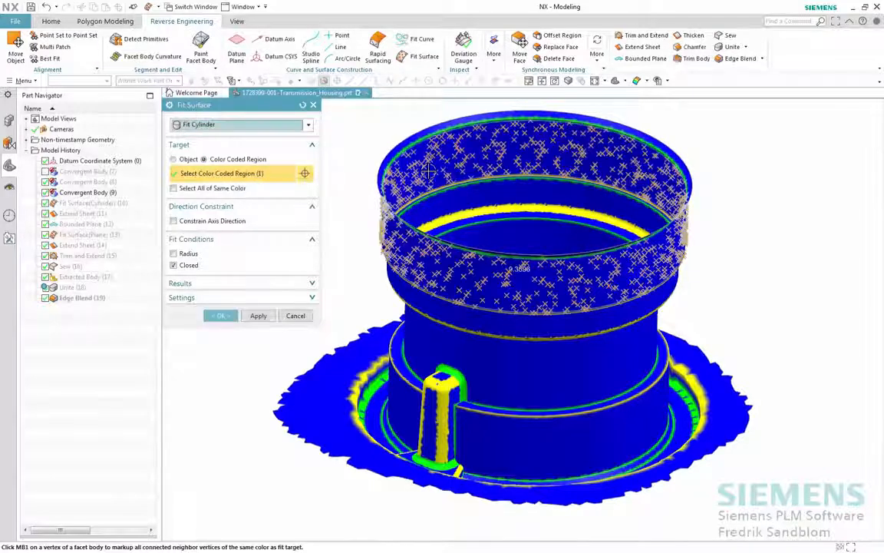
click(404, 178)
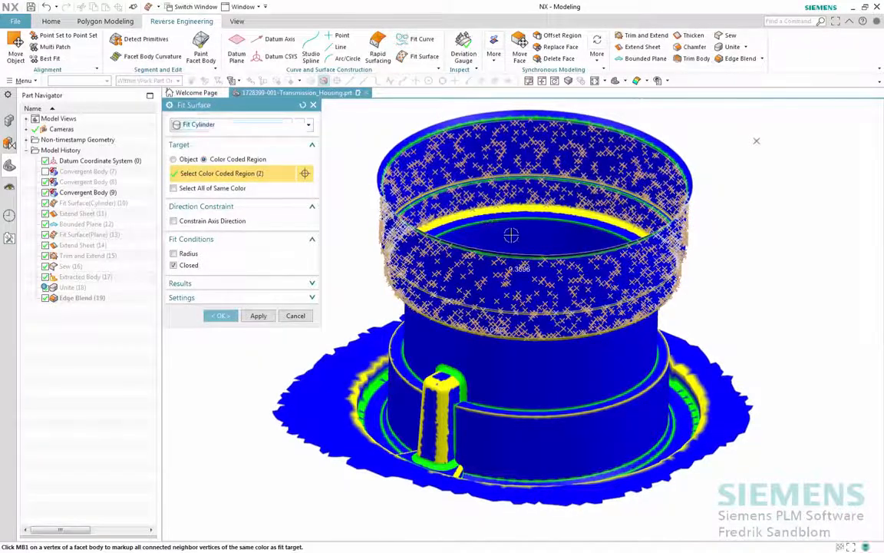
click(460, 212)
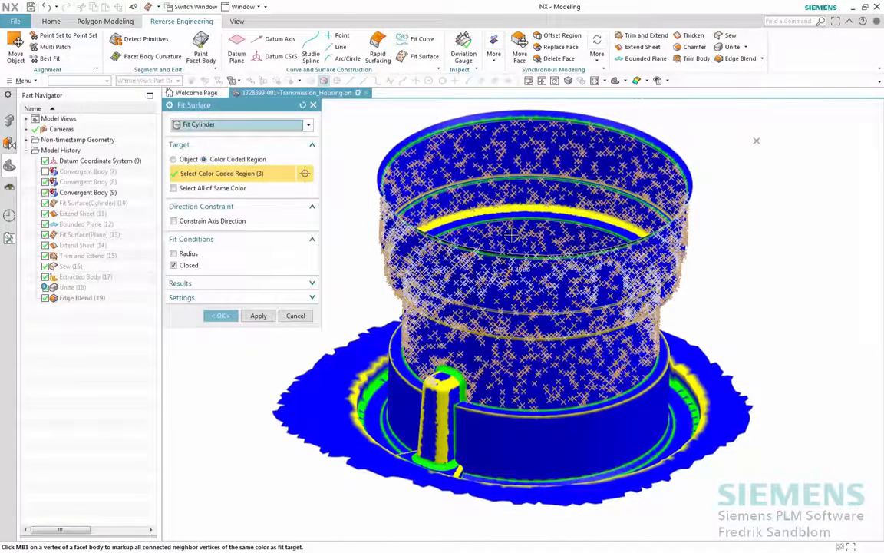
click(559, 435)
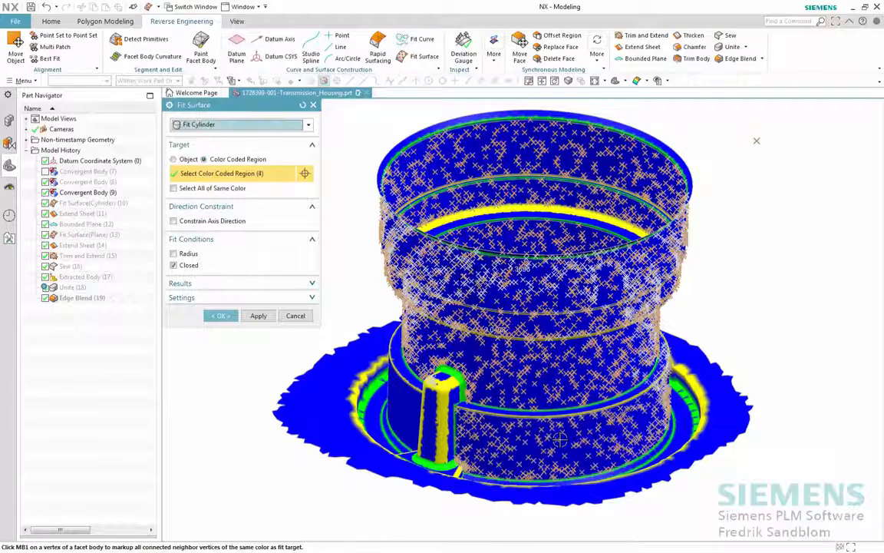
click(233, 318)
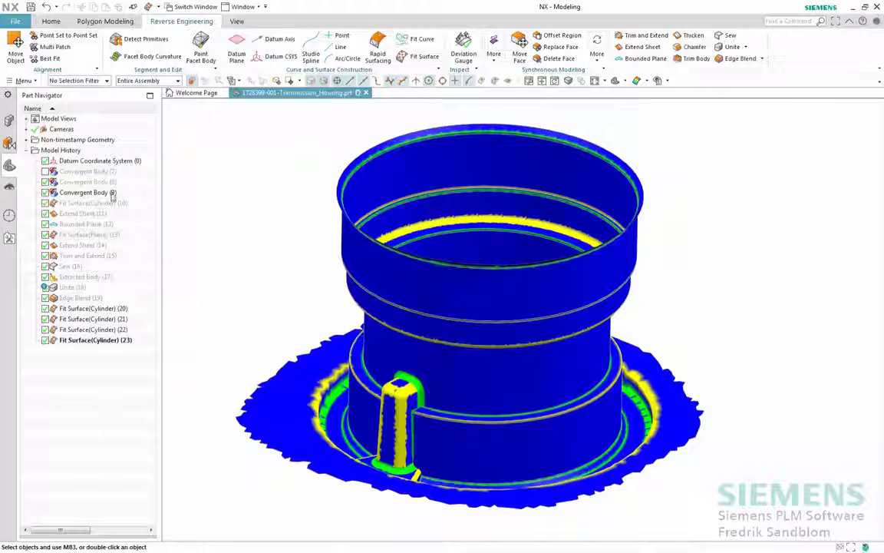
- Examine the four fitted cylinders in shaded display with Convergent Body (9) hidden, and bring the body back in face analysis colors
right_click(113, 194)
click(120, 201)
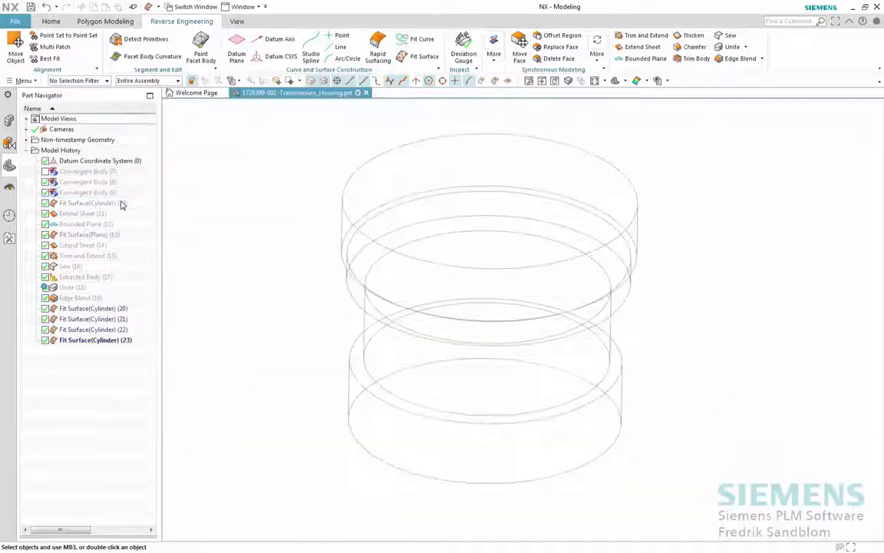
right_click(251, 228)
click(249, 212)
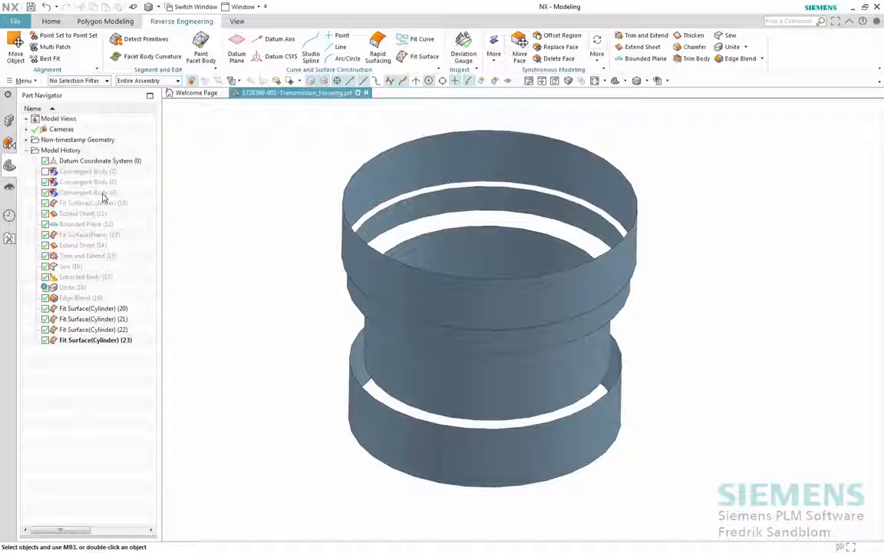
right_click(103, 195)
click(121, 202)
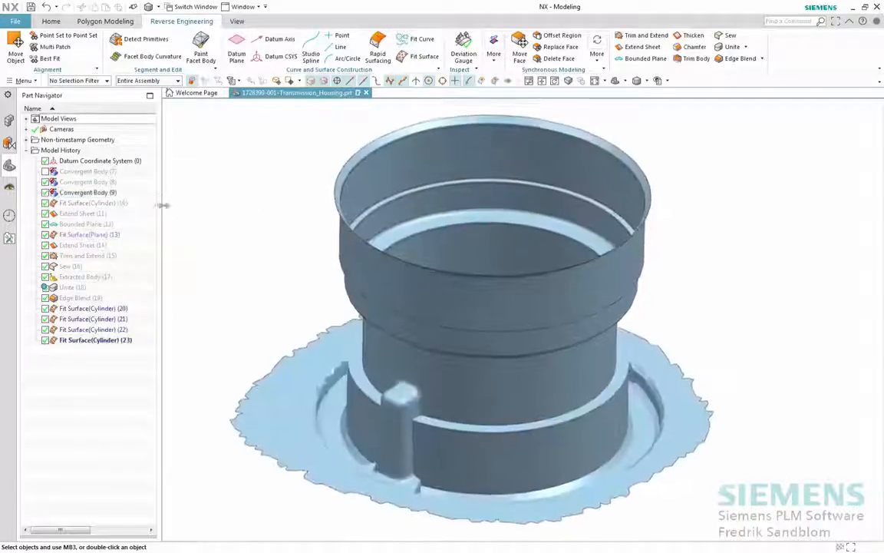
click(218, 210)
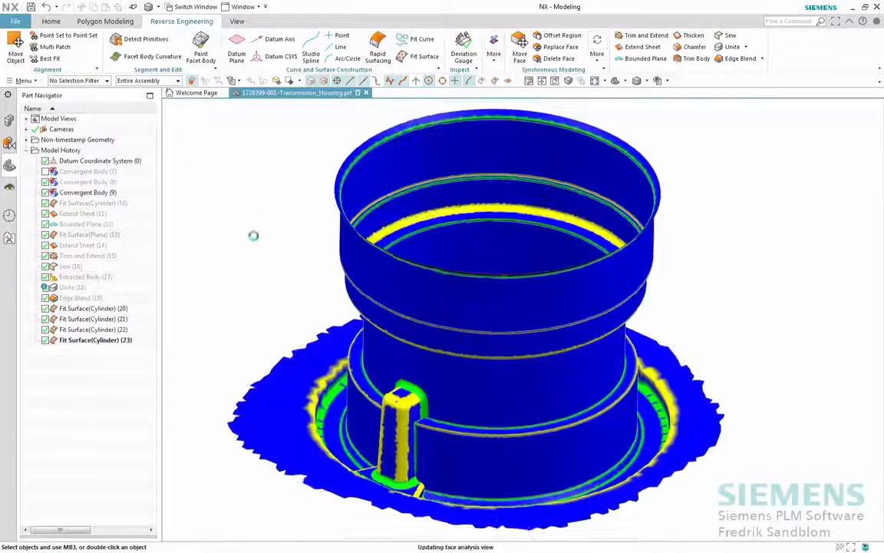
- Set up a plane fit on the color-coded regions of the narrow upper ledge and the wider middle ledge inside the bore
click(421, 56)
click(280, 125)
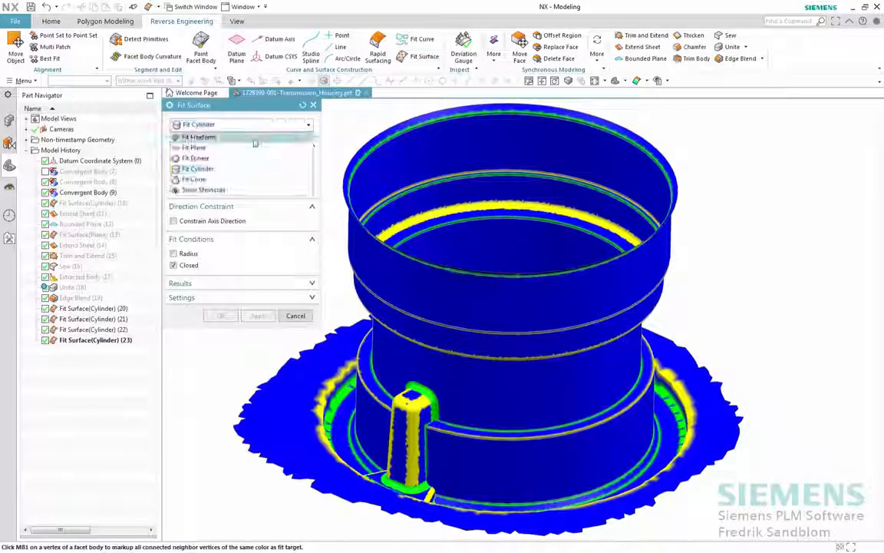
click(231, 146)
scroll(484, 256, up, 10)
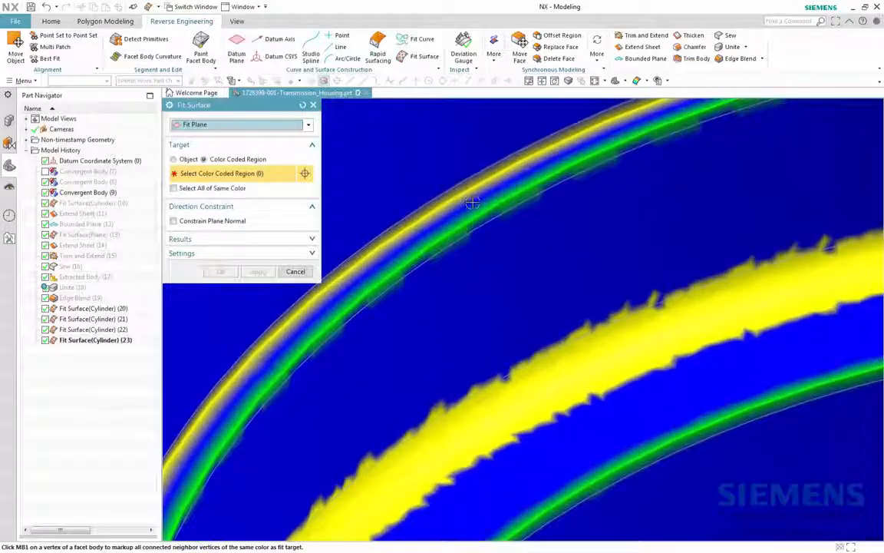
click(472, 201)
scroll(449, 253, down, 5)
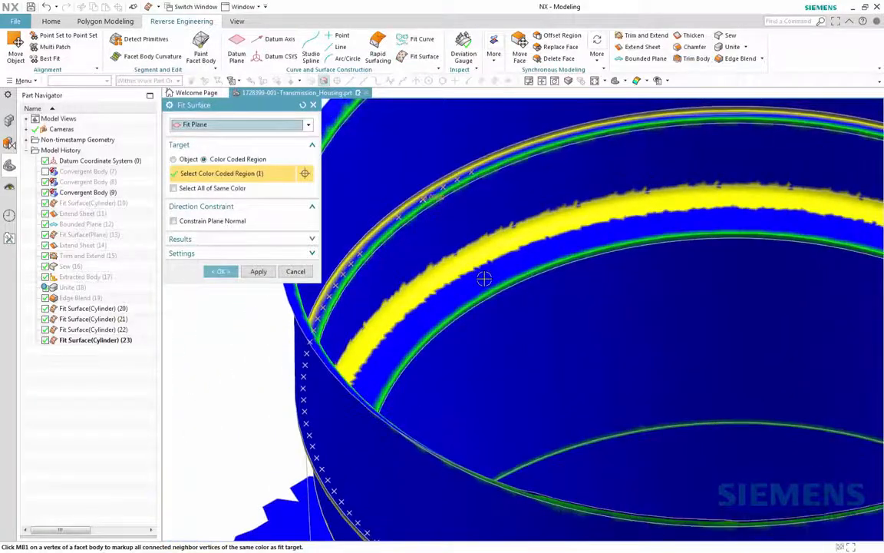
click(484, 278)
scroll(484, 281, down, 5)
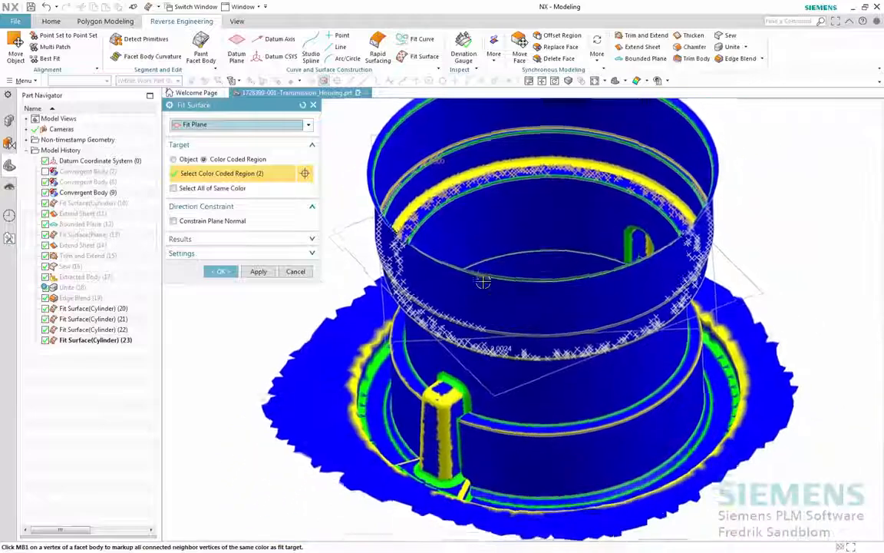
- Add the lowest ring-shaped shoulder beside the boss as a third region and create the fitted planes
shift+middle_drag(404, 382, 412, 299)
scroll(413, 300, up, 2)
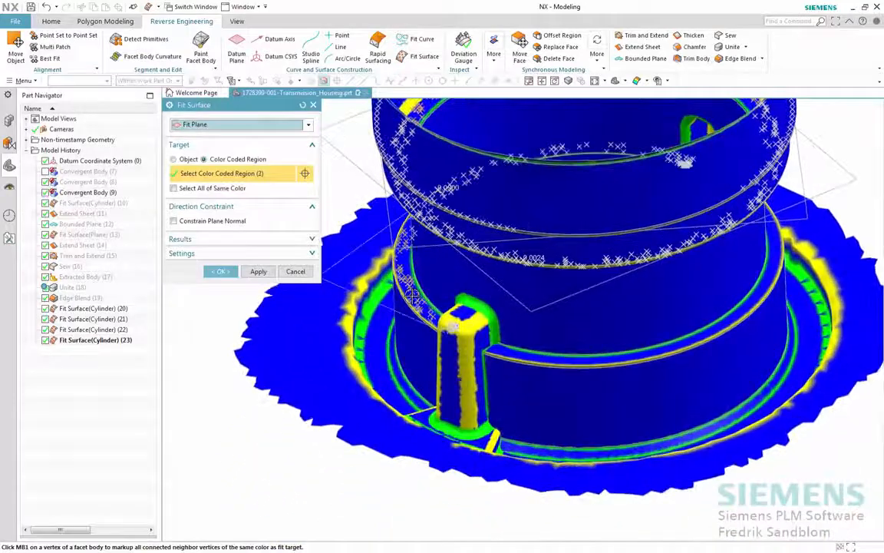
click(412, 295)
scroll(412, 296, down, 5)
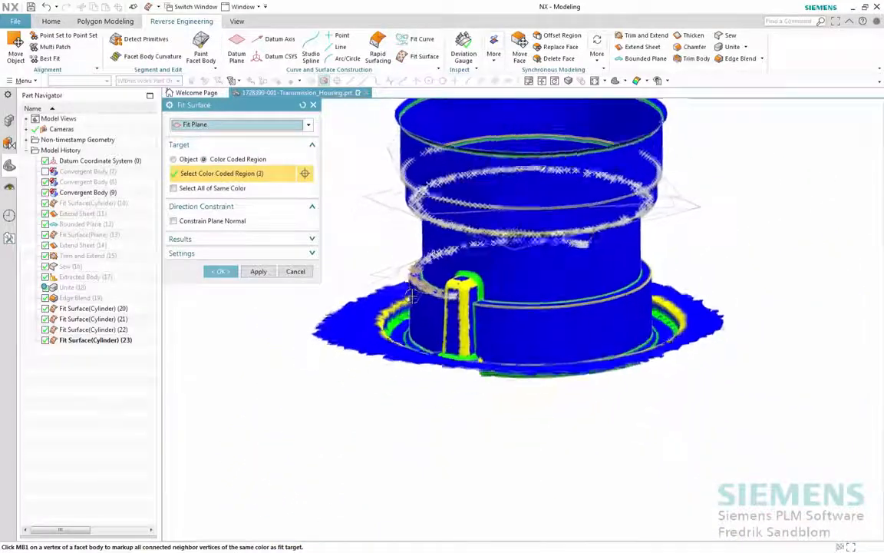
click(221, 272)
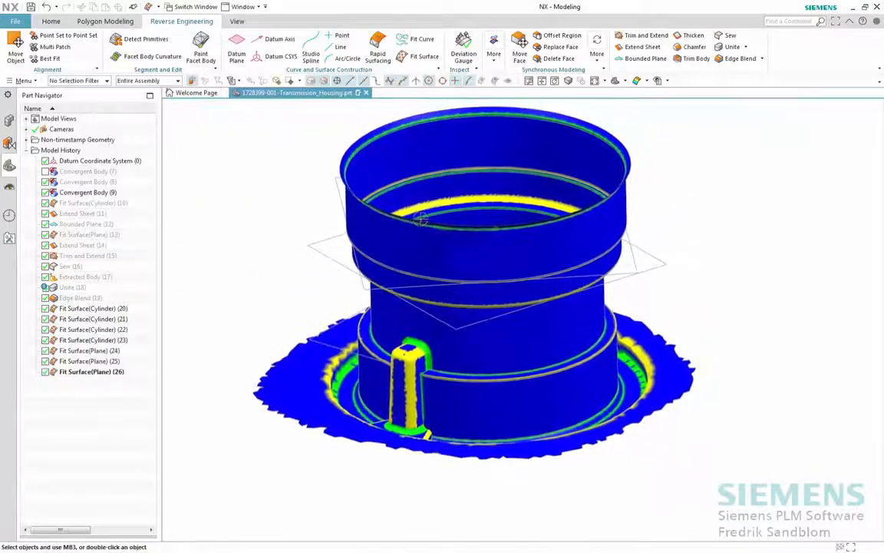
- Hide Convergent Body (9) and display the fitted cylinders and planes shaded
right_click(125, 197)
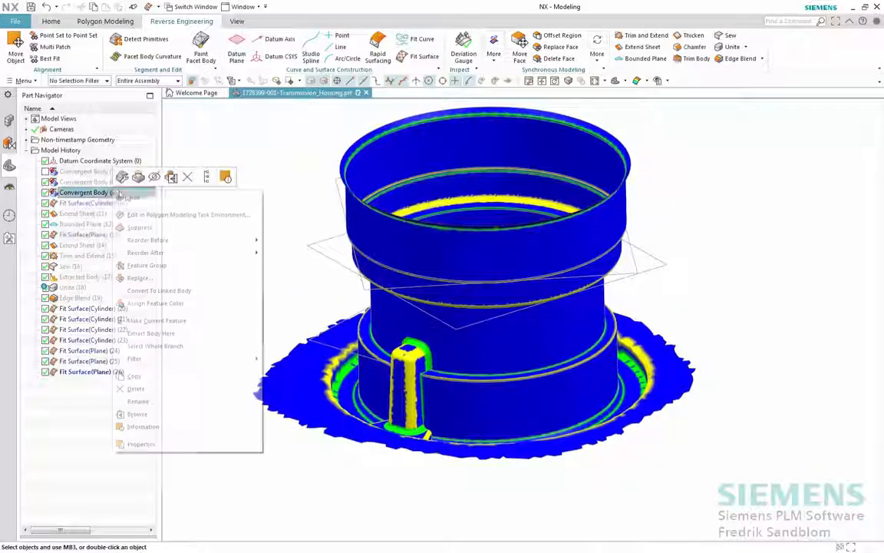
click(132, 196)
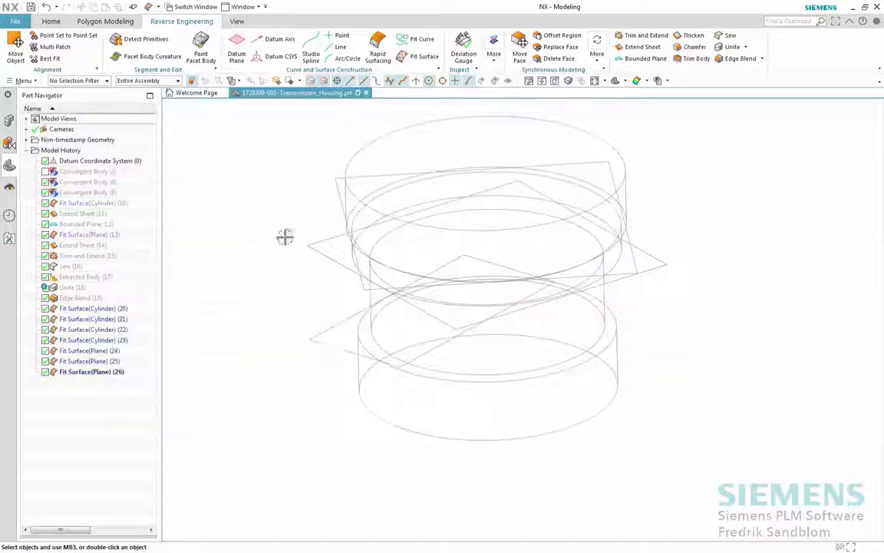
click(714, 230)
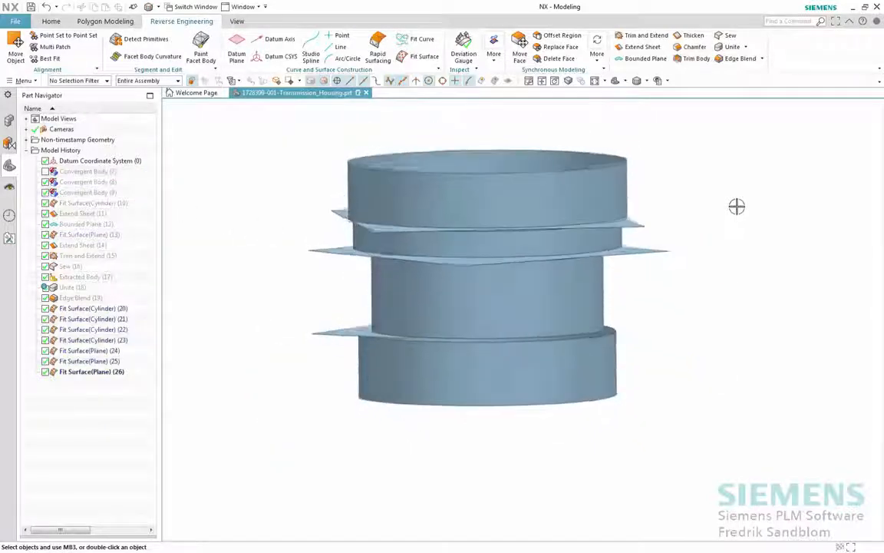
- Extend the lowest plane sheet by 39 mm from its single edge crossing the cylinders, so it spans the full bore
click(658, 51)
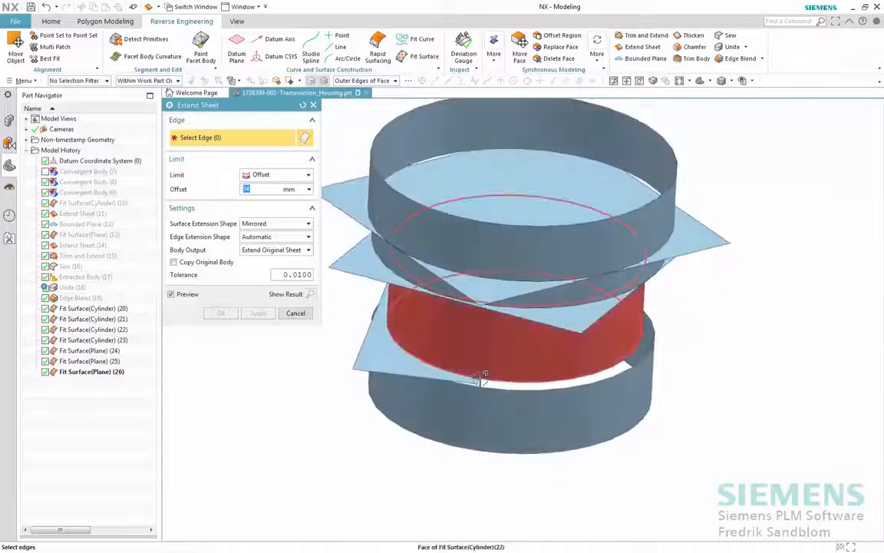
click(482, 378)
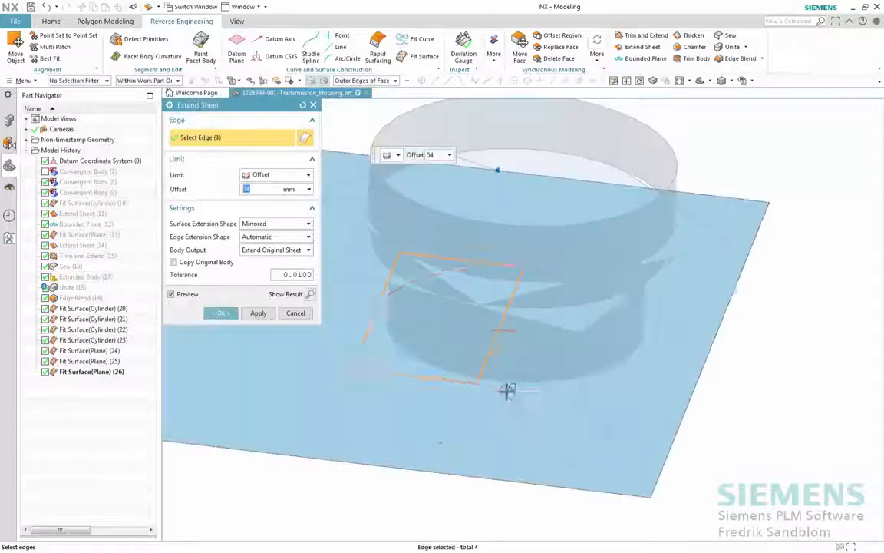
right_click(499, 380)
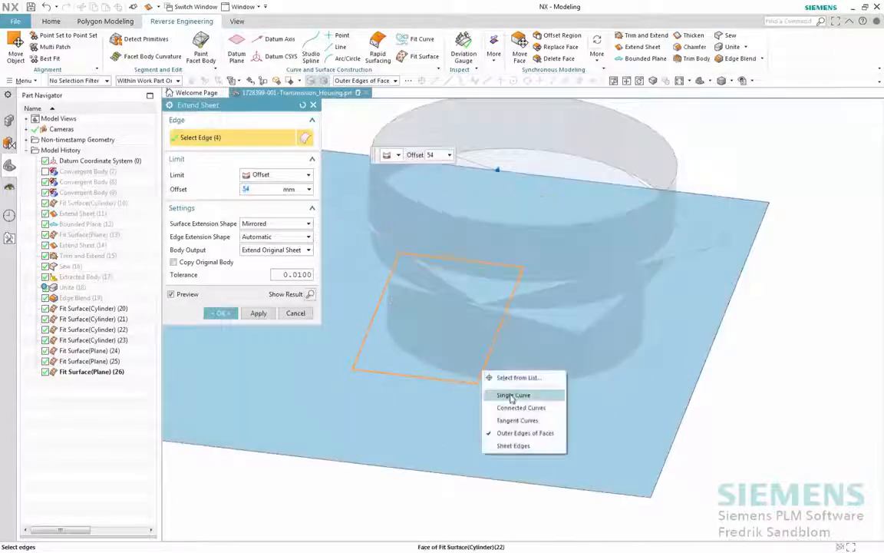
click(512, 397)
click(516, 357)
drag(703, 351, 660, 345)
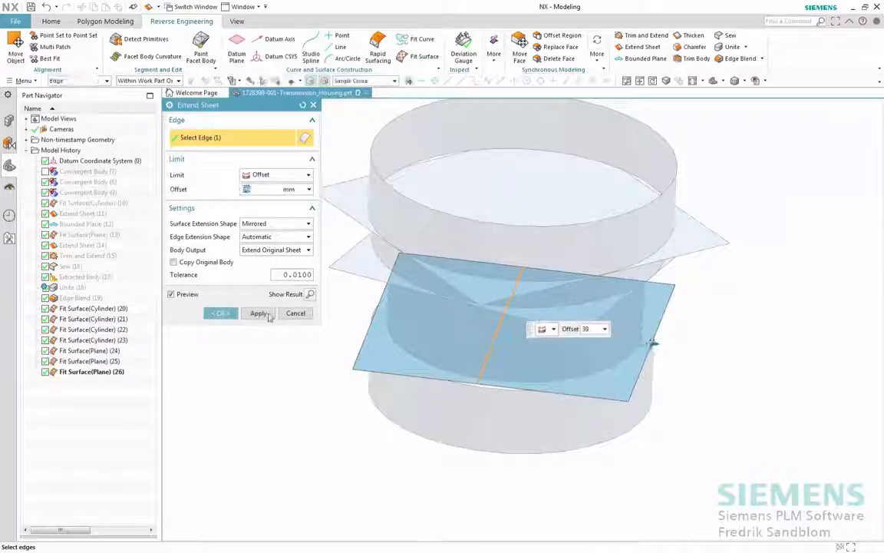
click(259, 313)
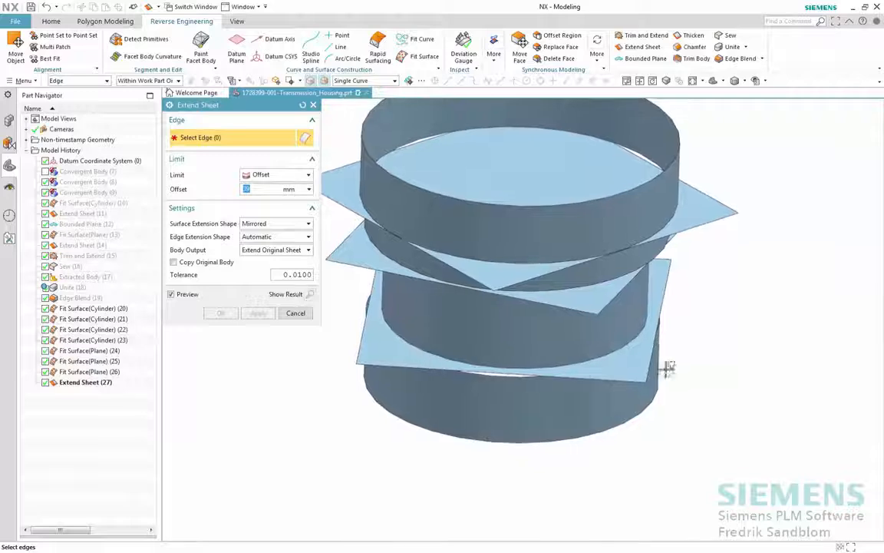
- Set up a 9 mm sheet extension on the outer edges of all three plane sheets
click(648, 369)
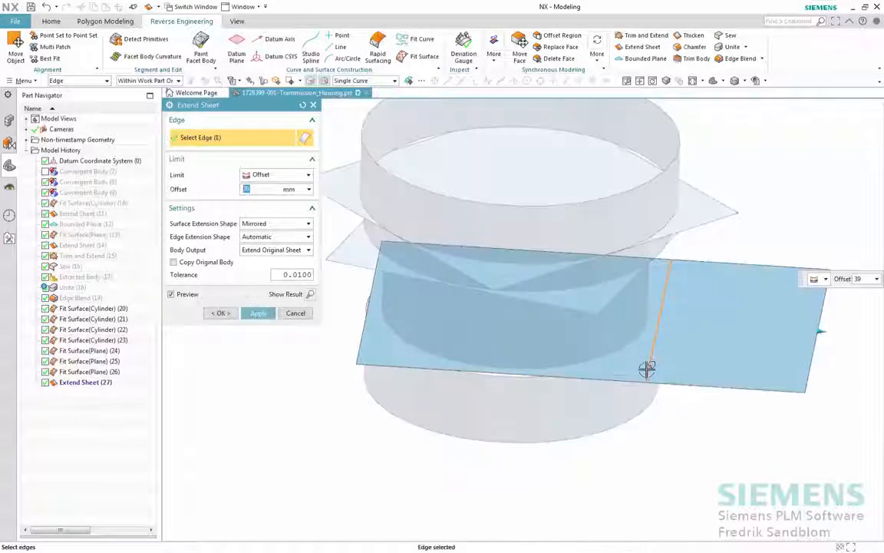
right_click(648, 368)
click(684, 433)
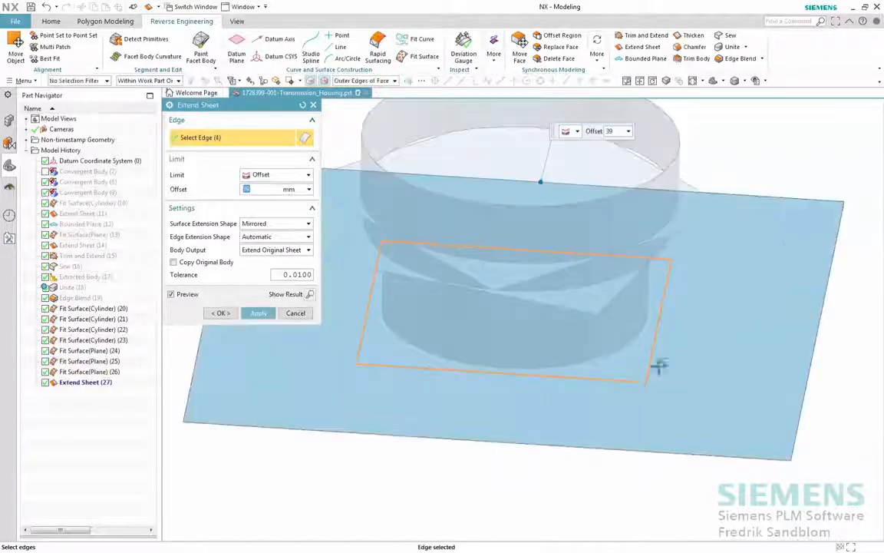
shift+middle_drag(651, 278, 683, 282)
scroll(682, 283, down, 1)
drag(584, 189, 573, 237)
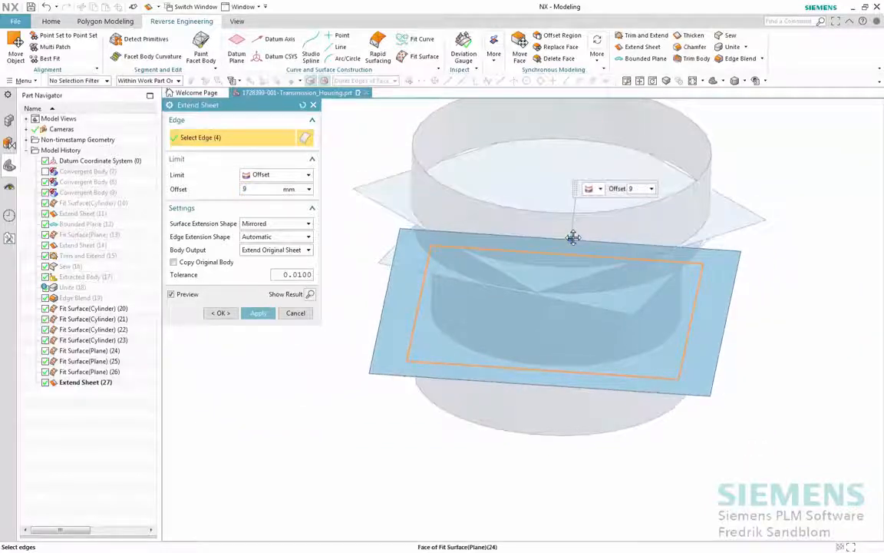
click(650, 295)
click(742, 227)
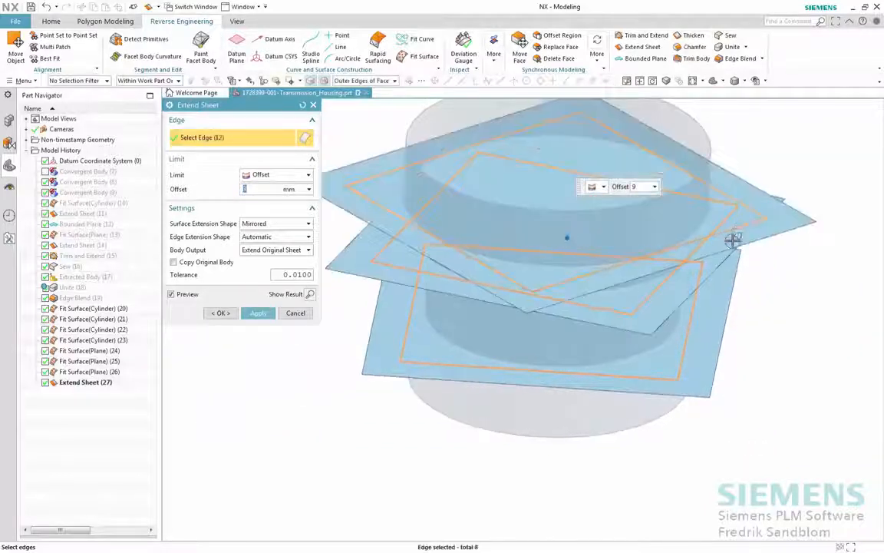
- Include the outer edges of all four cylinder sheets and apply the 9 mm extension
middle_drag(715, 288, 702, 208)
click(695, 238)
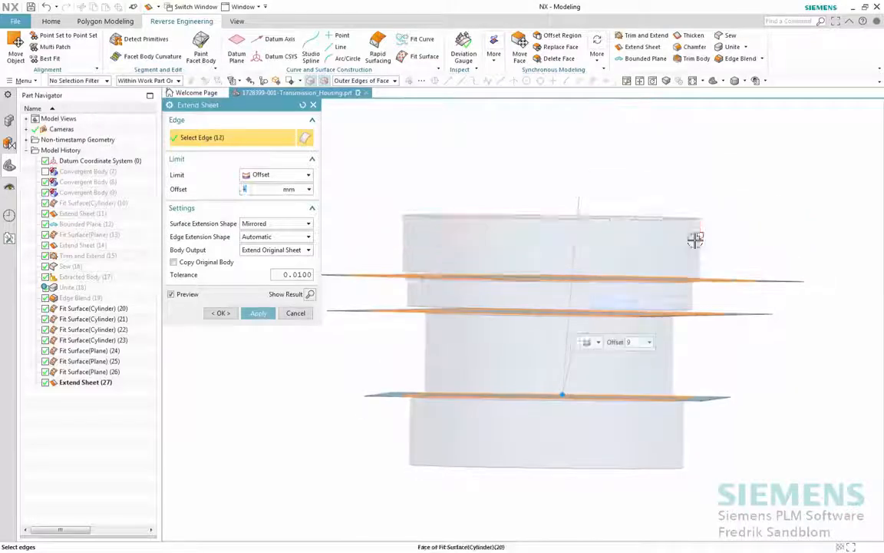
click(686, 295)
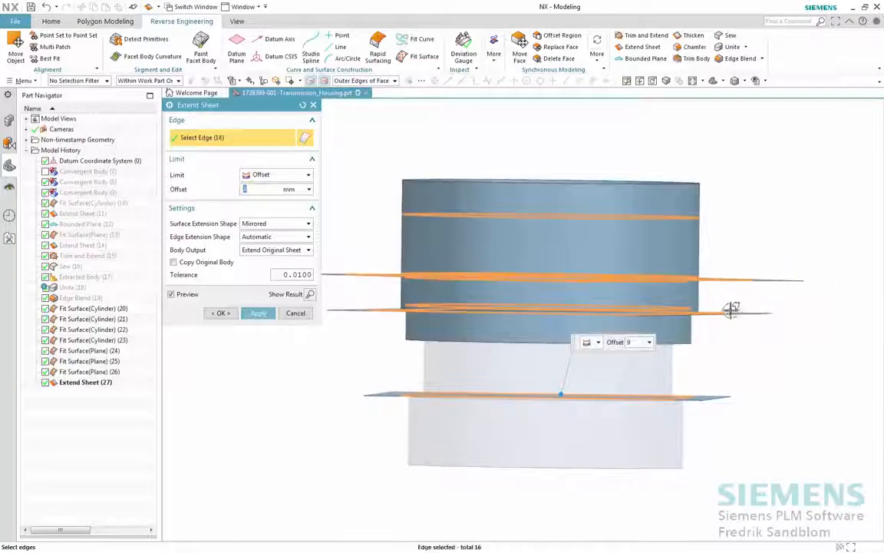
click(670, 354)
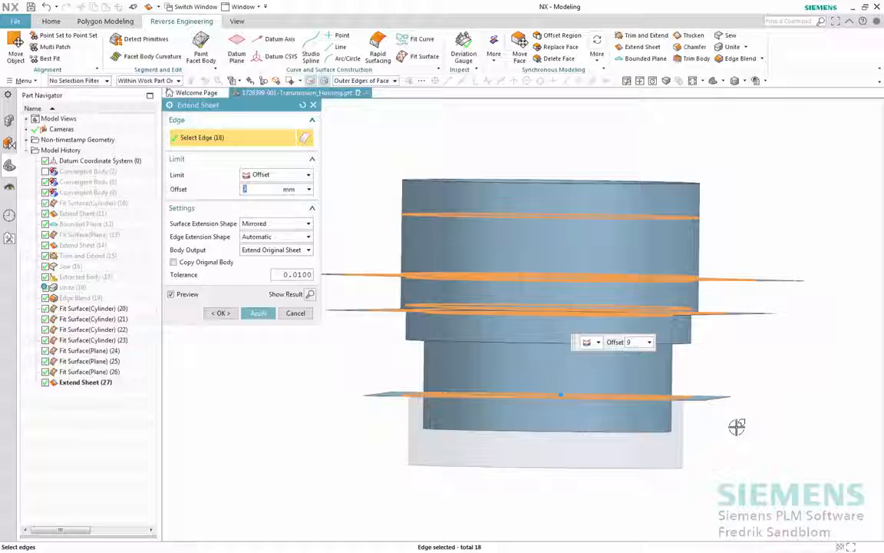
click(675, 437)
middle_click(775, 372)
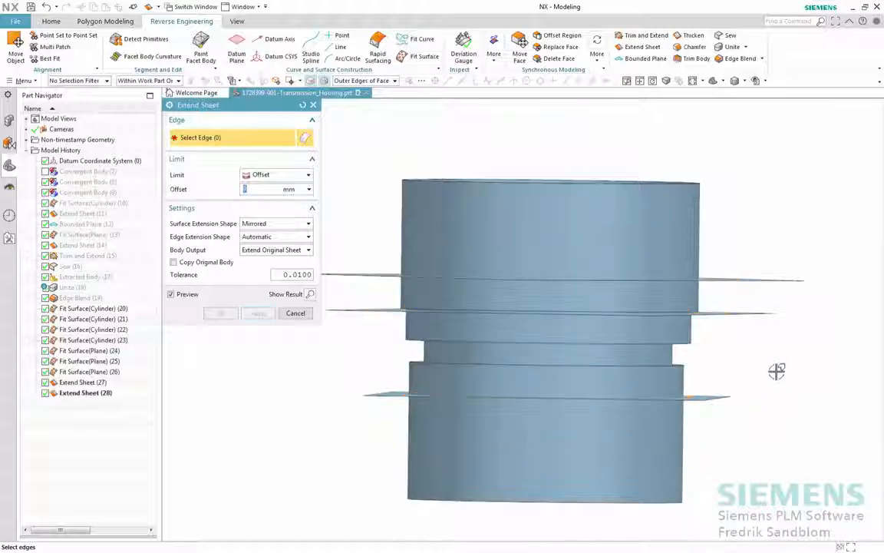
middle_drag(775, 371, 782, 321)
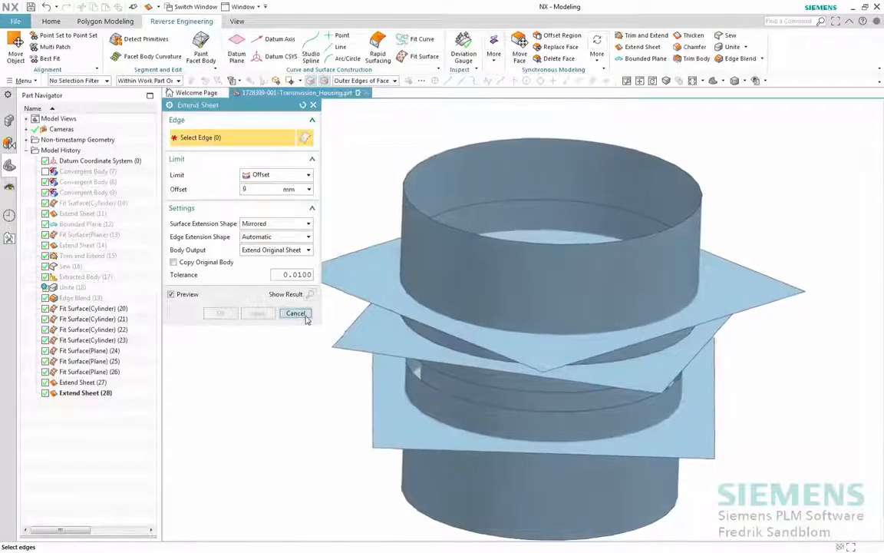
- Close Extend Sheet and make a Trim and Extend corner between the uppermost cylinder sheet and the highest plane sheet
click(307, 317)
middle_drag(782, 138, 760, 180)
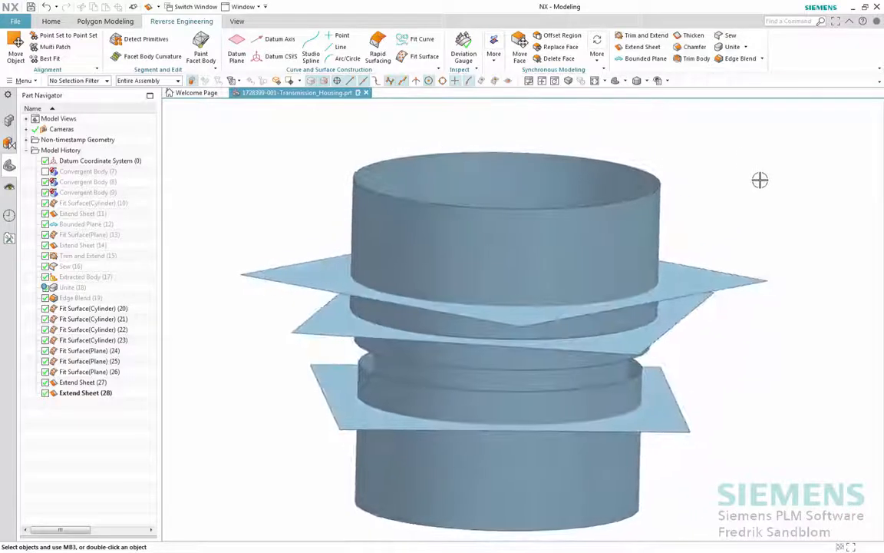
click(647, 36)
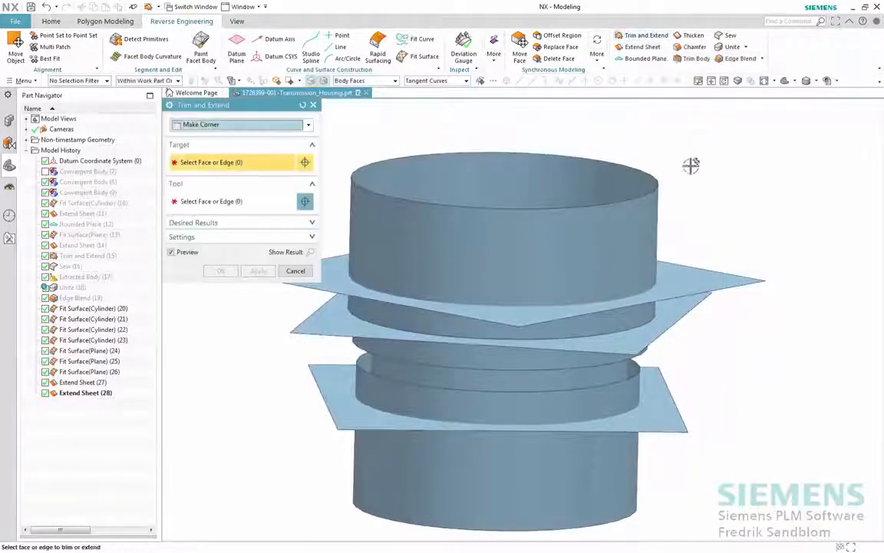
click(655, 210)
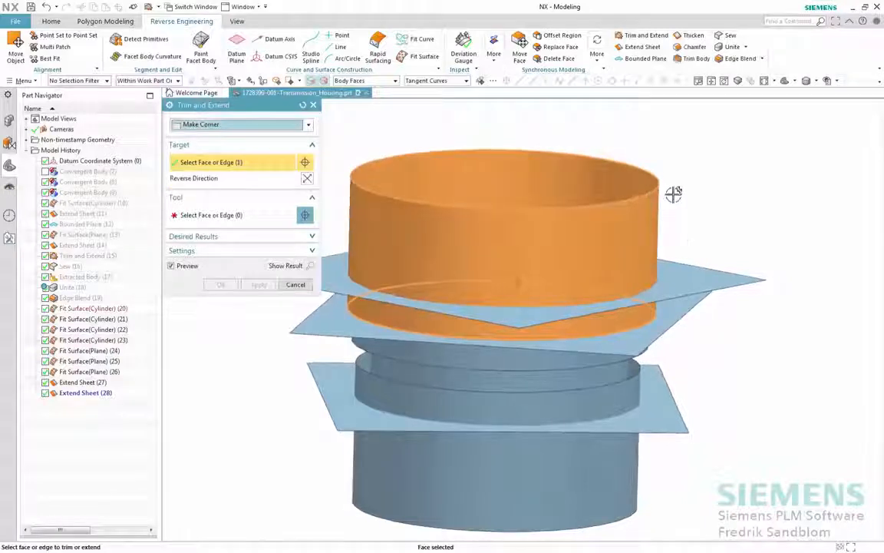
middle_click(673, 194)
click(675, 273)
middle_drag(703, 261, 537, 335)
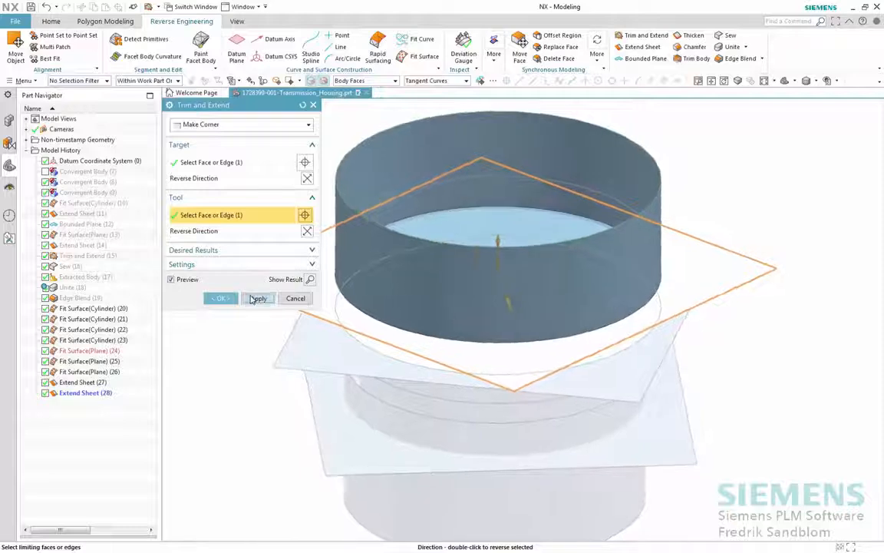
click(258, 298)
- Try a Trim and Extend corner between the trimmed upper body and the second cylinder sheet
click(651, 254)
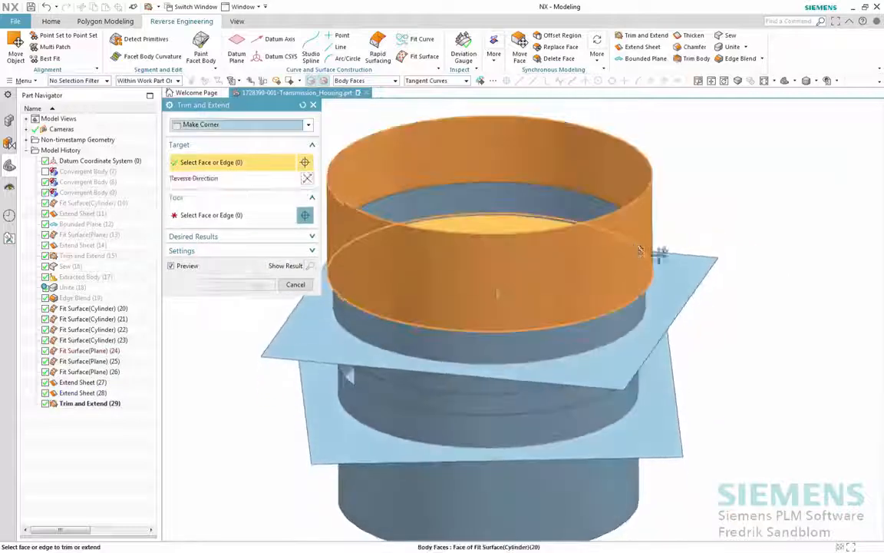
mouse_move(659, 254)
middle_down()
mouse_move(675, 260)
mouse_move(658, 259)
middle_up()
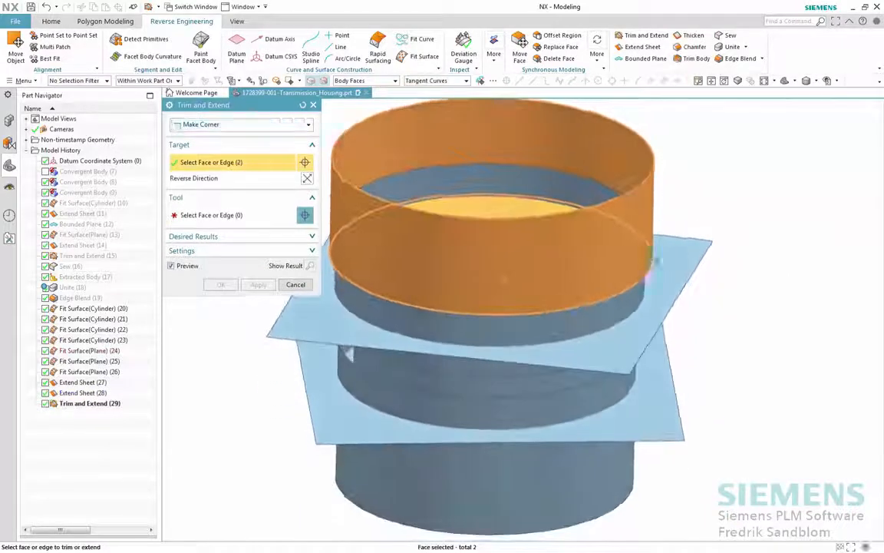
middle_click(658, 260)
click(680, 299)
middle_drag(651, 300, 530, 303)
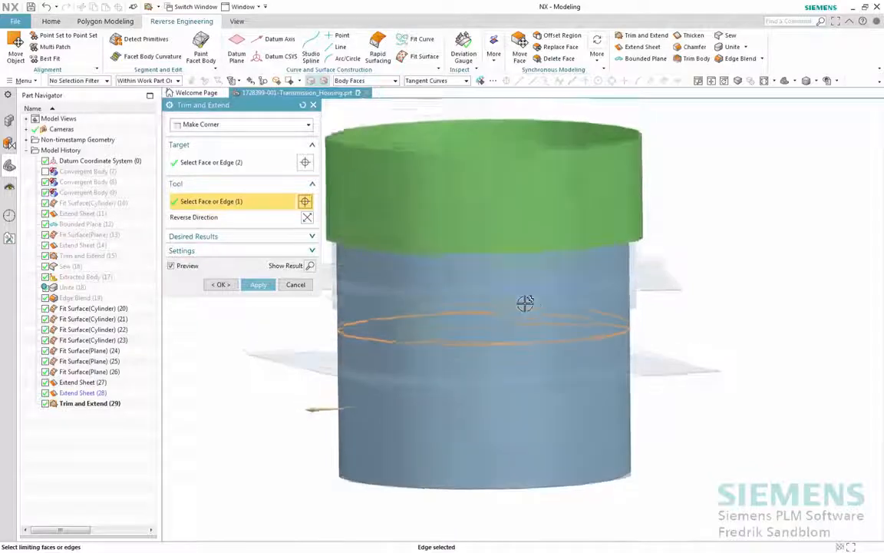
click(258, 284)
- Cancel the newly started corner and delete the last Trim and Extend feature
click(588, 244)
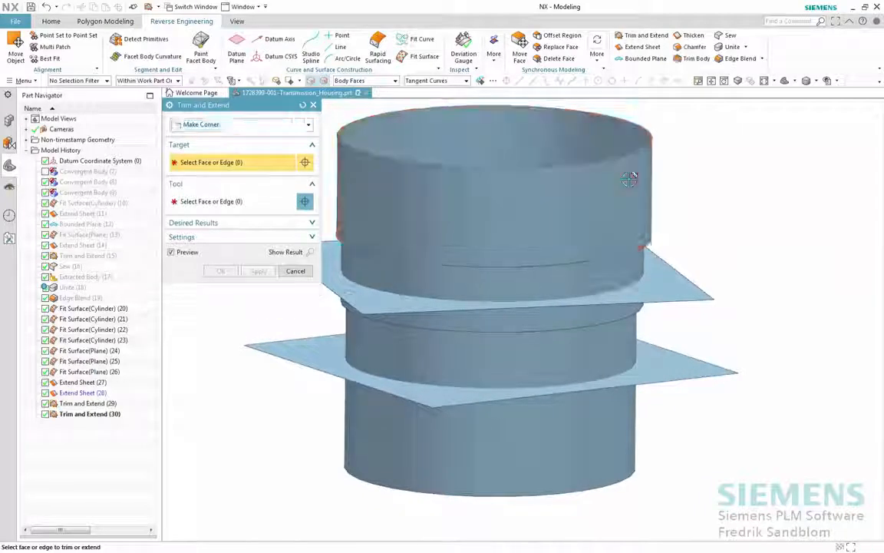
click(649, 240)
middle_drag(649, 248, 386, 251)
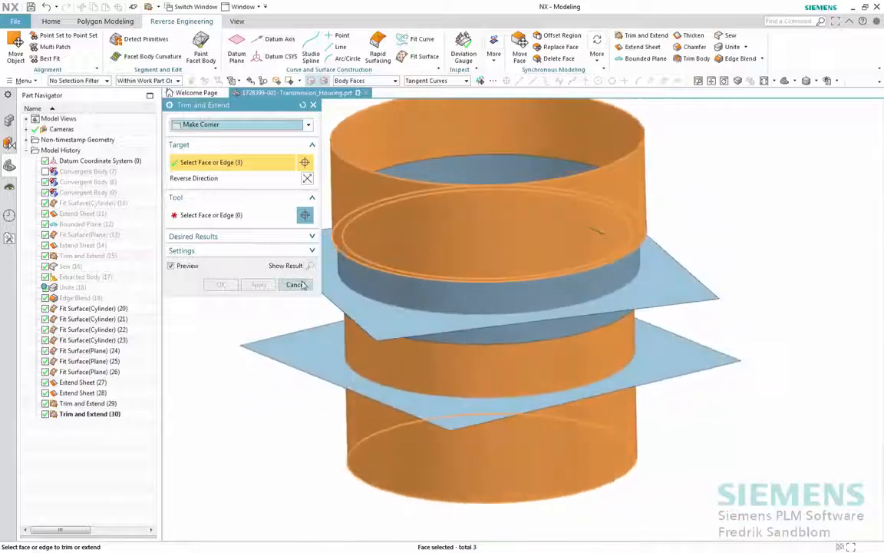
click(296, 285)
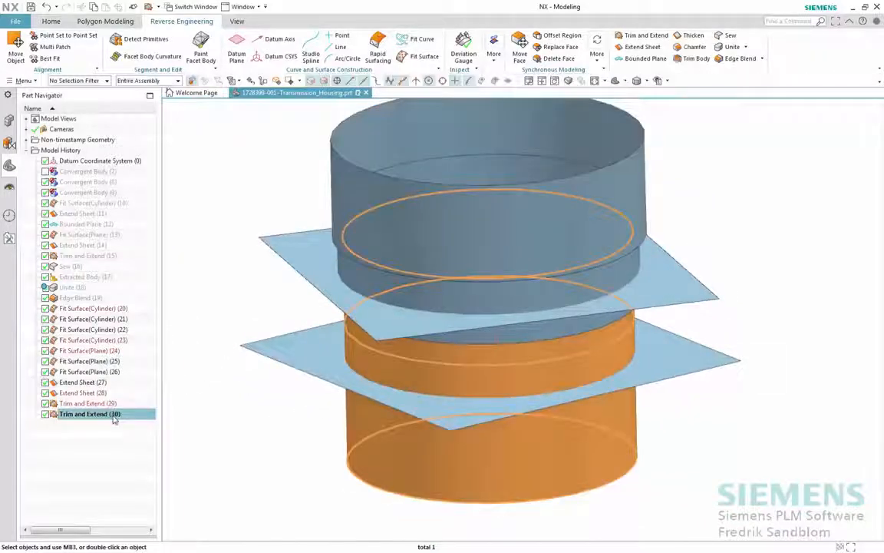
key(Delete)
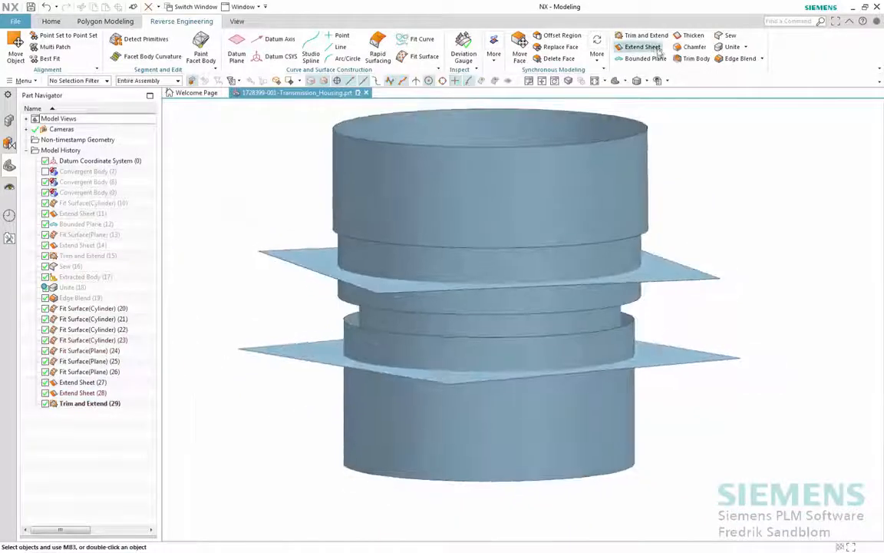
- Make a Trim and Extend corner with the trimmed upper body as target and the second cylinder sheet as tool
click(647, 37)
click(644, 177)
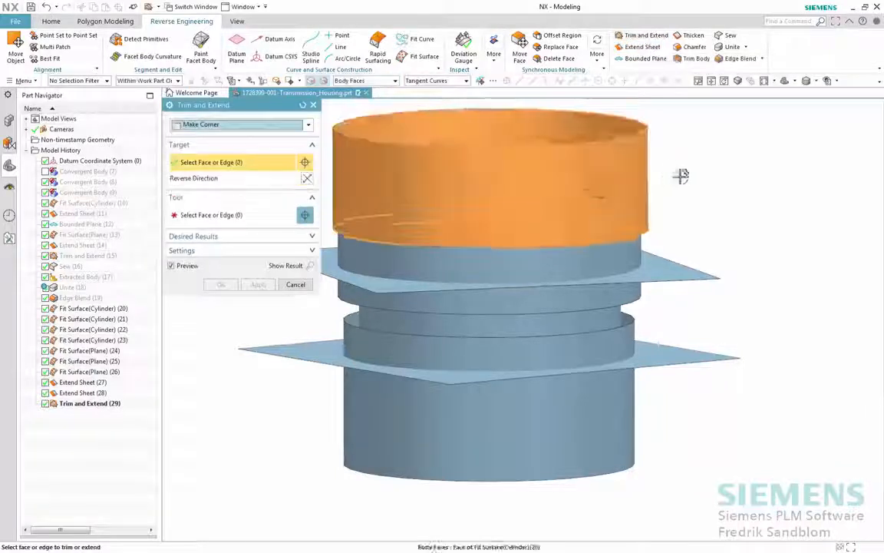
middle_drag(681, 176, 629, 254)
middle_click(630, 238)
click(627, 240)
click(259, 300)
- Make a Trim and Extend corner between the joined upper body and the middle plane sheet
middle_drag(374, 286, 624, 195)
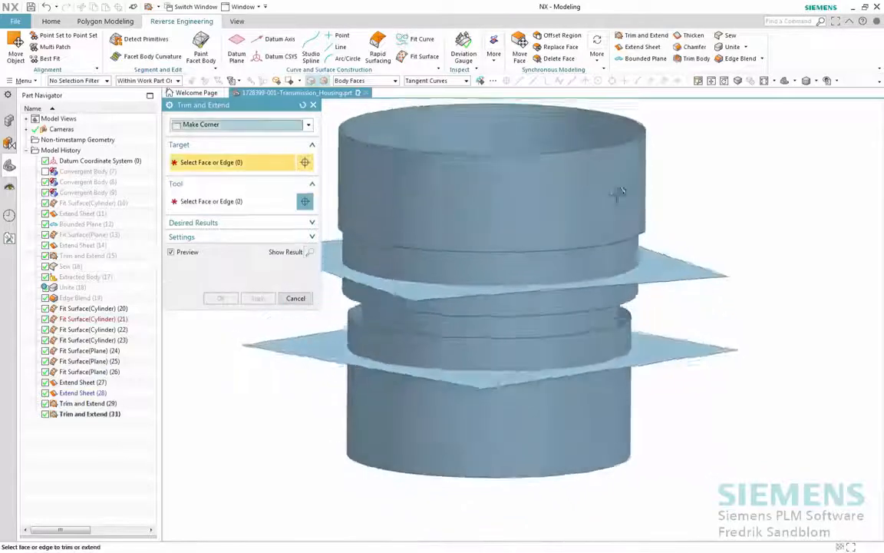
middle_click(690, 238)
click(665, 257)
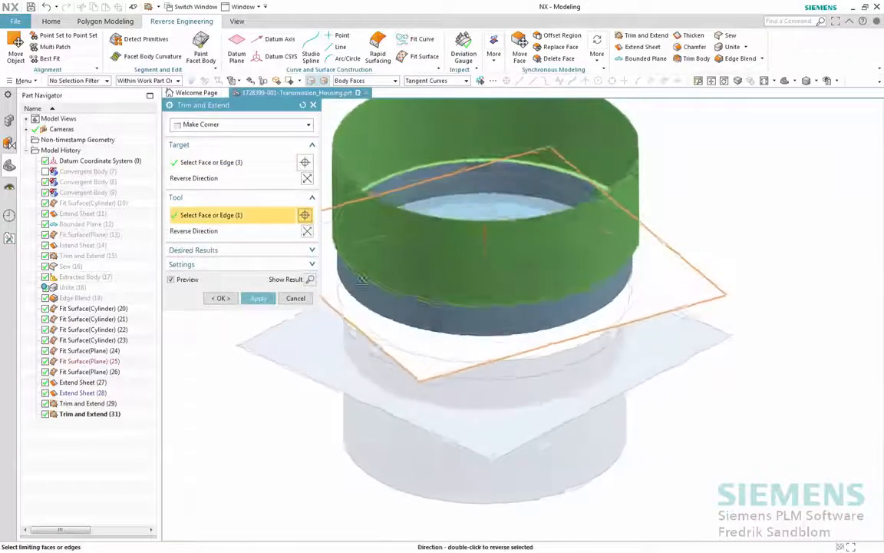
click(257, 298)
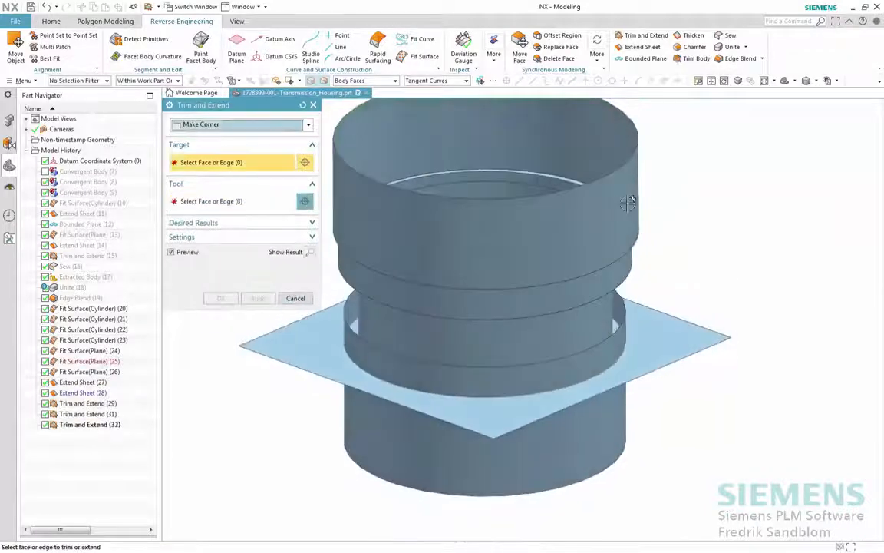
- Make a Trim and Extend corner between the stepped upper body and the narrow third cylinder sheet
click(637, 211)
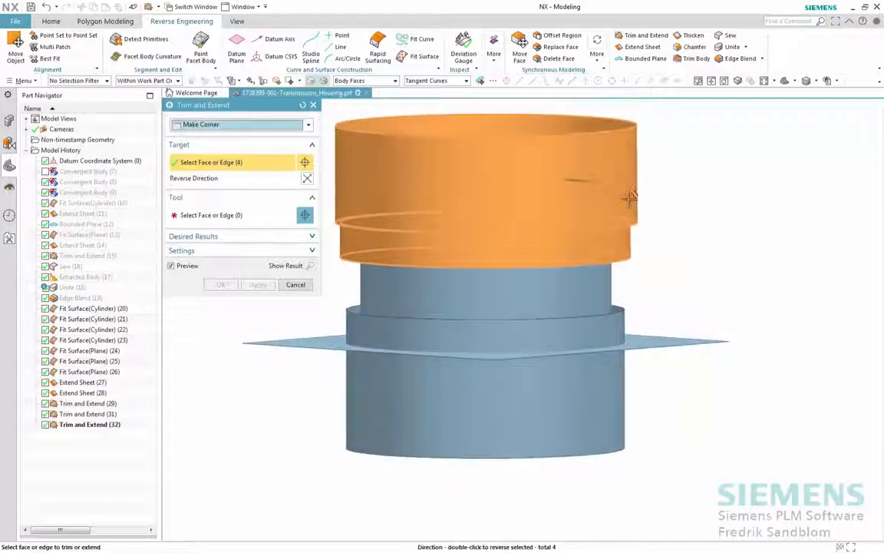
middle_click(642, 230)
click(645, 256)
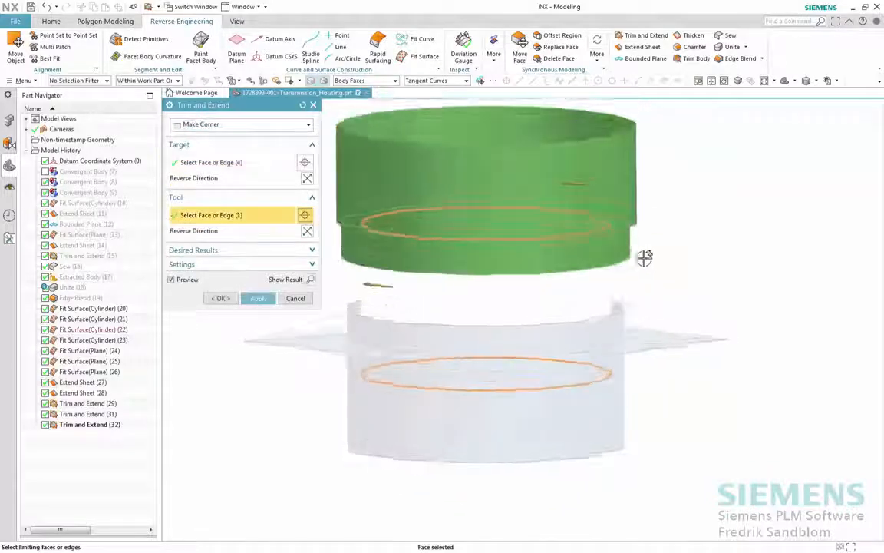
middle_drag(644, 257, 639, 255)
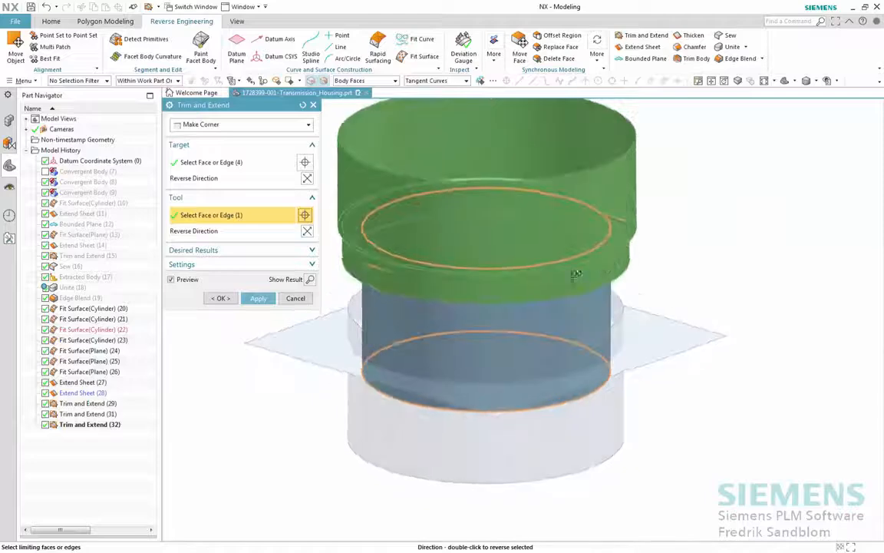
click(260, 300)
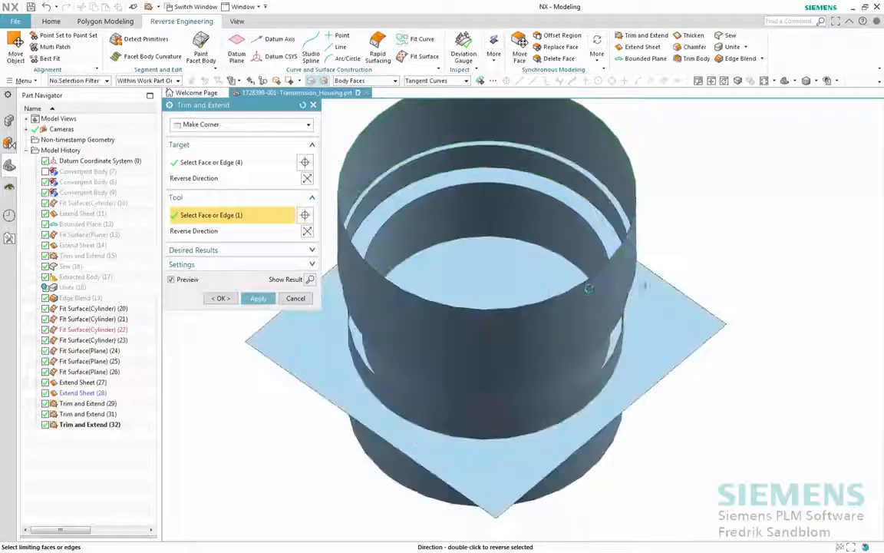
- Make a Trim and Extend corner between the stepped body and the lowest plane sheet
middle_drag(706, 308, 684, 196)
click(610, 196)
middle_click(679, 204)
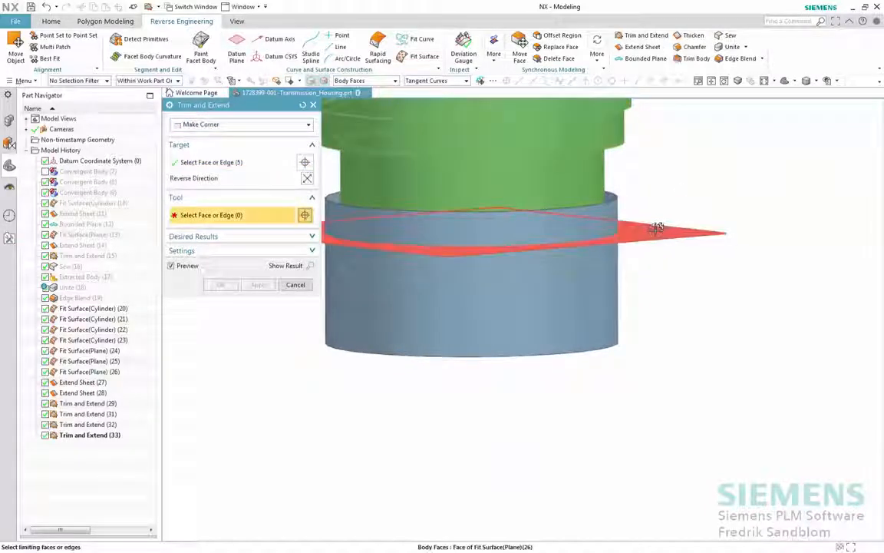
click(721, 230)
middle_drag(587, 228, 557, 125)
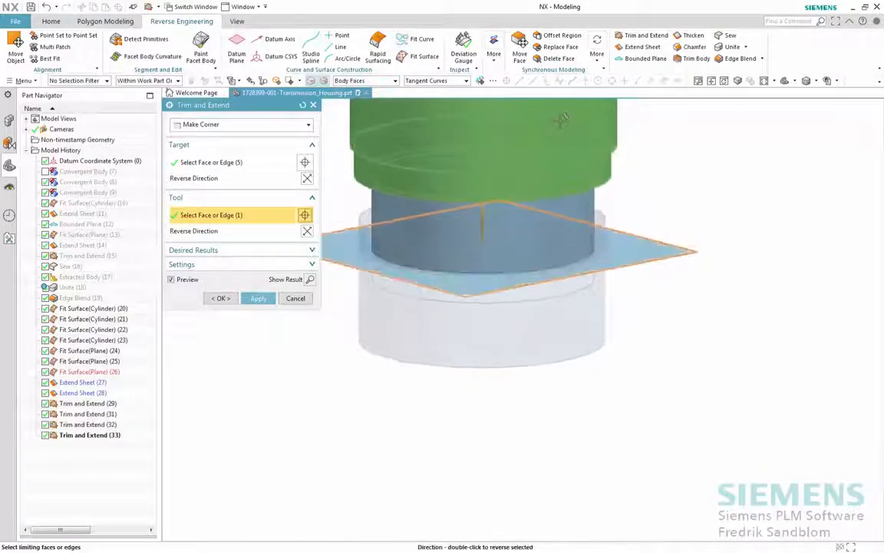
click(259, 299)
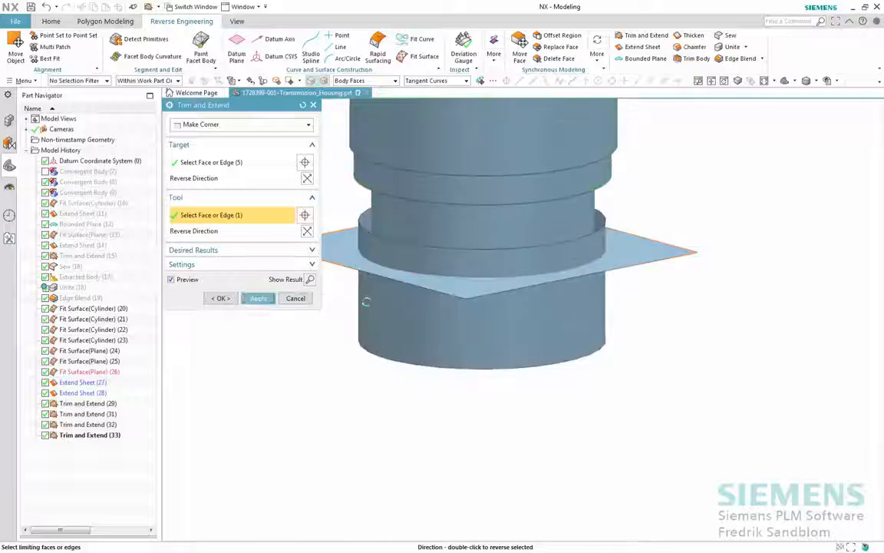
- Make a Trim and Extend corner between the stepped body and the bottom cylinder sheet, reversing the target and tool directions
click(566, 212)
middle_click(634, 222)
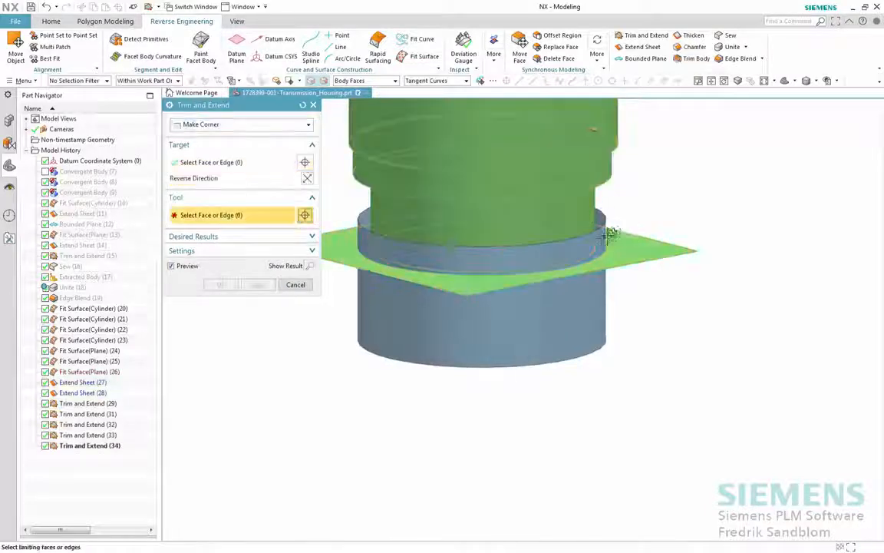
click(631, 246)
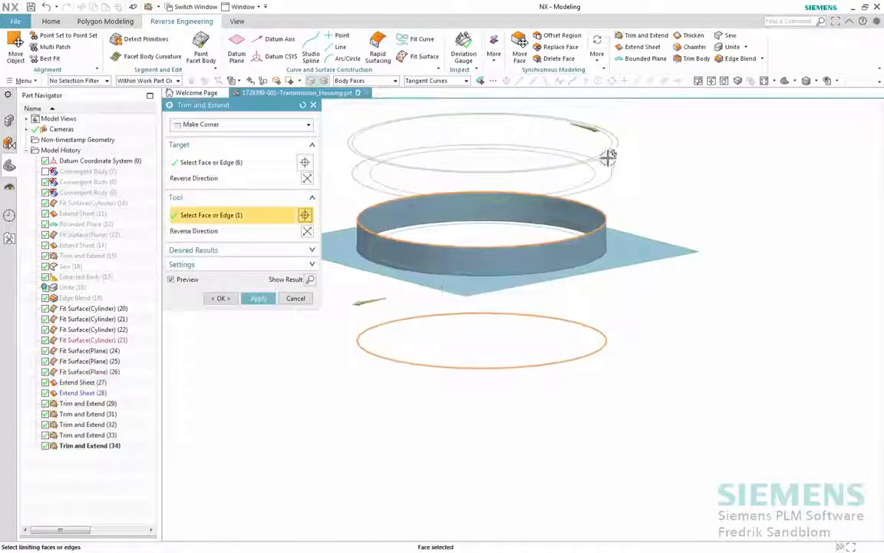
double_click(595, 133)
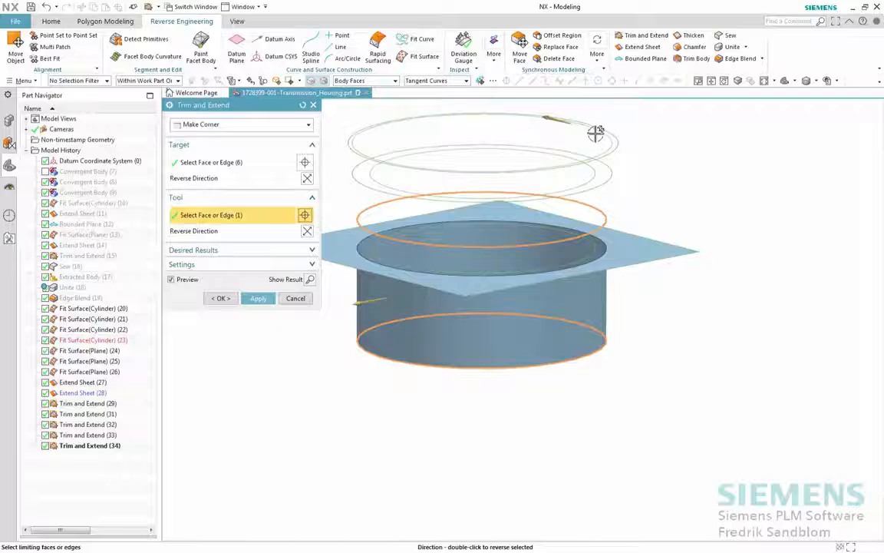
double_click(370, 300)
click(222, 298)
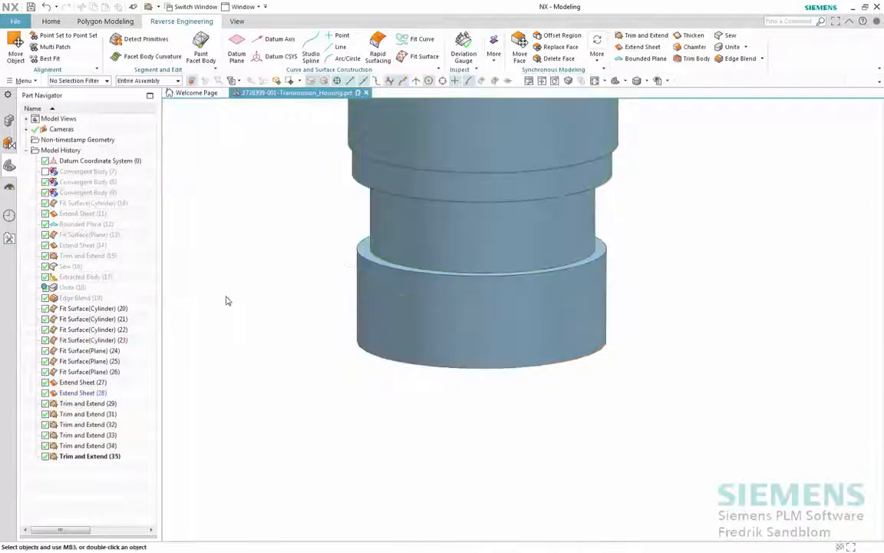
- Show Convergent Body (9) to compare the mesh with the stepped surface body, and hide it again
middle_drag(227, 300, 357, 255)
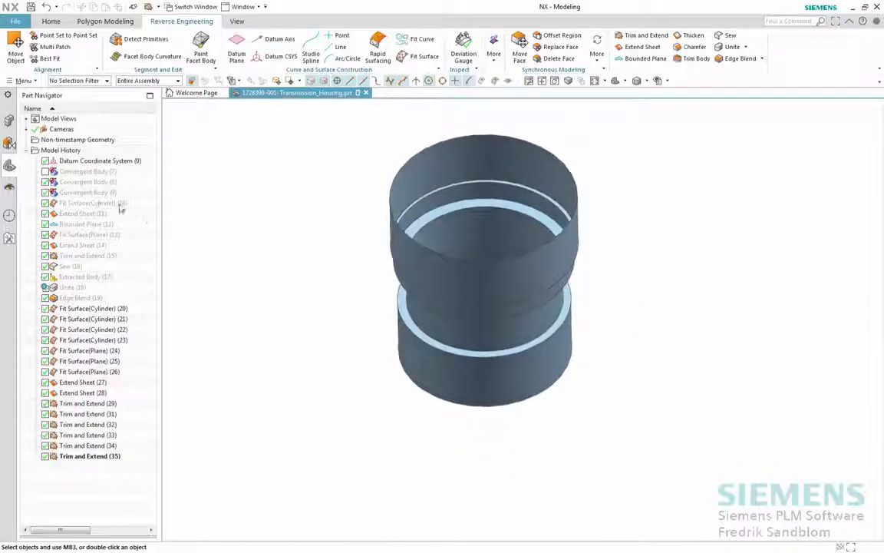
right_click(90, 196)
click(102, 199)
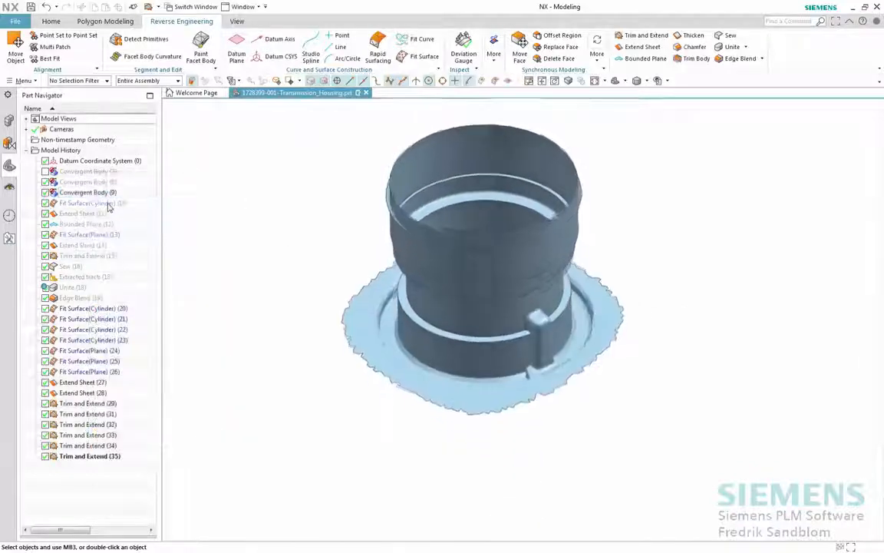
click(99, 193)
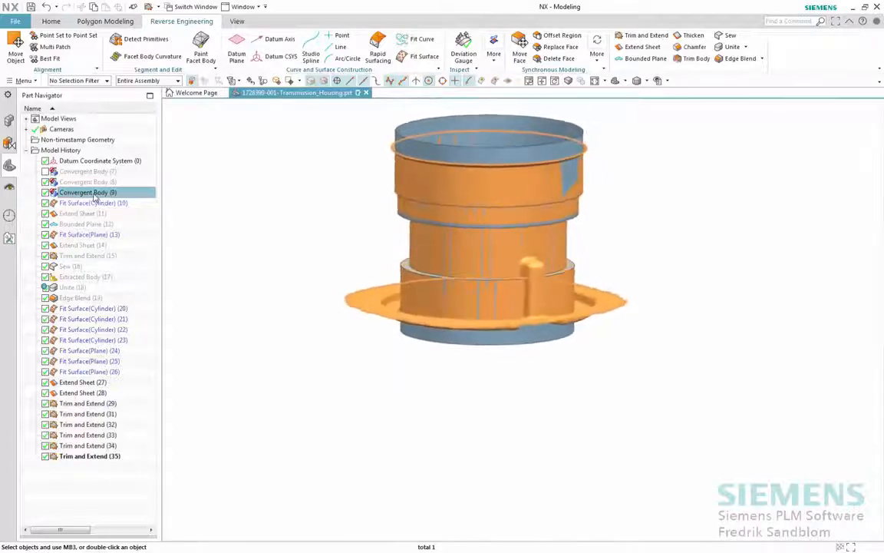
right_click(101, 195)
click(107, 204)
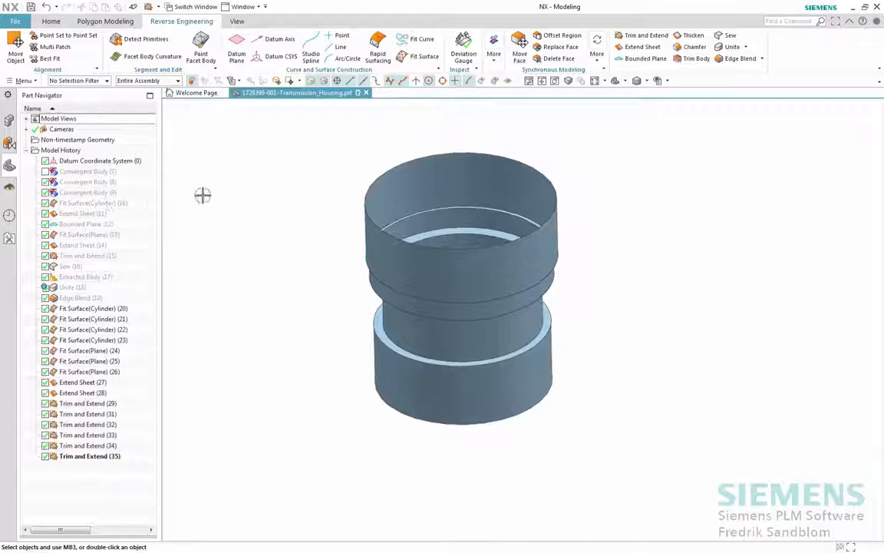
- Use Make Coaxial to align the four cylinder faces one by one with the datum coordinate system's Y axis
click(598, 60)
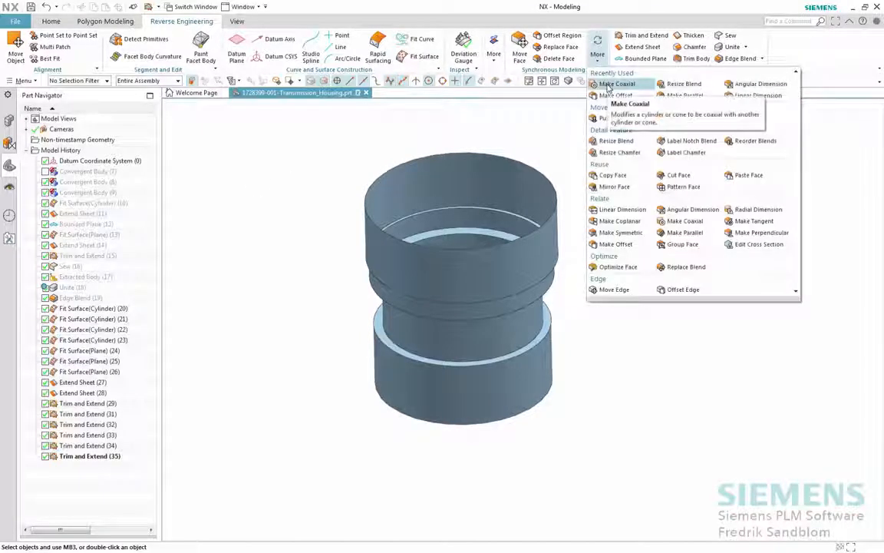
click(610, 85)
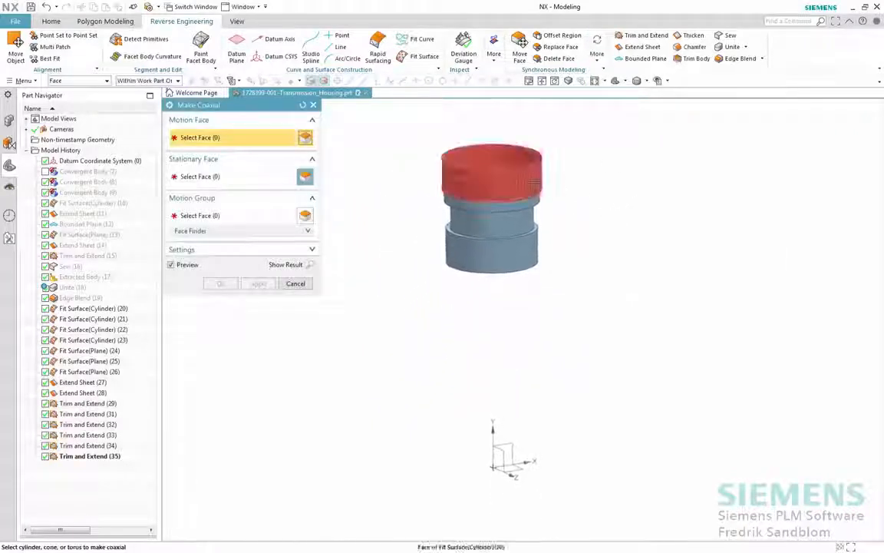
click(534, 183)
click(497, 433)
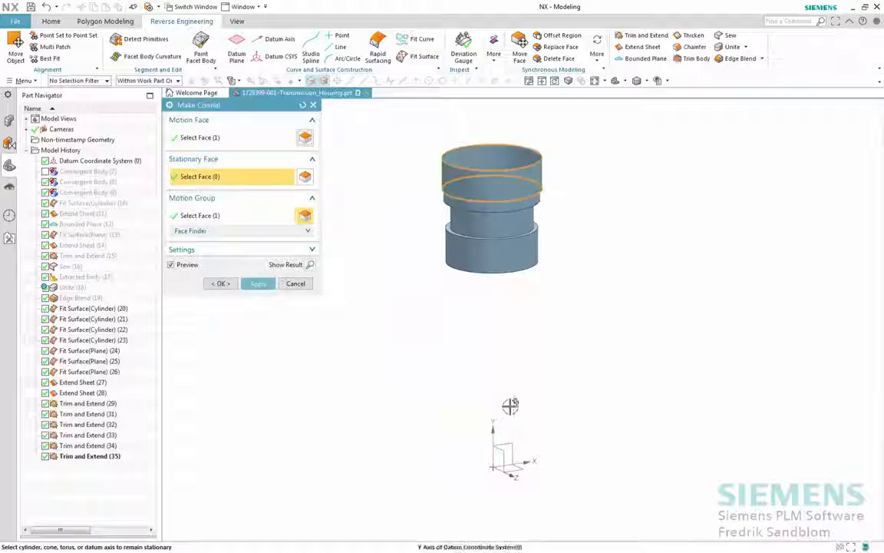
click(258, 283)
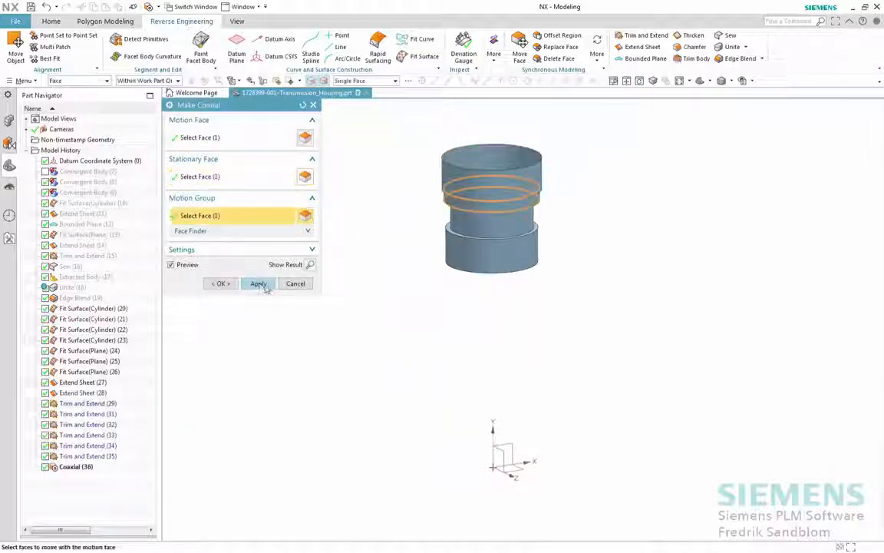
click(270, 283)
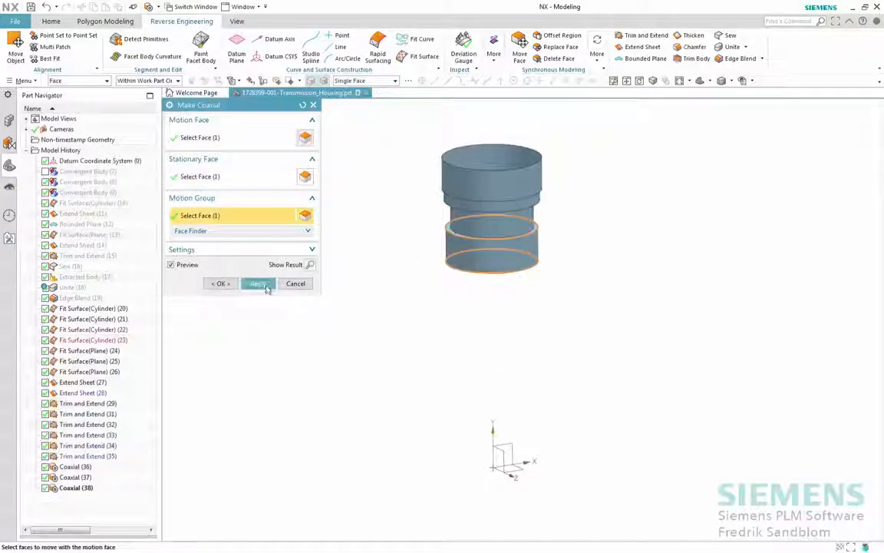
- Apply the coaxial alignment of the bottom cylinder face and end the Make Coaxial command
click(267, 288)
click(293, 284)
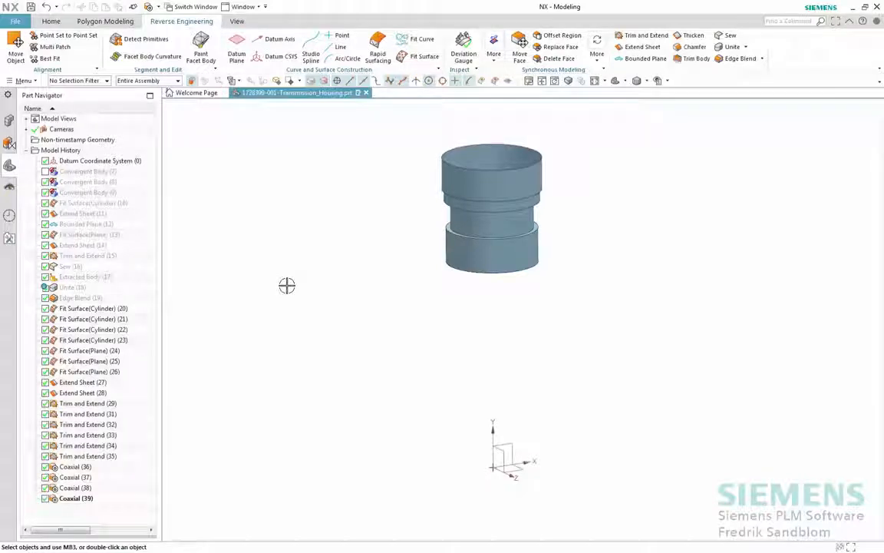
- Suppress the four Coaxial features, Coaxial (36) through Coaxial (39)
click(89, 468)
shift+click(88, 499)
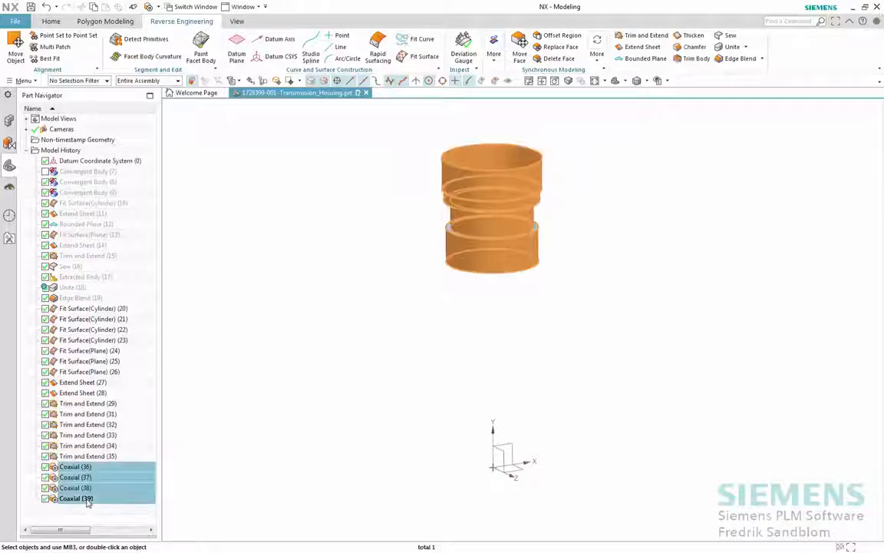
click(46, 467)
scroll(318, 332, up, 5)
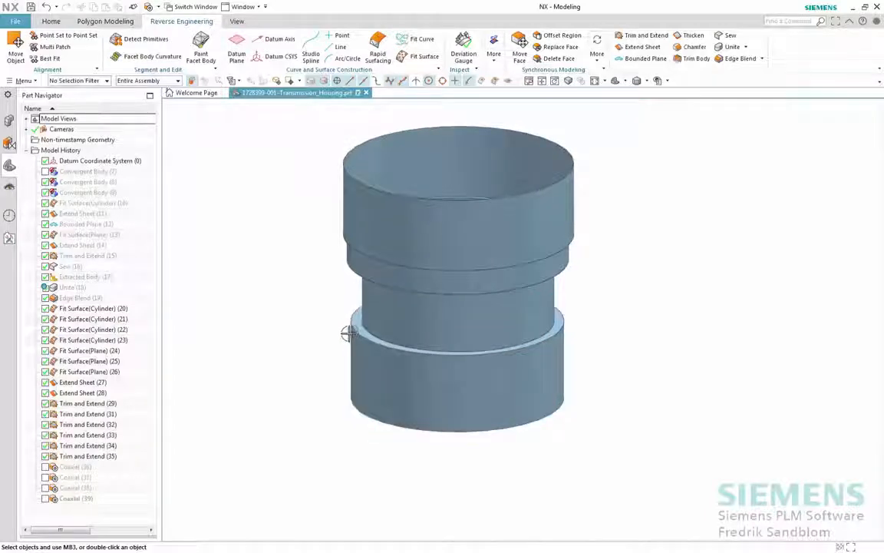
- List object information for the three step edges and the bottom circular edge of the unaligned bore, filtering the selection to edges
key(ctrl+i)
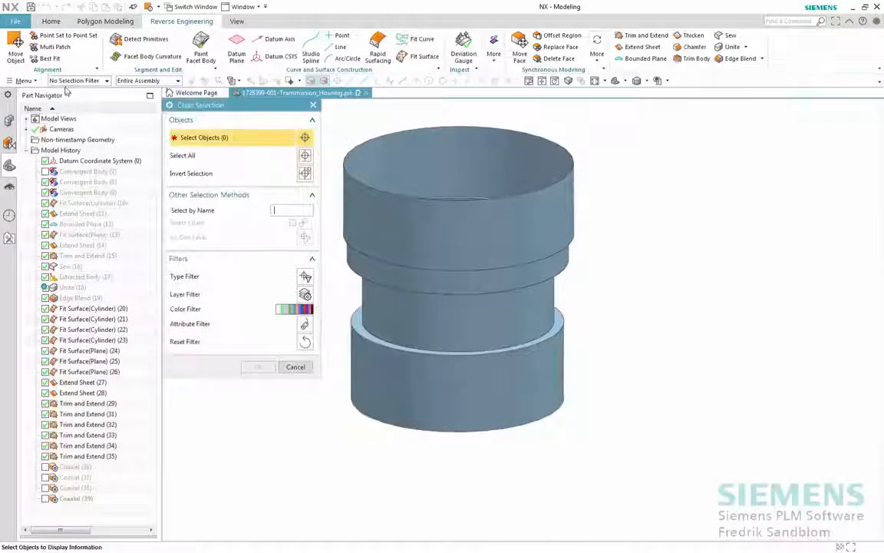
click(63, 80)
click(74, 131)
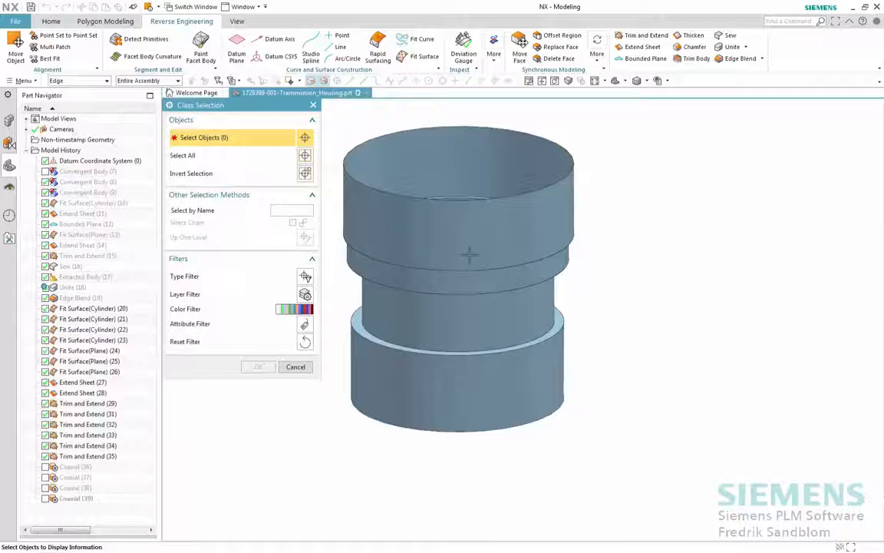
click(509, 263)
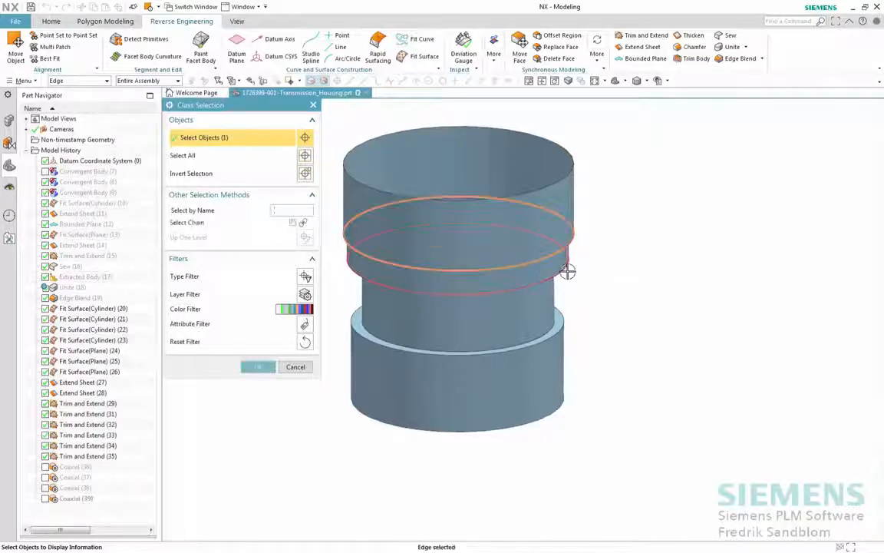
click(567, 271)
click(543, 324)
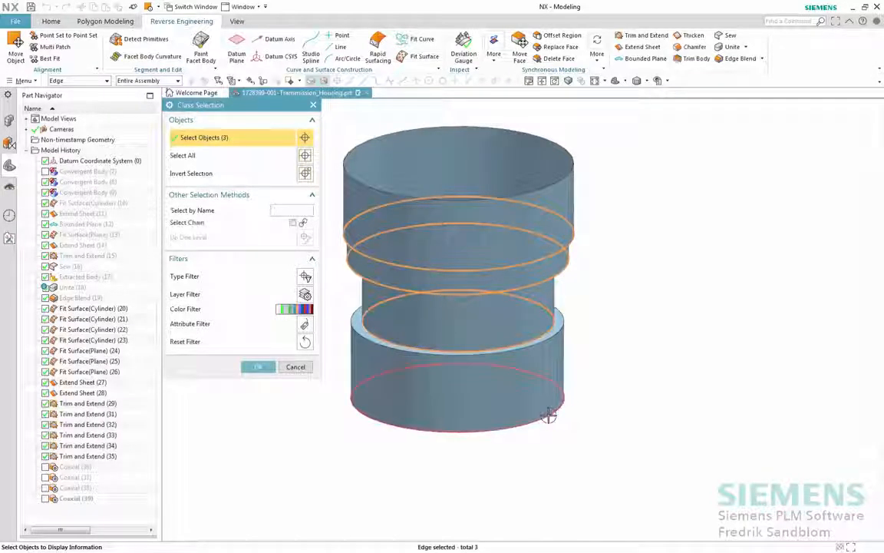
click(550, 415)
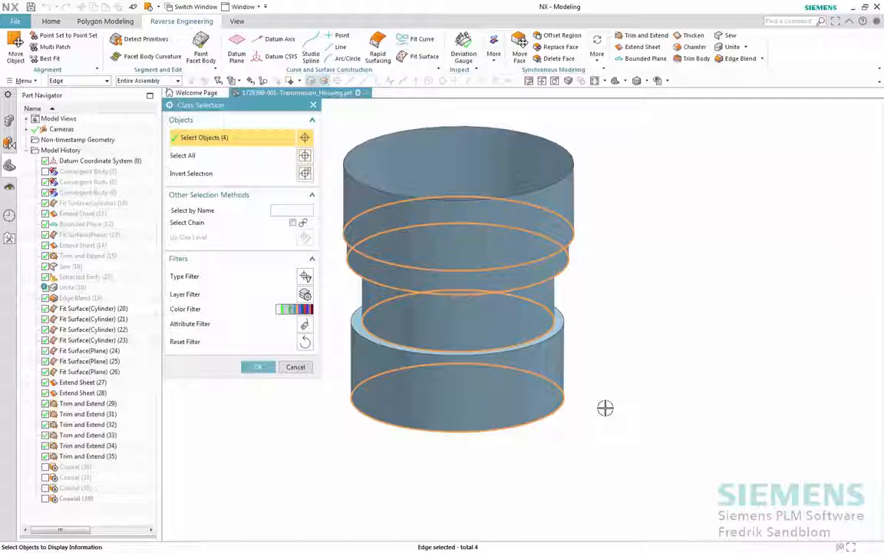
click(259, 367)
- Examine the center coordinates of all four unaligned edges in the information listing, then close it
scroll(283, 373, down, 3)
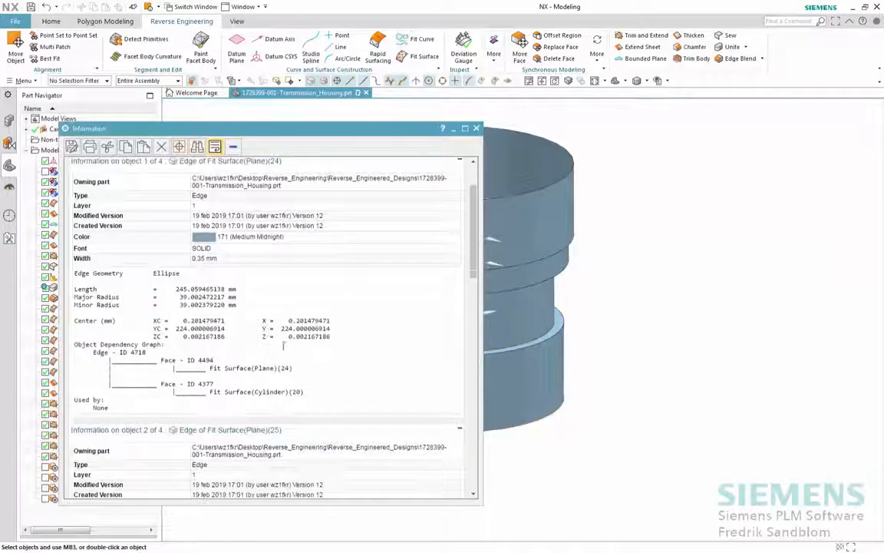
drag(343, 321, 238, 350)
scroll(349, 325, down, 5)
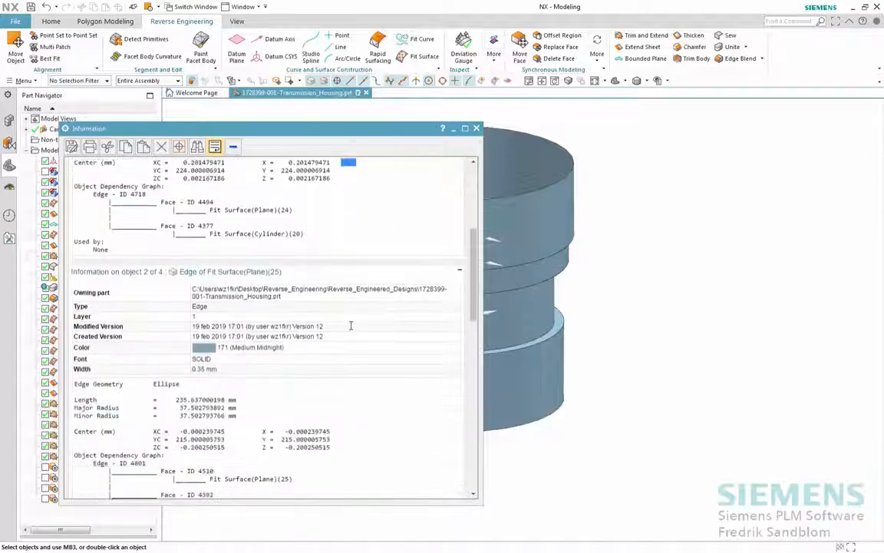
scroll(348, 332, down, 4)
drag(341, 304, 172, 305)
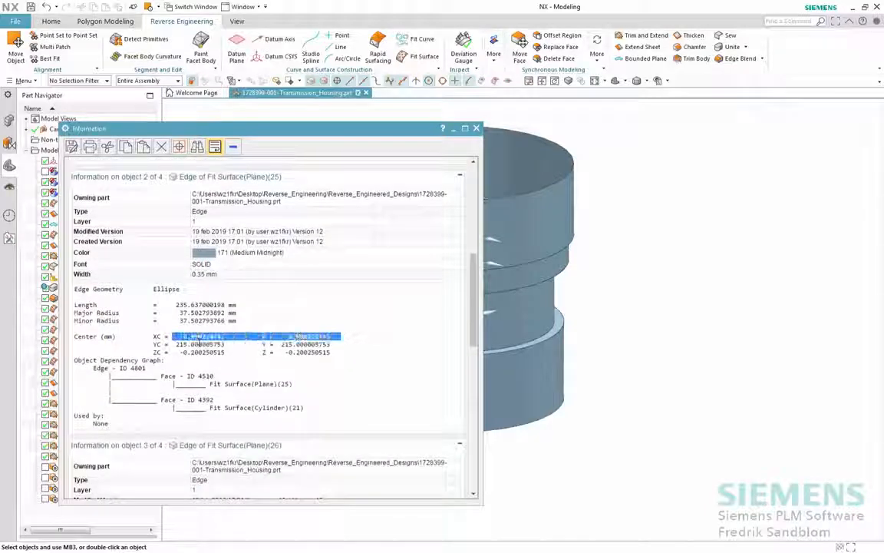
scroll(261, 350, down, 2)
scroll(261, 350, down, 4)
drag(340, 383, 202, 384)
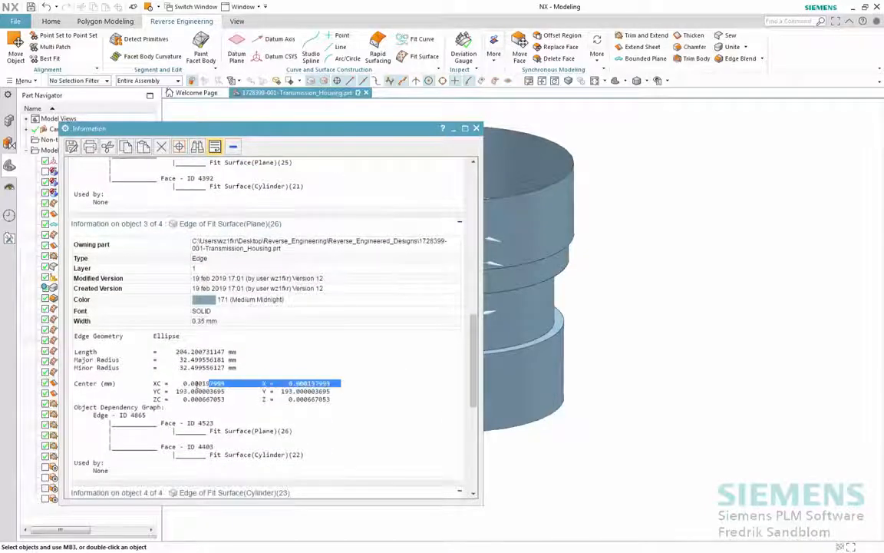
scroll(262, 368, down, 4)
scroll(262, 369, down, 5)
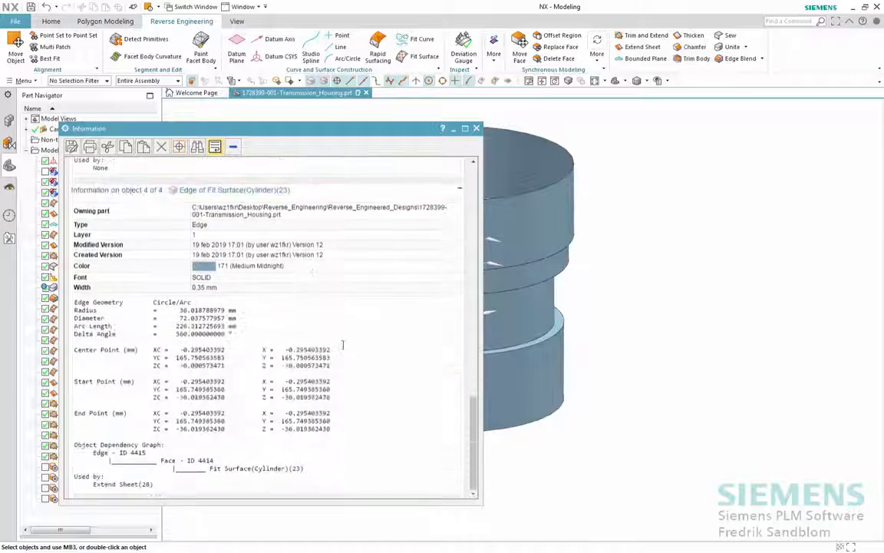
drag(340, 350, 164, 349)
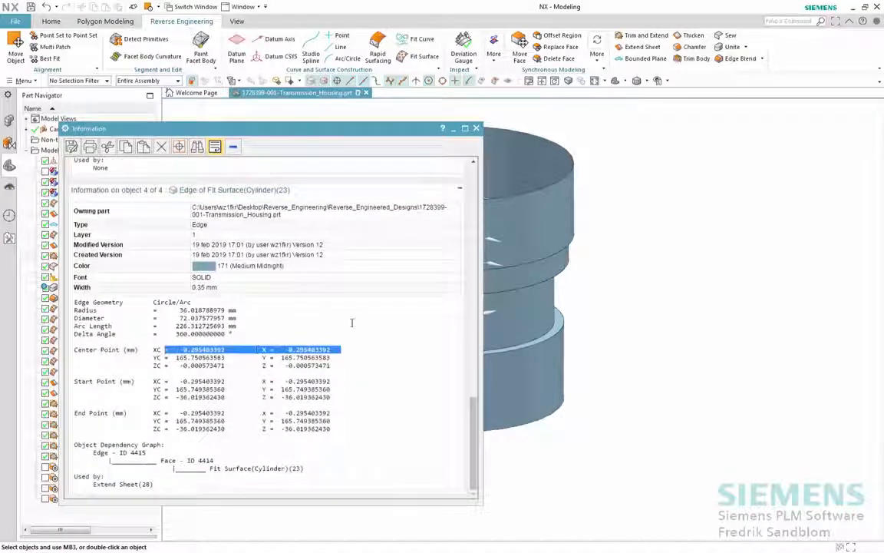
click(477, 129)
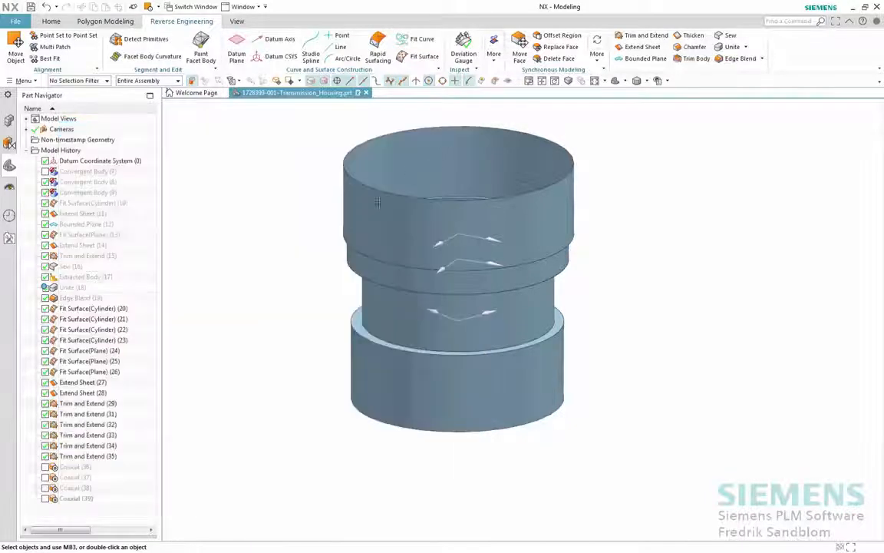
- Unsuppress the four Coaxial features, Coaxial (36) through Coaxial (39)
click(73, 467)
shift+click(53, 499)
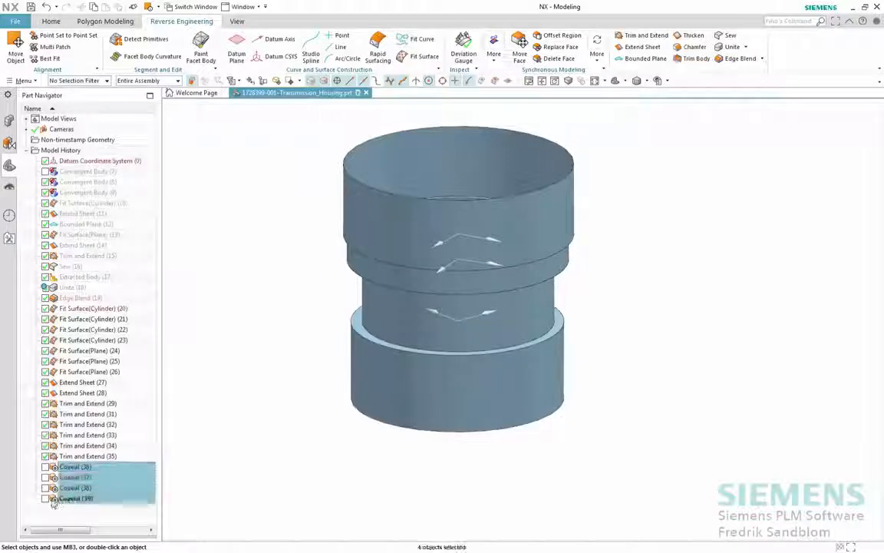
click(46, 499)
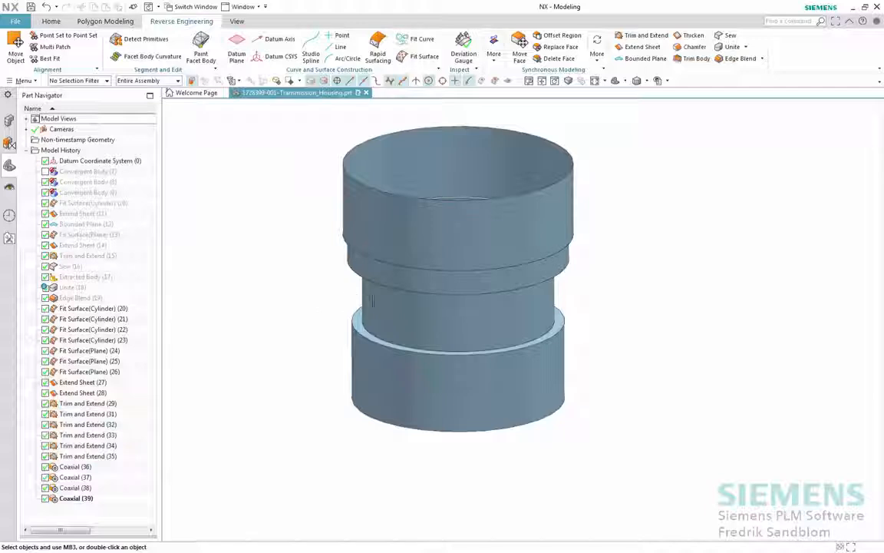
- List object information for the same four circular edges of the coaxially aligned bore, filtering the selection to edges
key(ctrl+i)
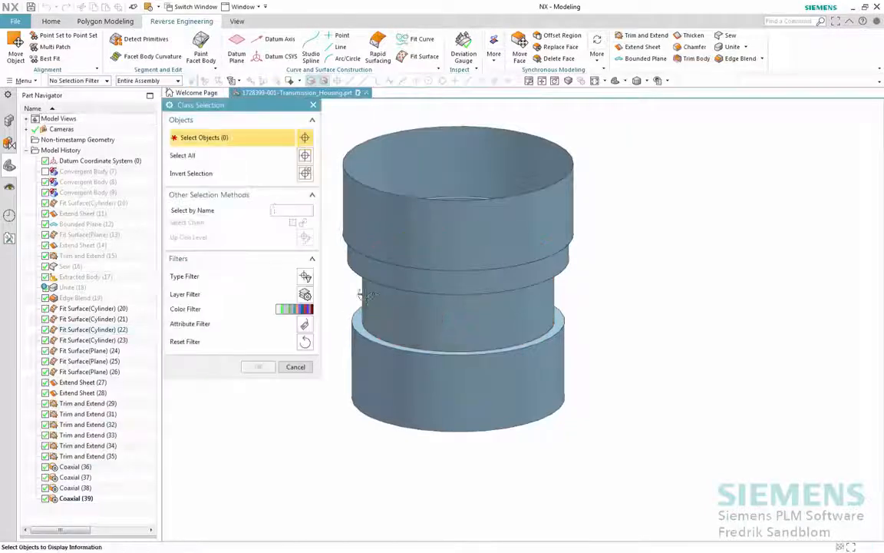
click(80, 81)
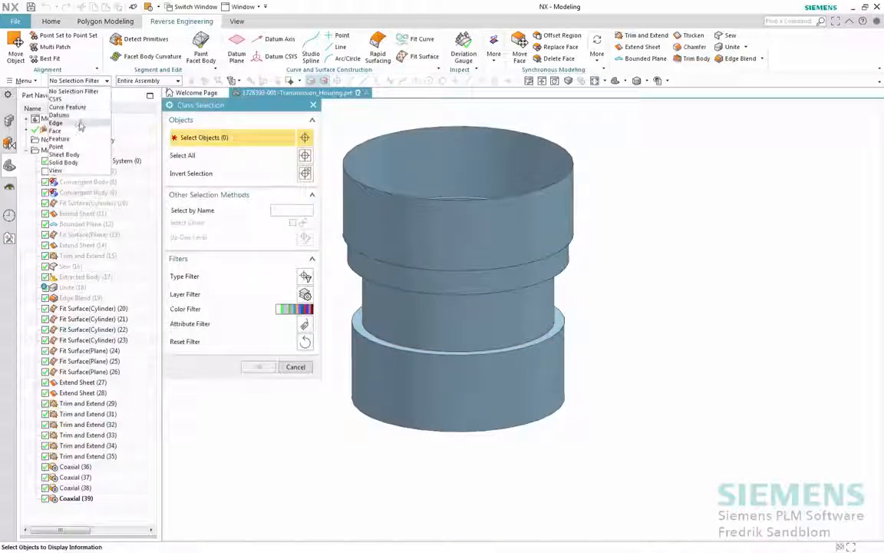
click(58, 126)
click(575, 236)
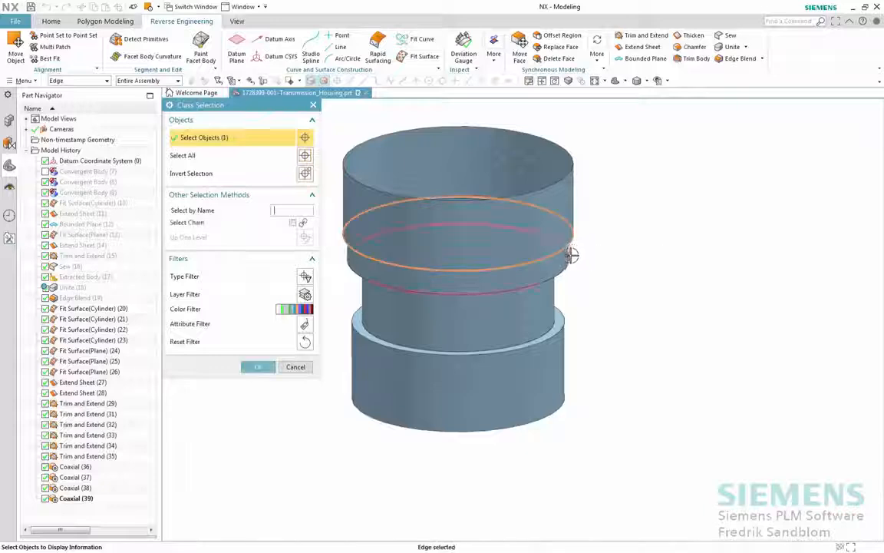
click(558, 287)
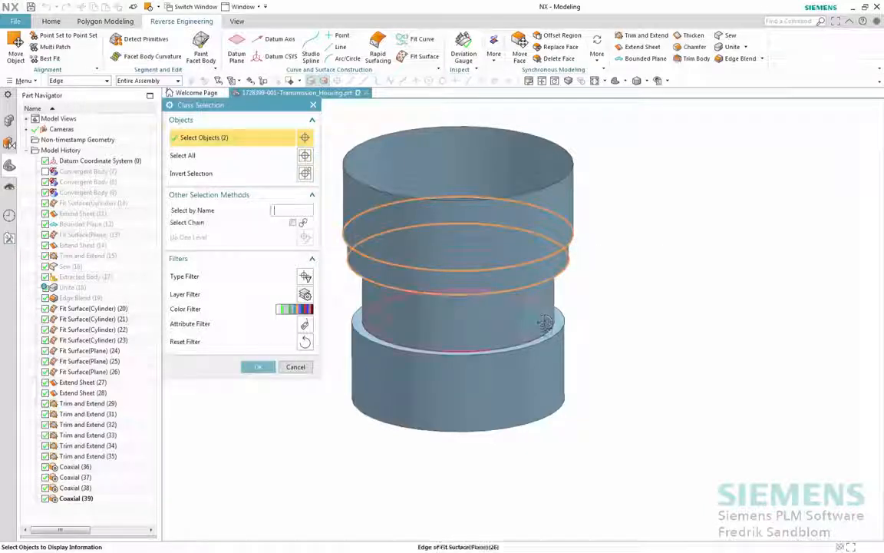
click(546, 323)
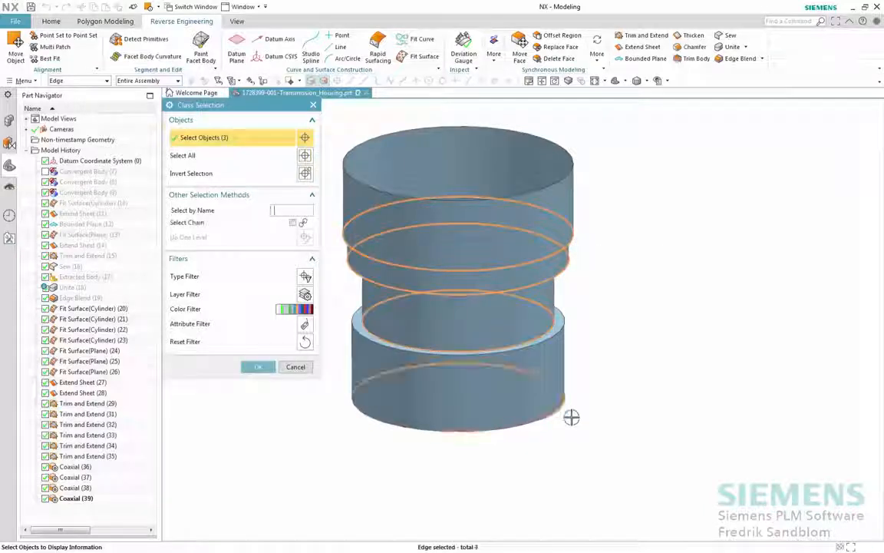
click(258, 367)
- Examine the center point coordinates of the aligned edges in the information listing, then close it
drag(328, 384, 179, 384)
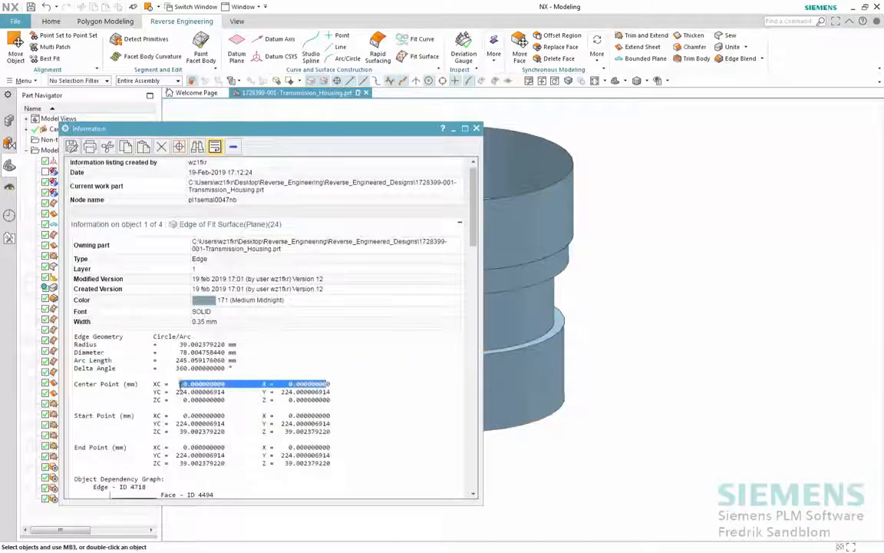
scroll(293, 398, down, 6)
scroll(293, 397, down, 5)
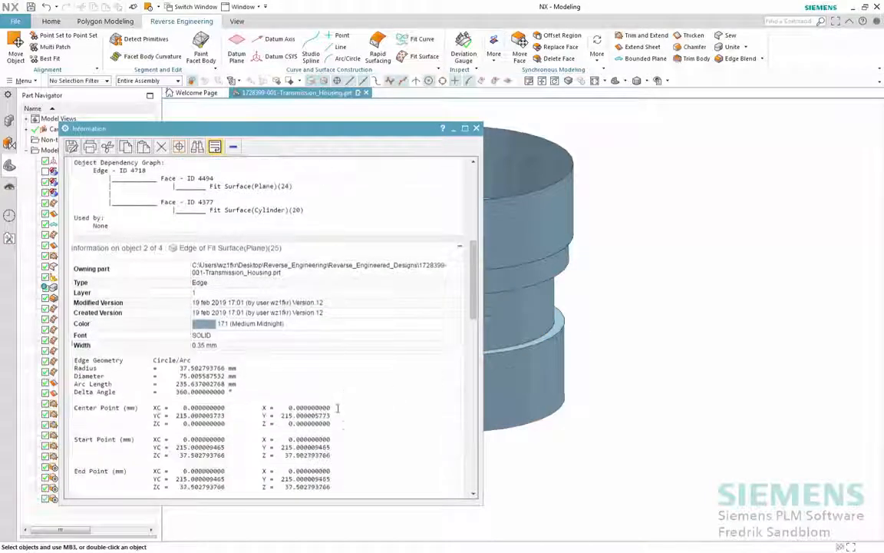
drag(335, 366, 186, 365)
scroll(200, 405, down, 3)
scroll(201, 405, down, 6)
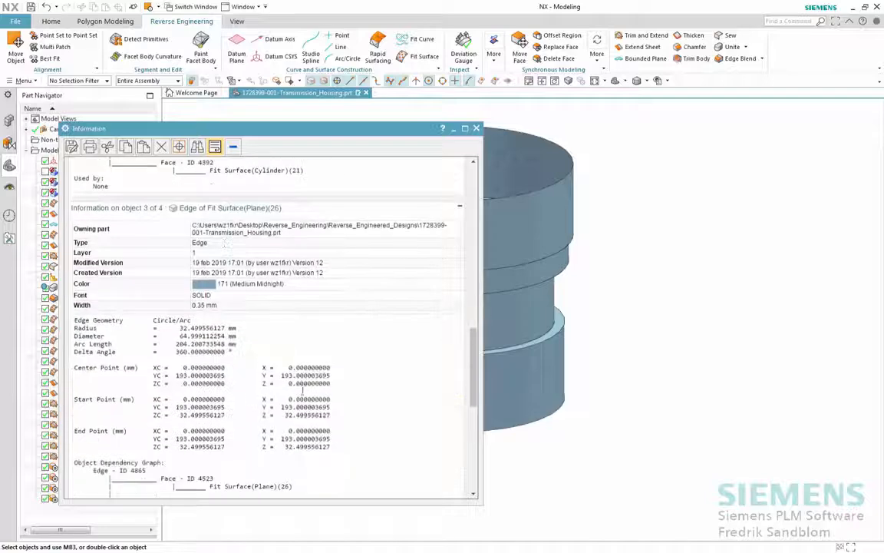
drag(338, 370, 166, 369)
scroll(277, 381, down, 12)
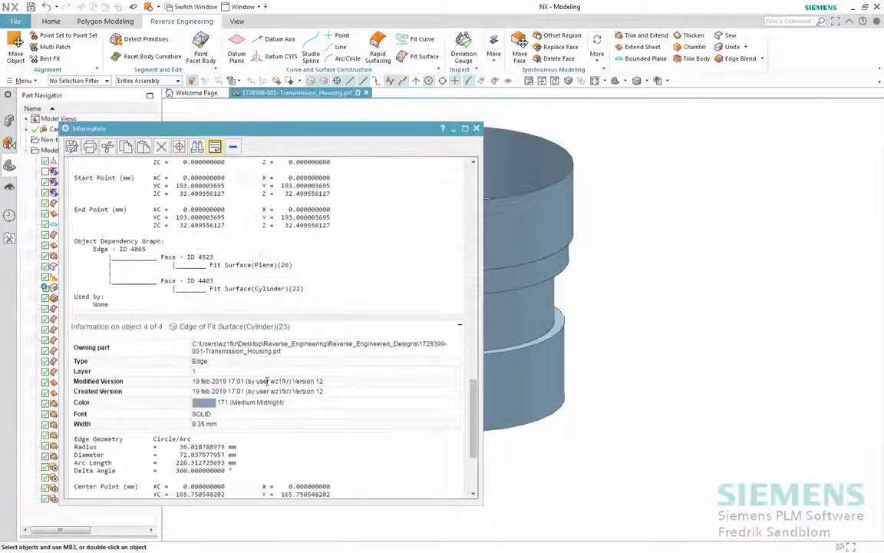
click(476, 128)
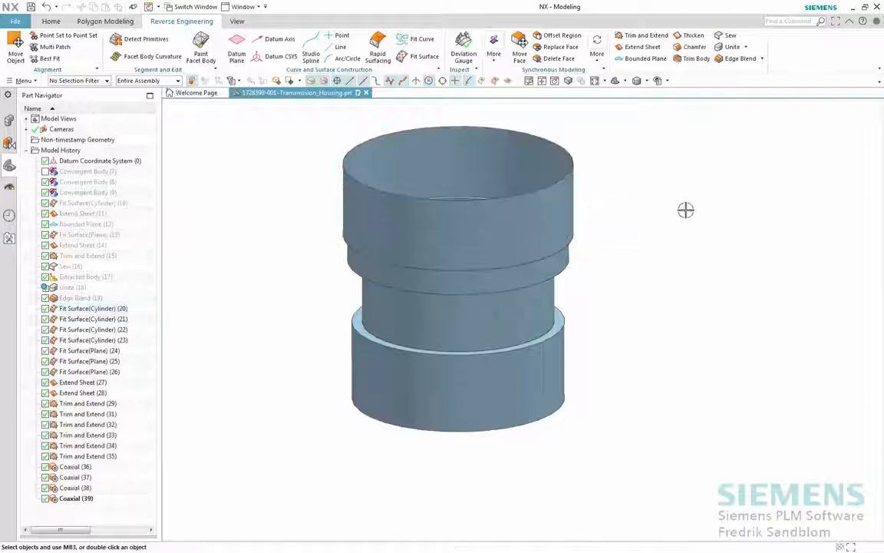
- Show Convergent Body (9) and switch the display to face analysis so the mesh's color-coded regions can be inspected
right_click(77, 192)
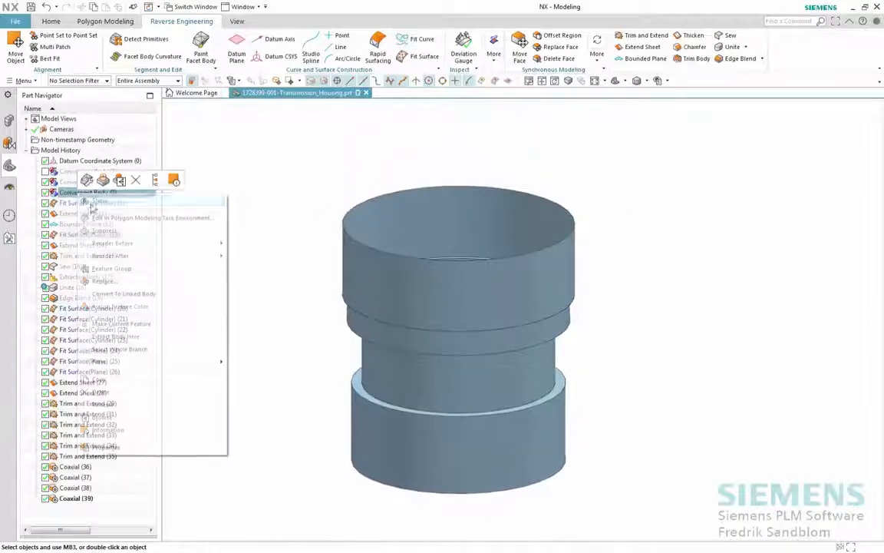
click(96, 200)
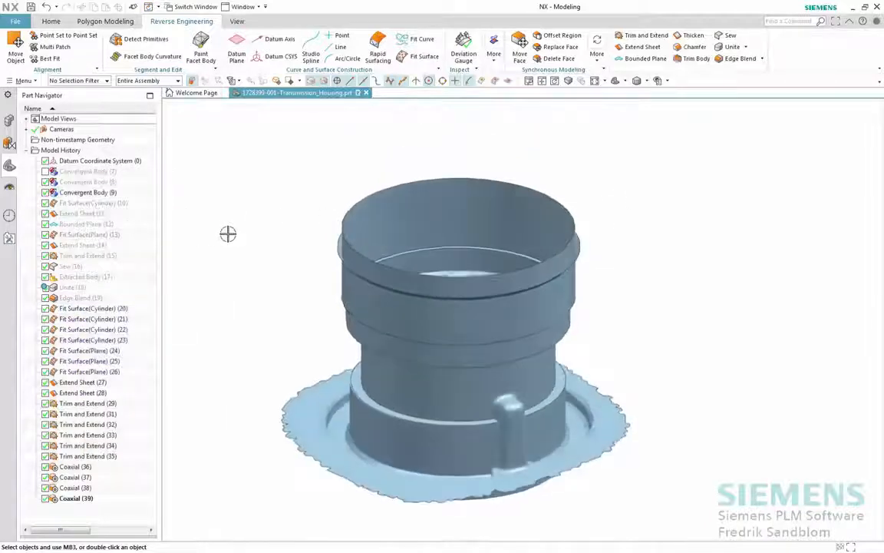
middle_drag(492, 253, 479, 219)
right_click(628, 189)
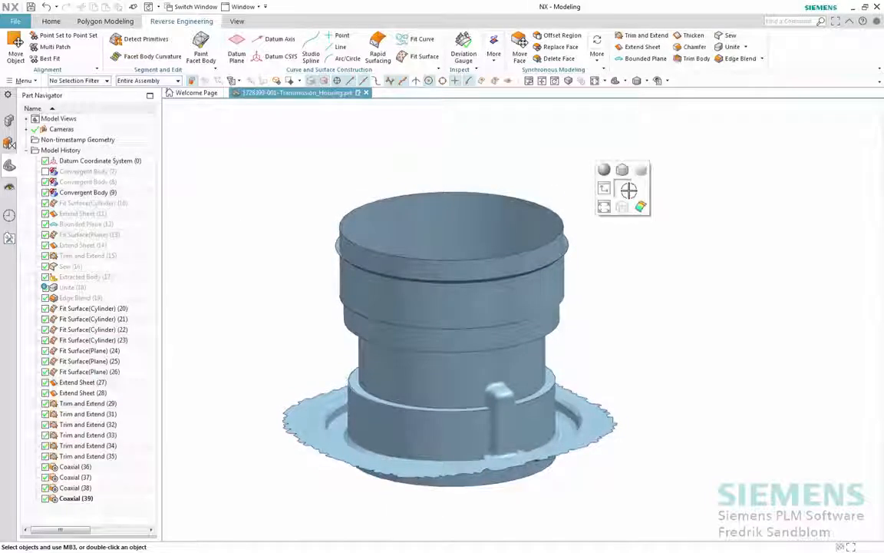
click(641, 206)
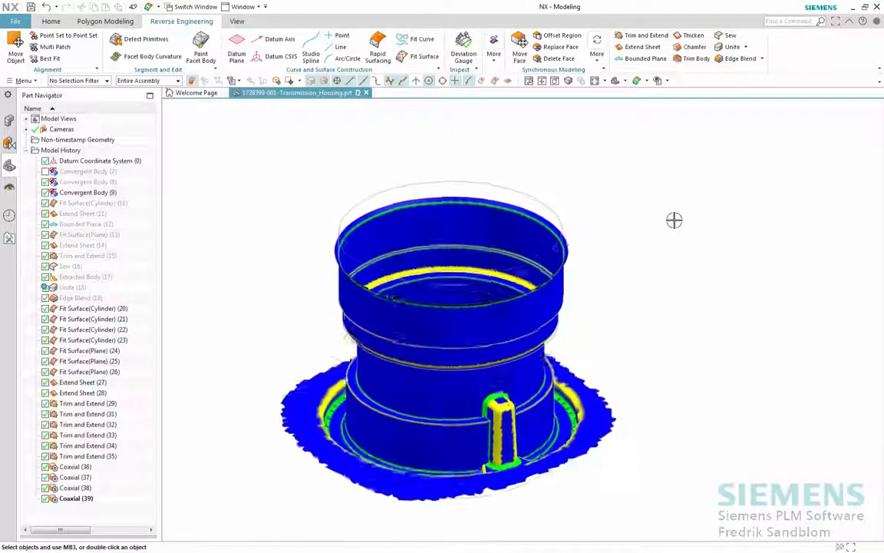
middle_drag(674, 221, 674, 220)
scroll(674, 221, up, 4)
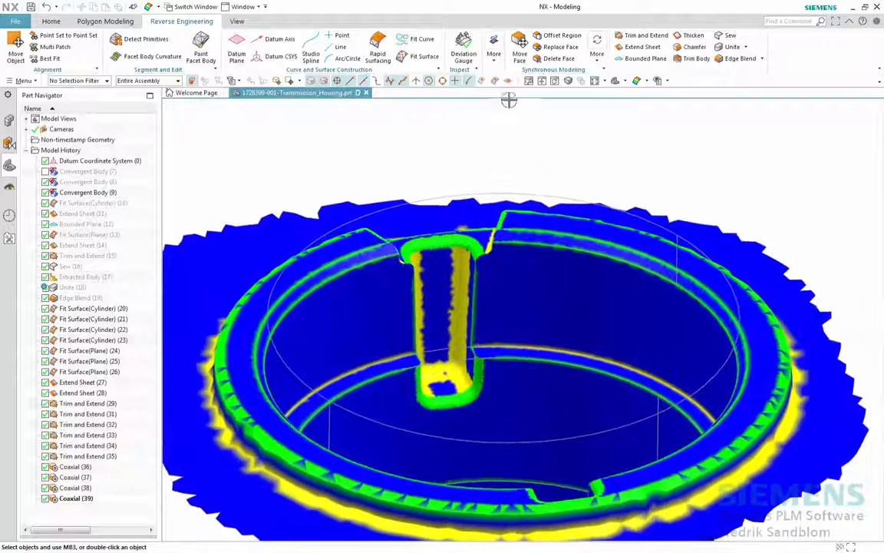
click(433, 61)
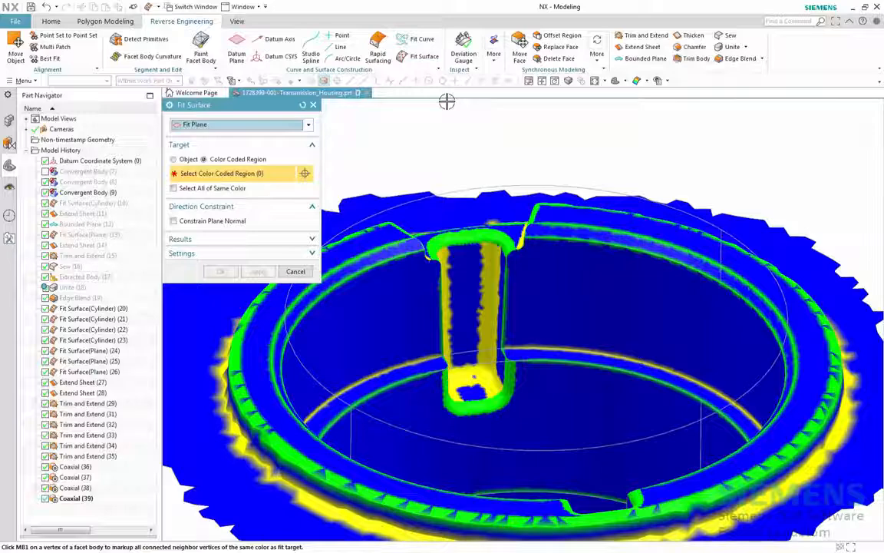
scroll(498, 249, up, 10)
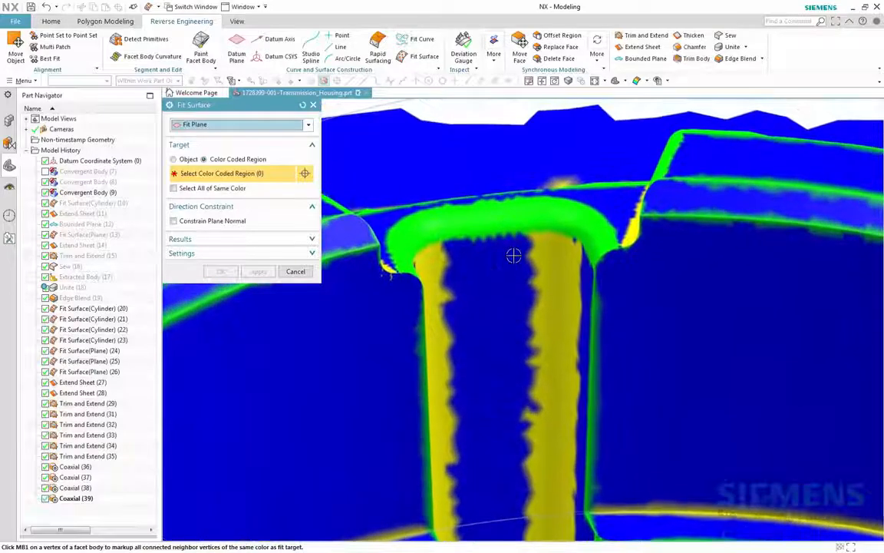
click(589, 219)
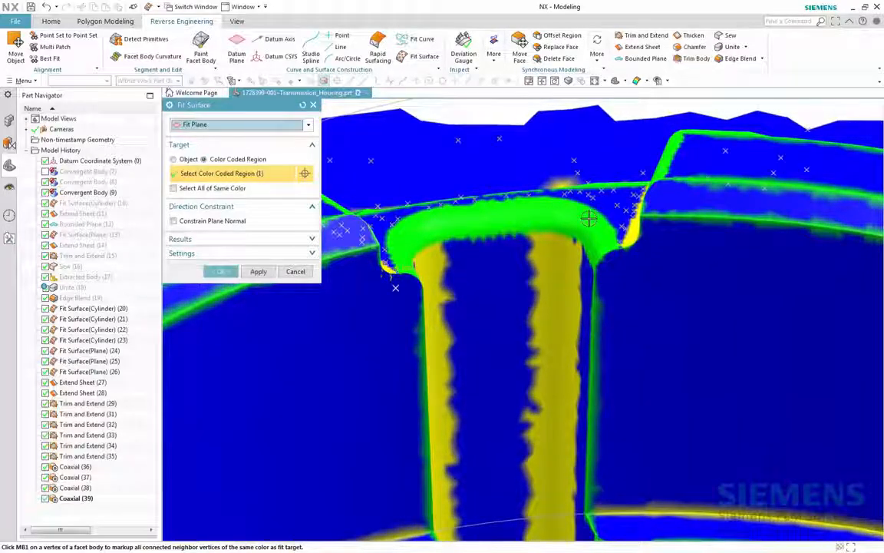
scroll(588, 219, down, 10)
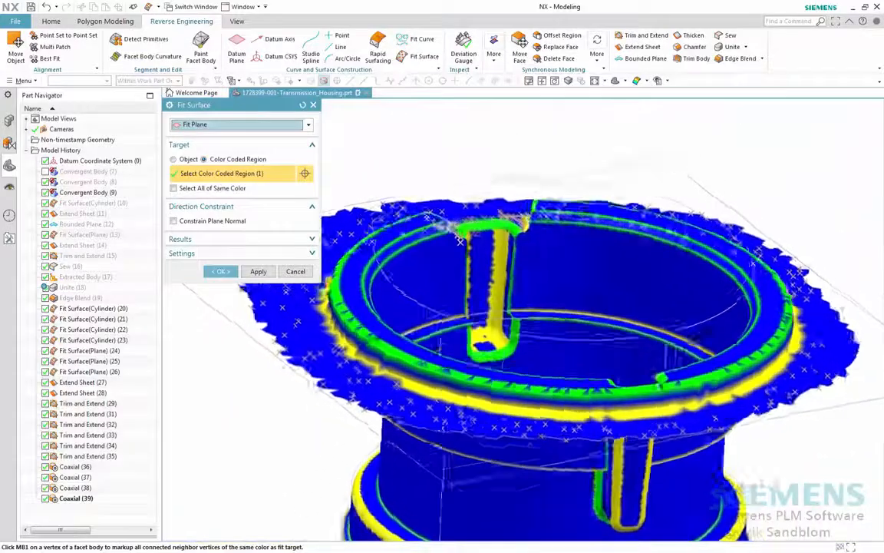
middle_drag(589, 219, 587, 220)
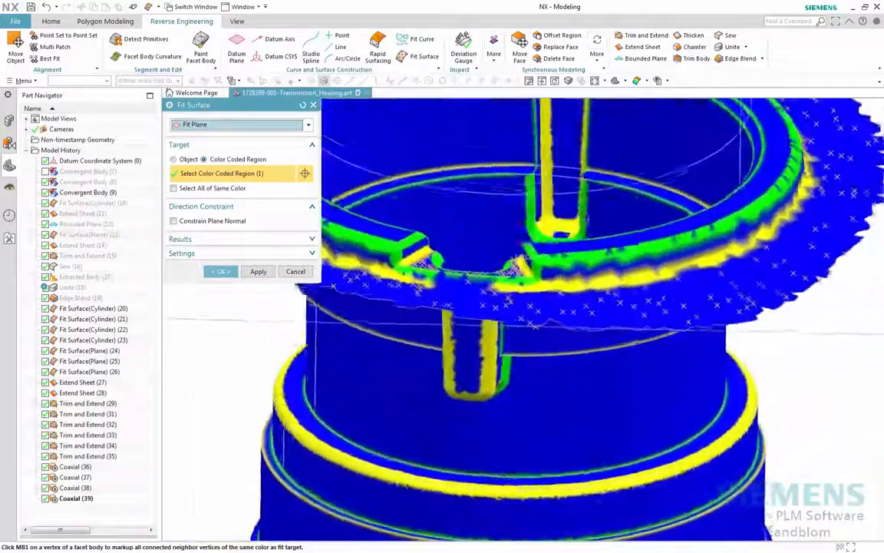
scroll(587, 221, up, 10)
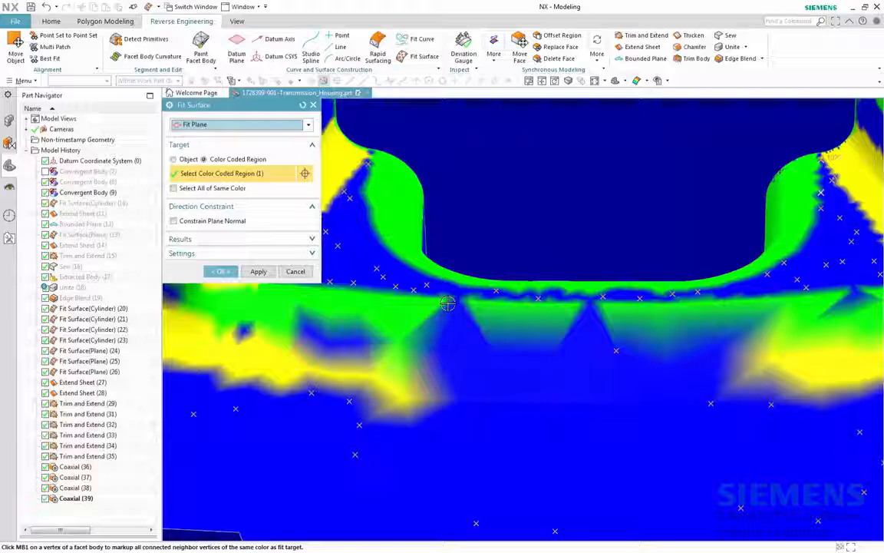
click(293, 271)
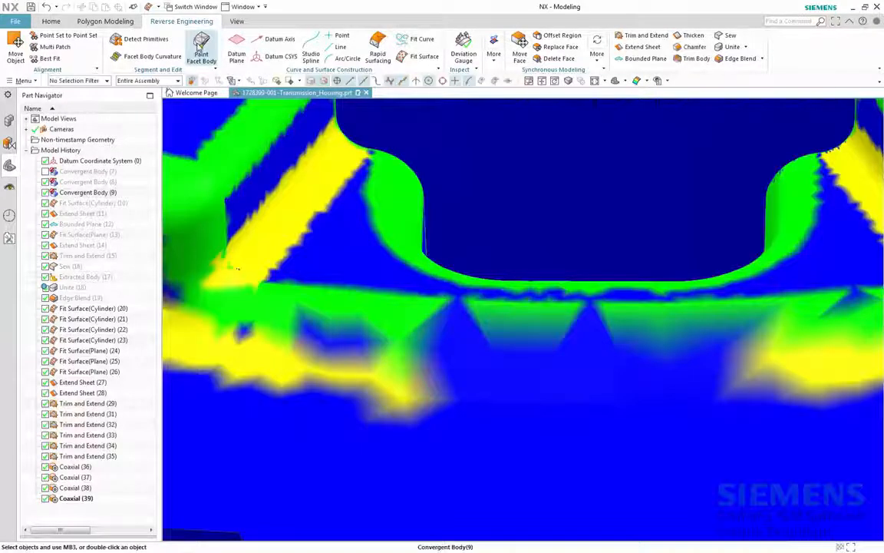
- Paint the facets separating the notch floor from the flange in the green inherited from a neighboring facet
click(201, 46)
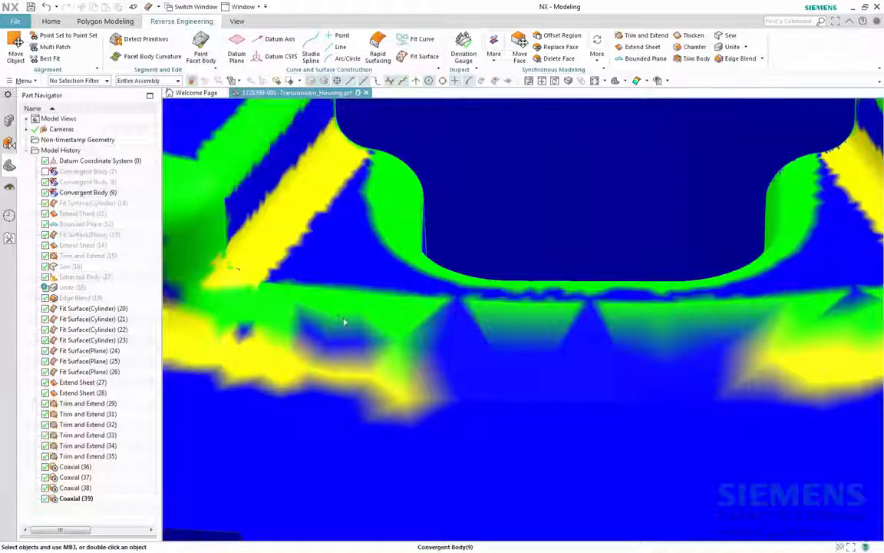
click(305, 188)
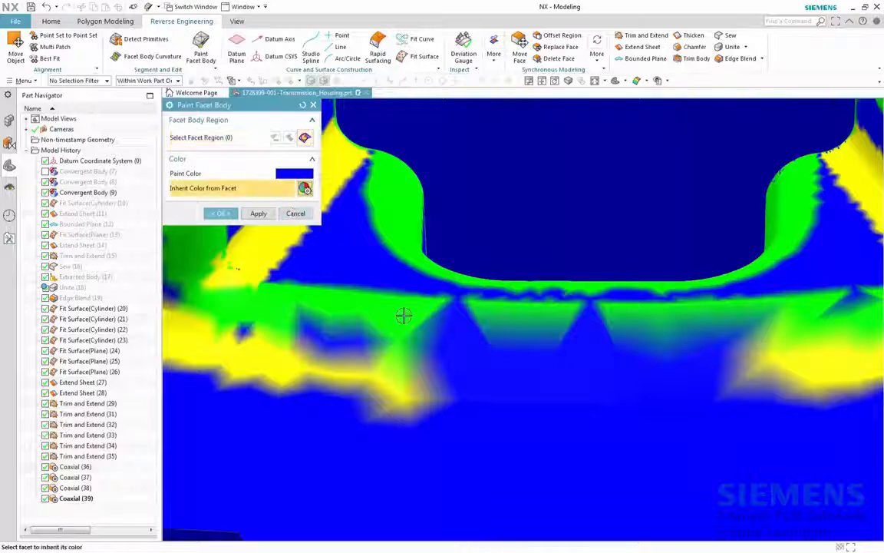
click(404, 315)
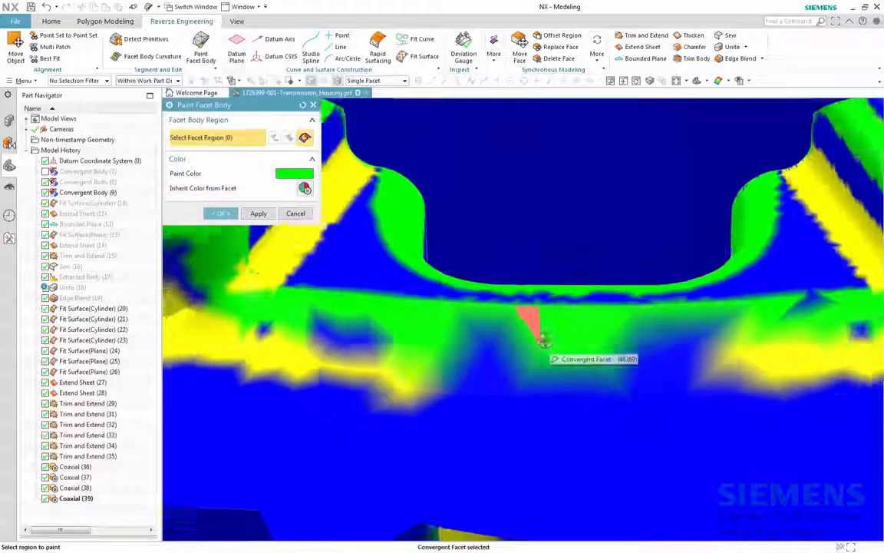
scroll(544, 340, down, 3)
click(221, 215)
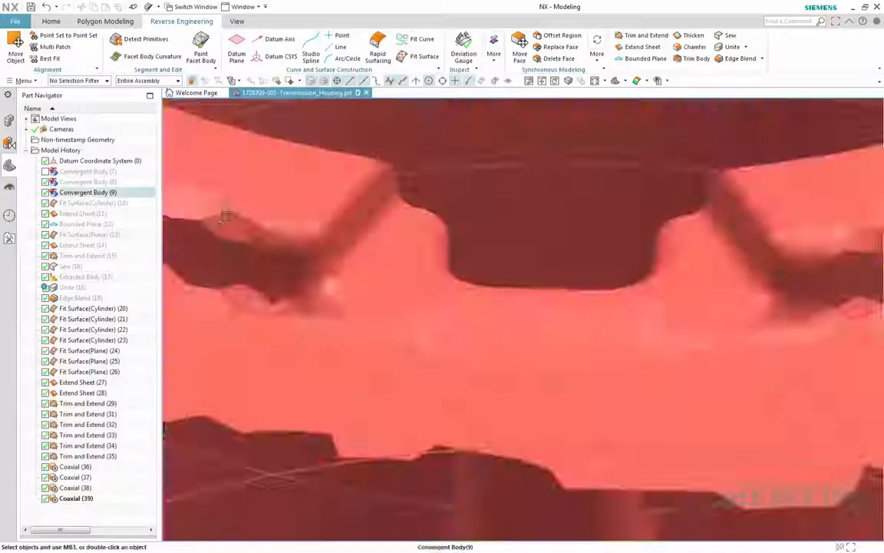
- Start a plane fit and select the color-coded regions of the rim notch's floor and its two slanted sides
click(421, 56)
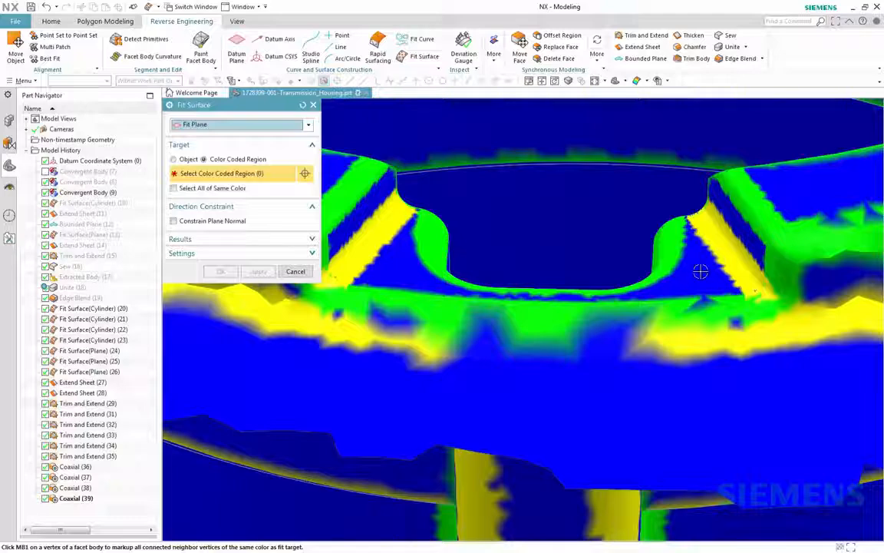
click(630, 245)
middle_drag(630, 245, 679, 265)
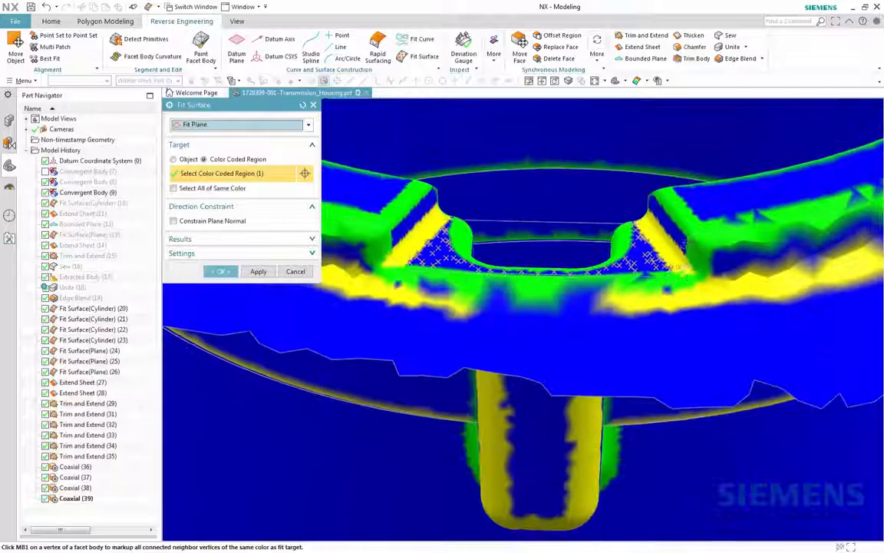
click(679, 238)
click(420, 212)
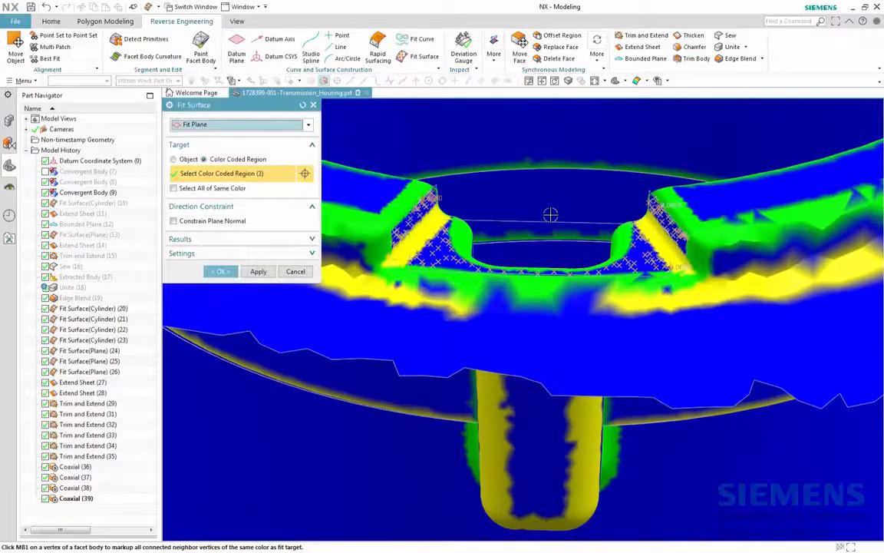
- Add the two side walls, back wall and floor of the slot below the notch to the plane fit
scroll(551, 214, down, 5)
middle_drag(550, 215, 606, 258)
scroll(606, 259, up, 5)
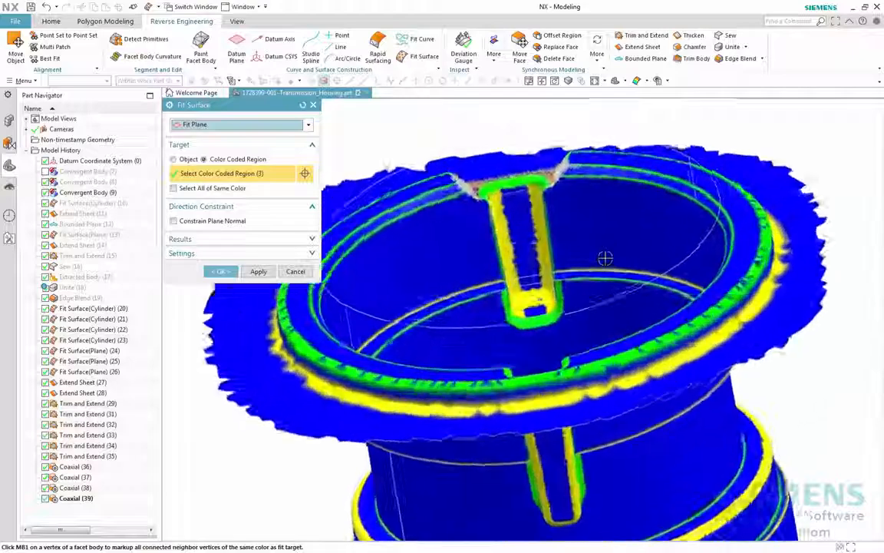
click(572, 291)
middle_drag(572, 294, 638, 257)
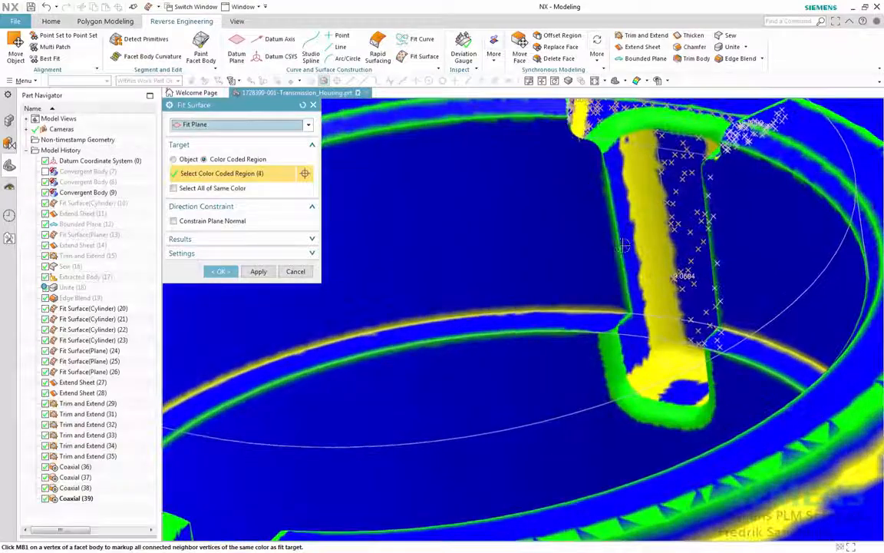
click(628, 246)
click(680, 392)
middle_drag(680, 388, 482, 249)
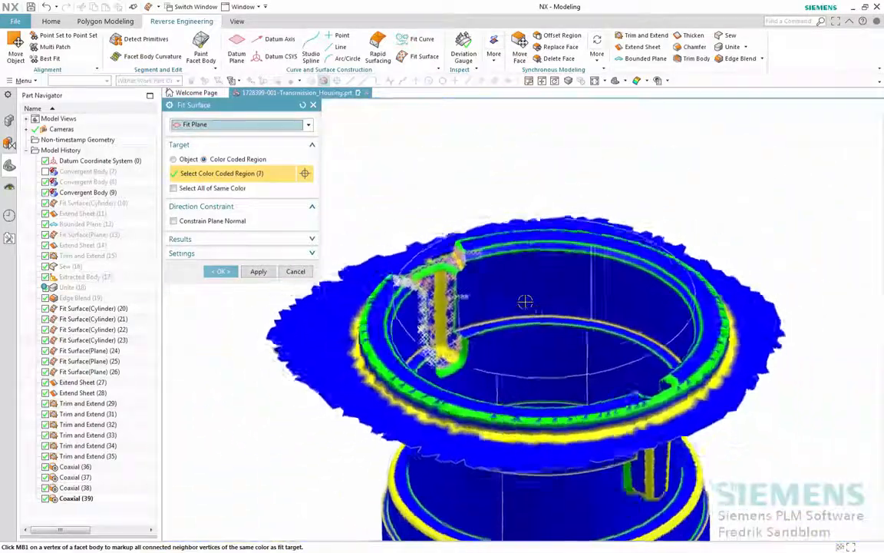
- Add the opposite slot's four flat regions to the selection and create the fitted planes
middle_drag(525, 302, 477, 335)
scroll(577, 305, up, 5)
click(600, 275)
click(539, 270)
click(471, 241)
click(463, 284)
scroll(477, 260, down, 5)
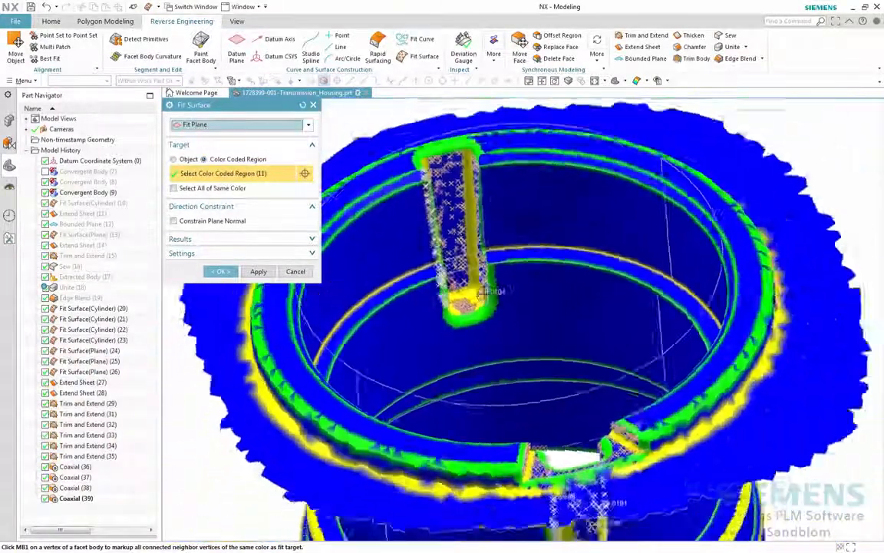
middle_drag(522, 286, 442, 298)
click(220, 271)
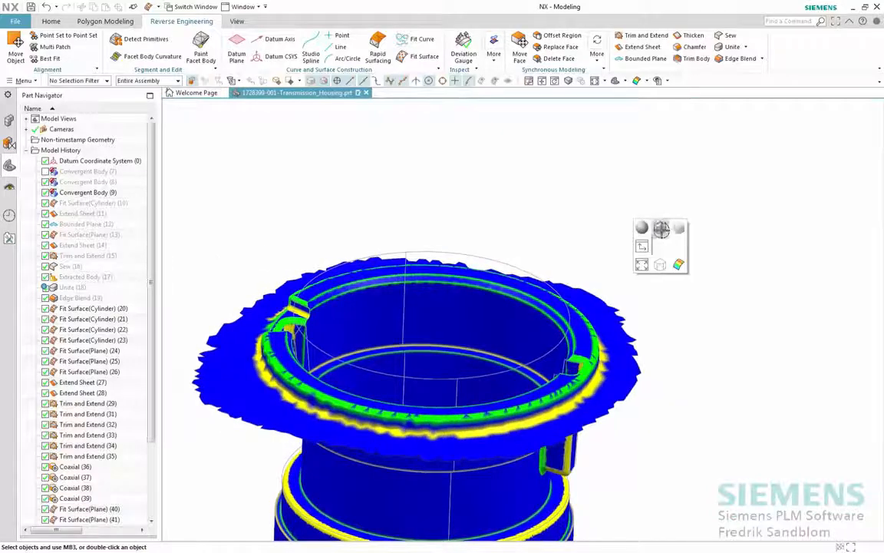
- Switch the display to shaded and hide Convergent Body (9) and the bore surfaces, leaving only the newly fitted planes
click(661, 229)
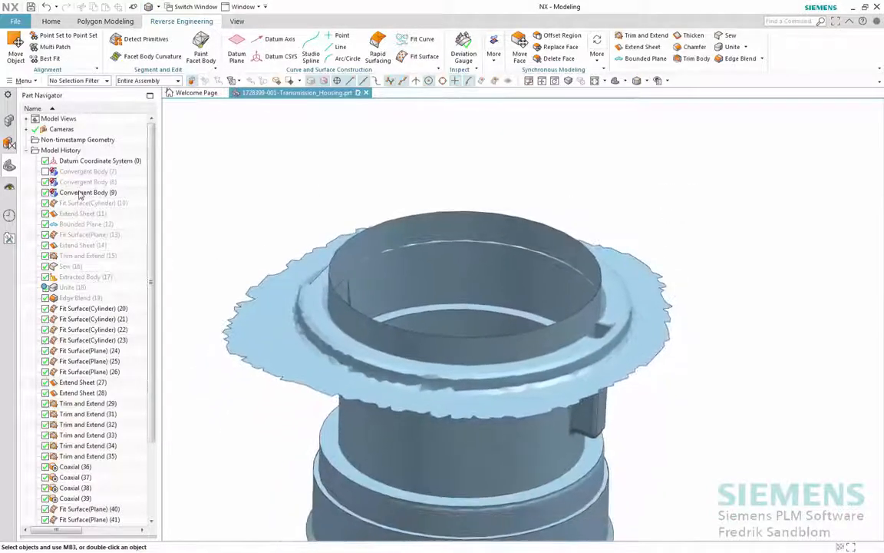
right_click(80, 195)
click(96, 201)
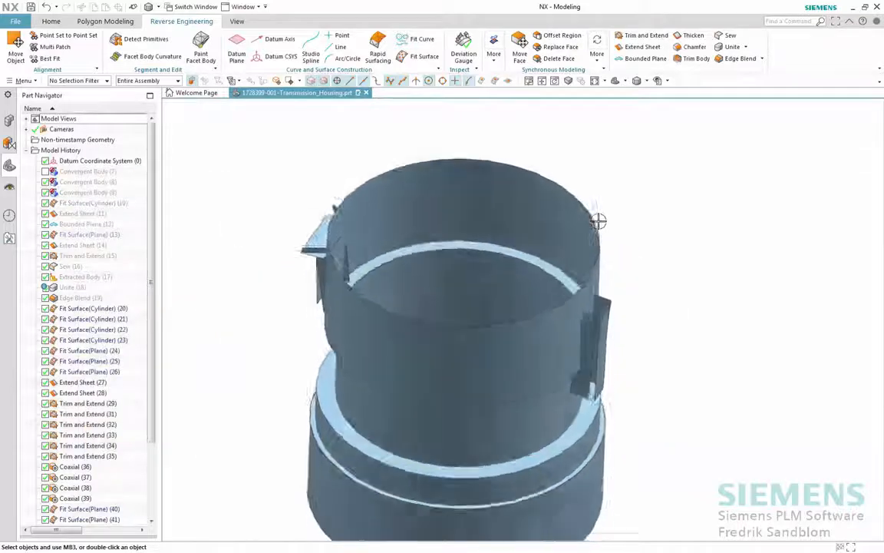
right_click(531, 245)
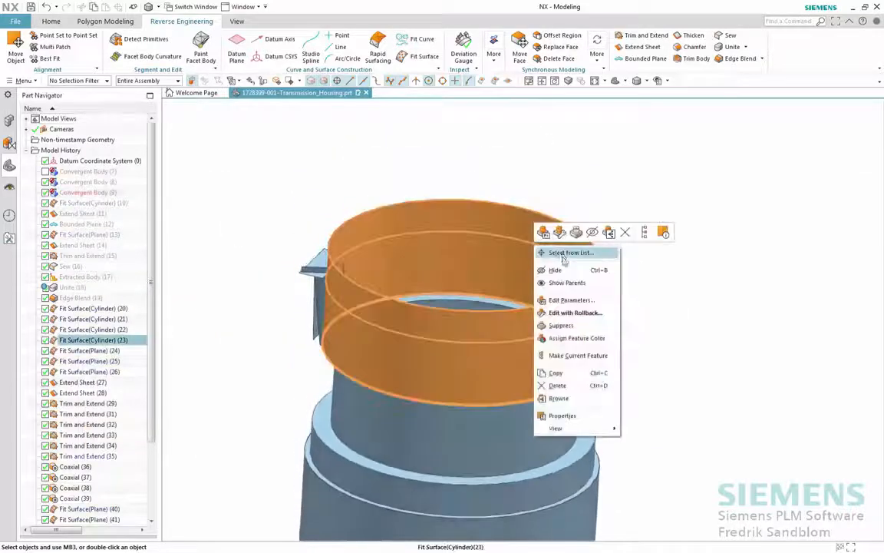
click(559, 268)
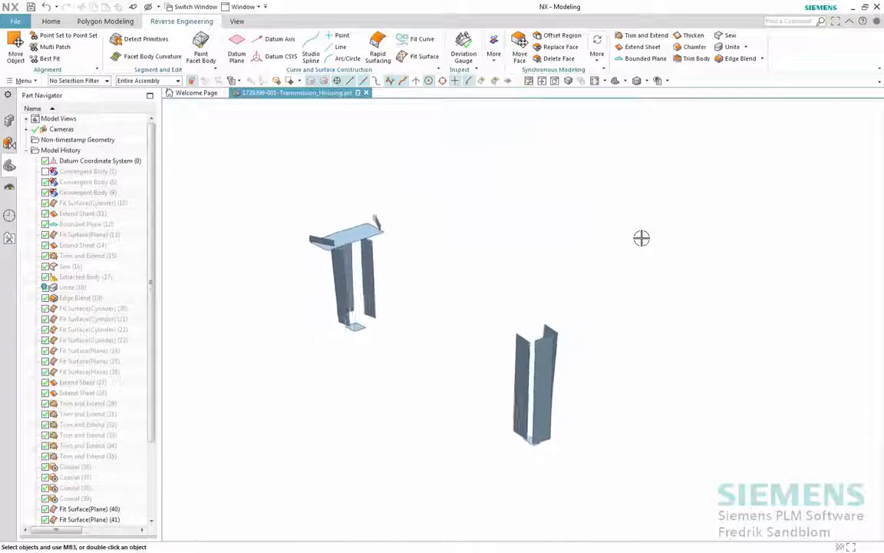
- Extend all outer edges of the fitted planes in both slot groups by a 5 mm offset
click(639, 49)
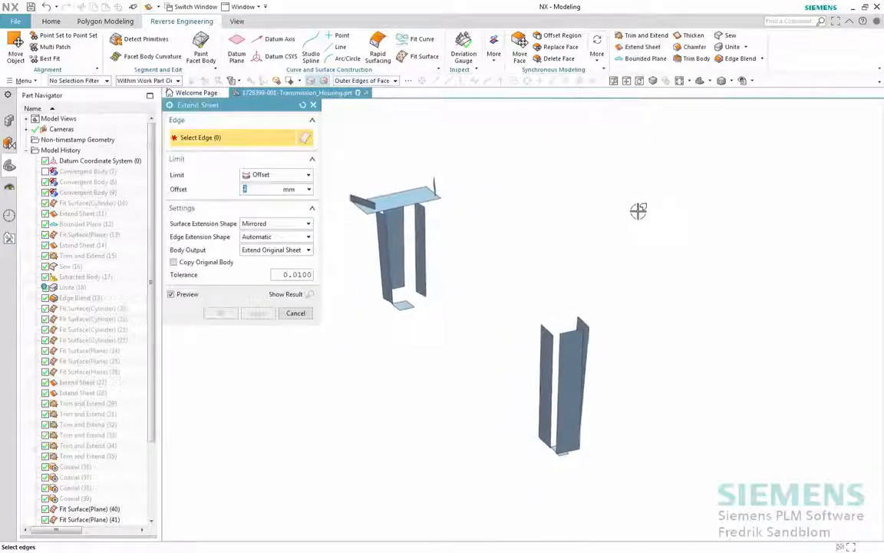
drag(368, 343, 367, 343)
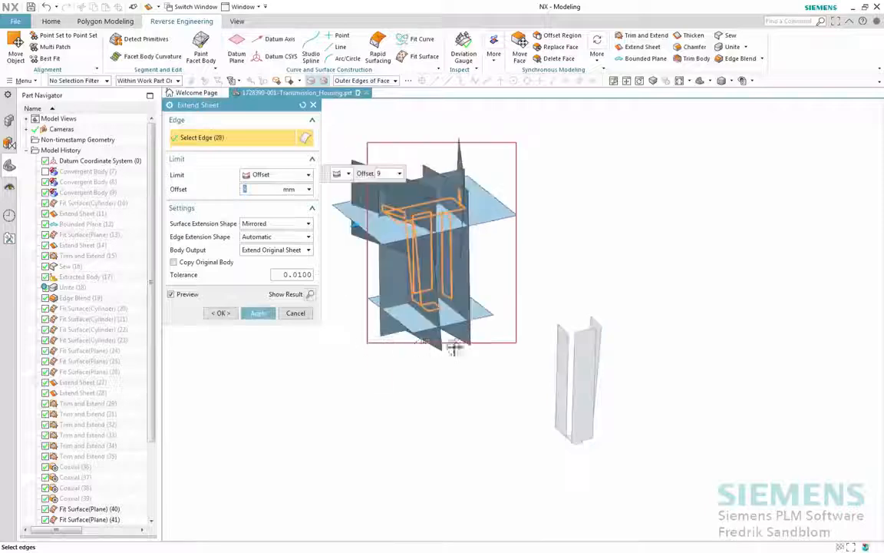
drag(535, 453, 494, 474)
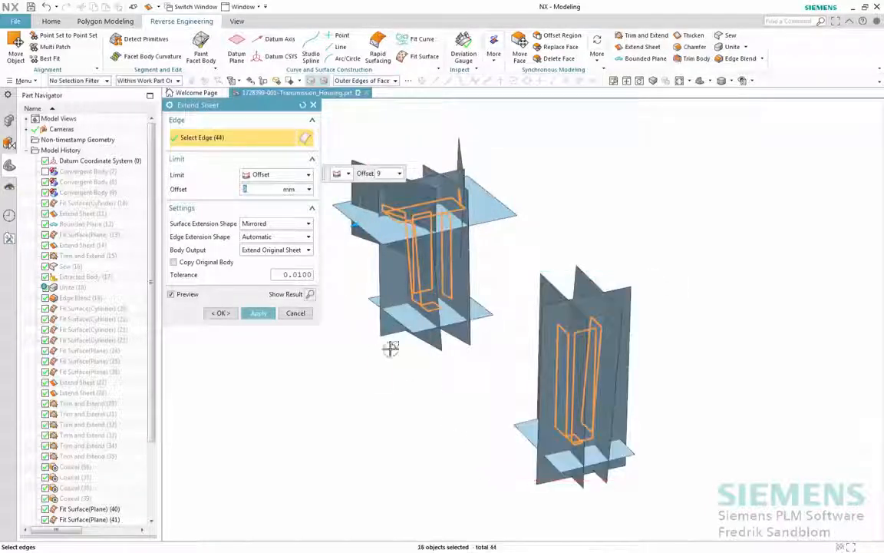
scroll(330, 228, down, 3)
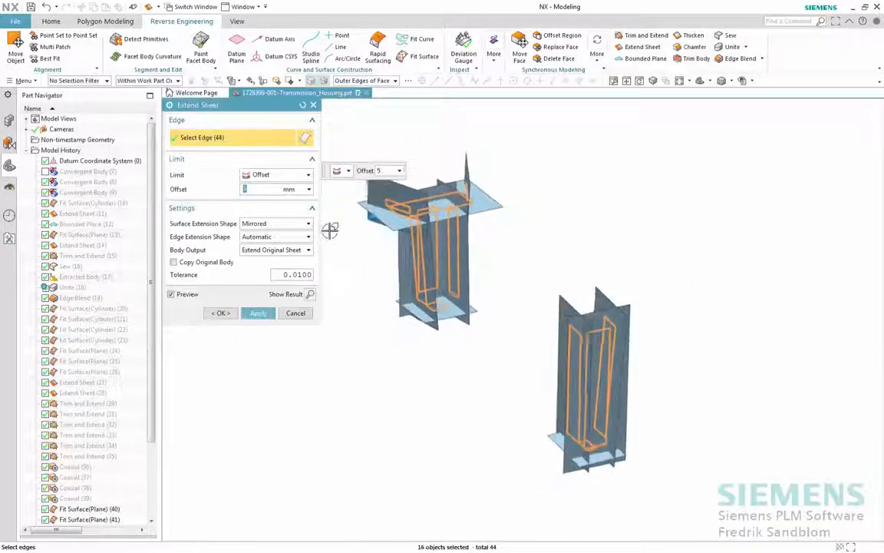
click(221, 314)
- Trim the first slot's back wall and bottom plane against each other with Trim and Extend set to Make Corner
middle_drag(222, 310, 592, 201)
scroll(591, 200, down, 1)
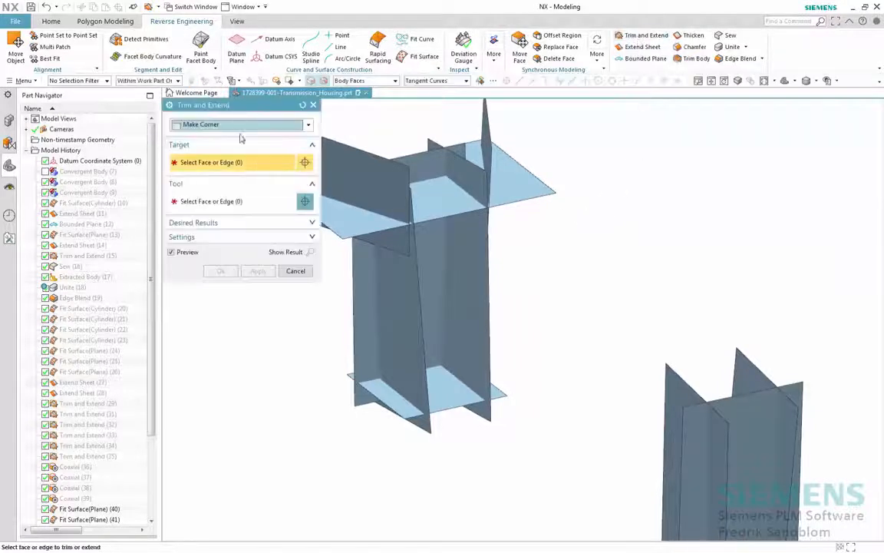
middle_drag(415, 278, 426, 285)
click(429, 283)
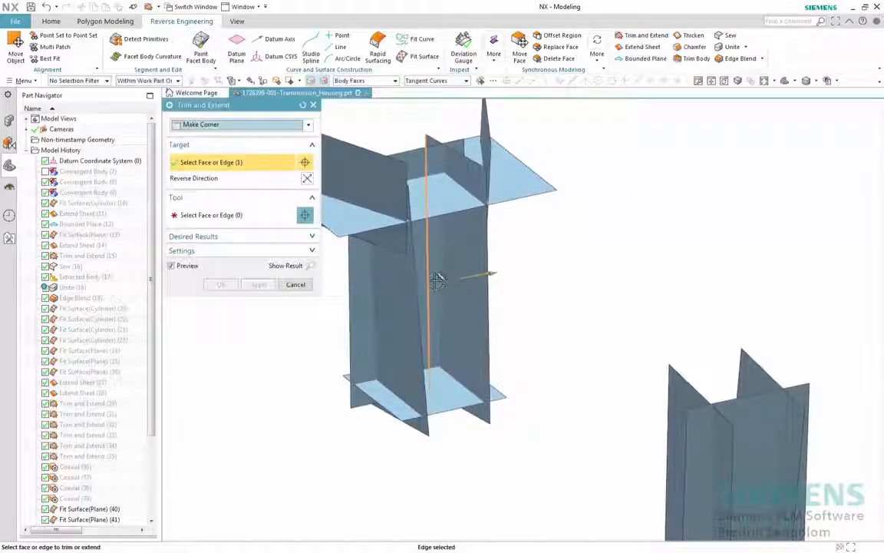
shift+click(429, 281)
click(426, 277)
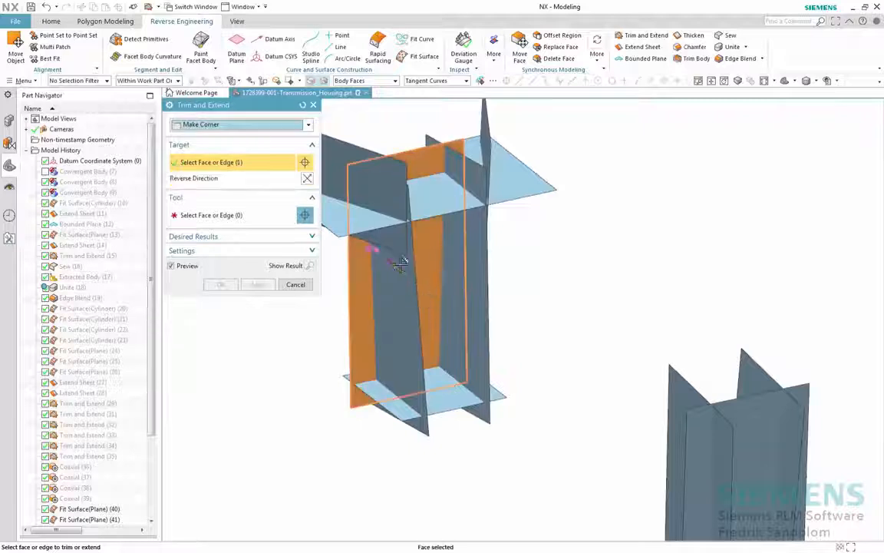
middle_click(444, 310)
click(454, 404)
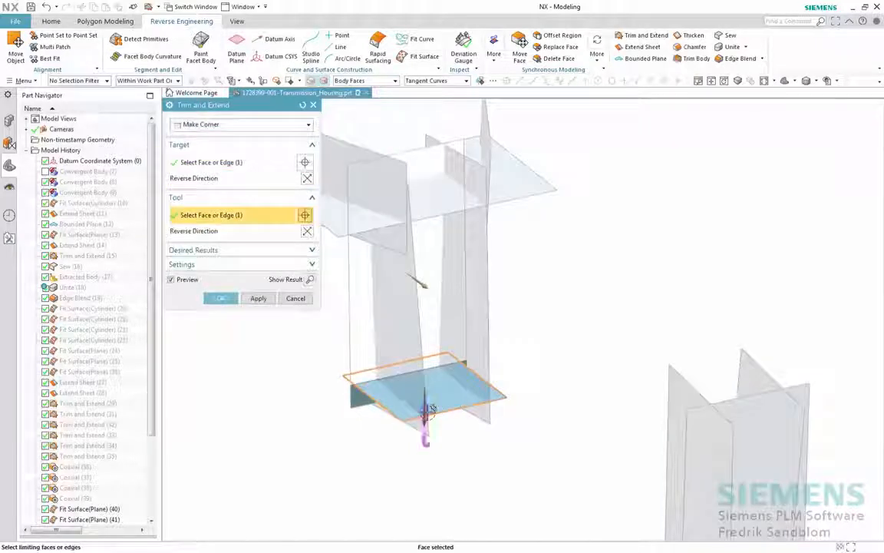
middle_click(456, 332)
middle_drag(456, 331, 479, 304)
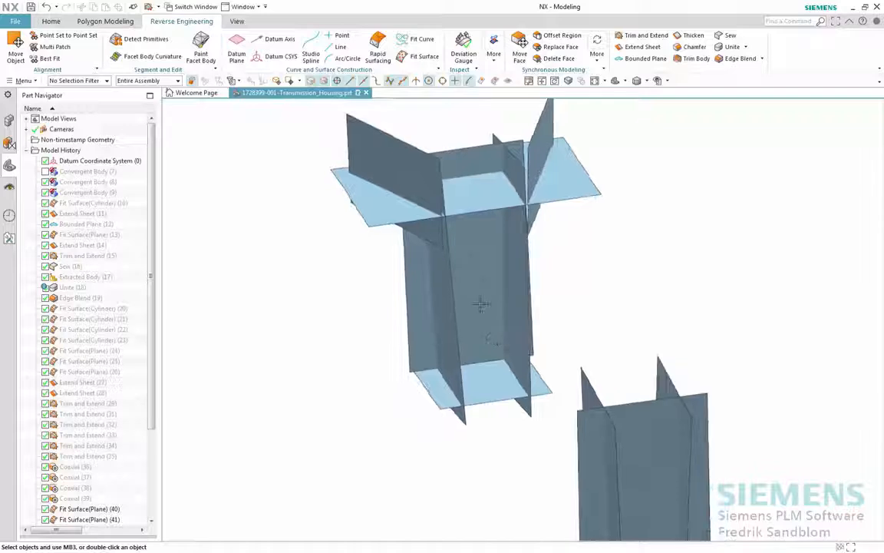
- Make a corner between the joined back wall and bottom sheet and one side wall of the first slot
click(645, 35)
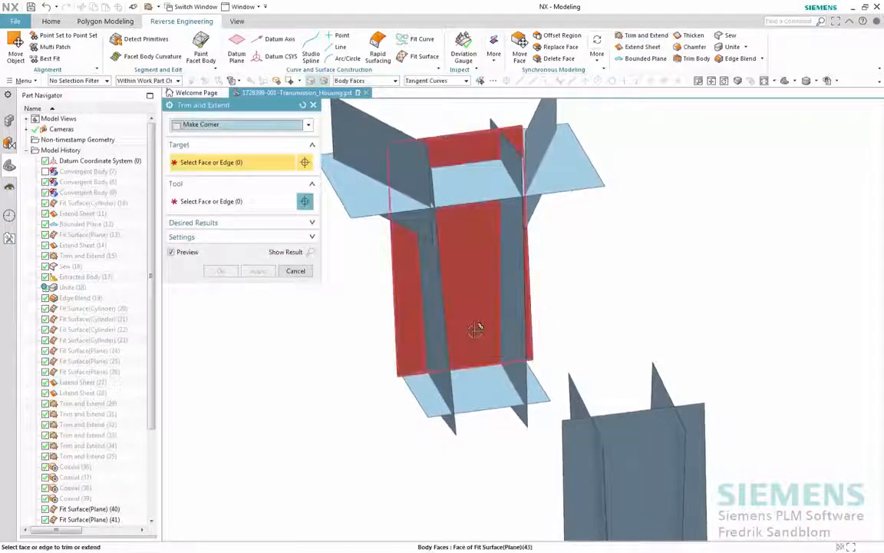
click(476, 330)
middle_click(477, 330)
click(436, 333)
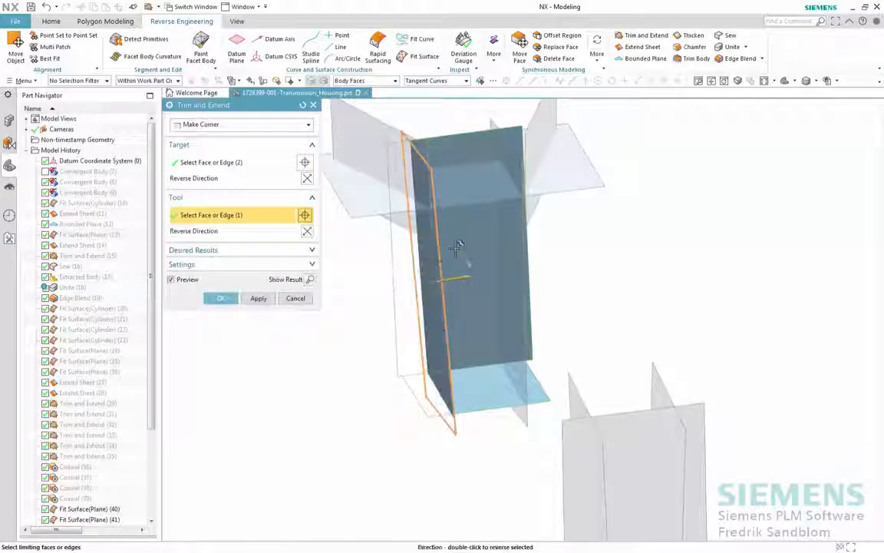
click(257, 300)
- Make a corner between the first slot's joined sheet and its remaining side wall
click(468, 322)
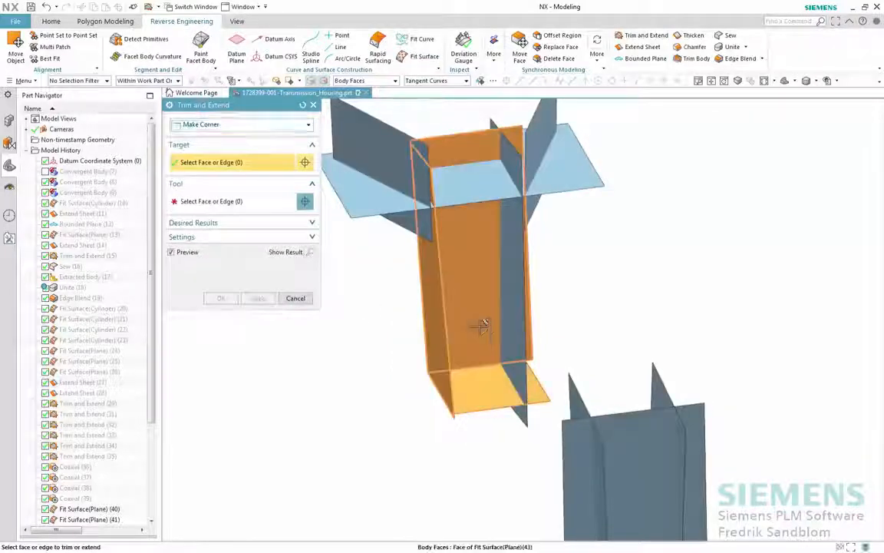
middle_click(500, 321)
click(509, 312)
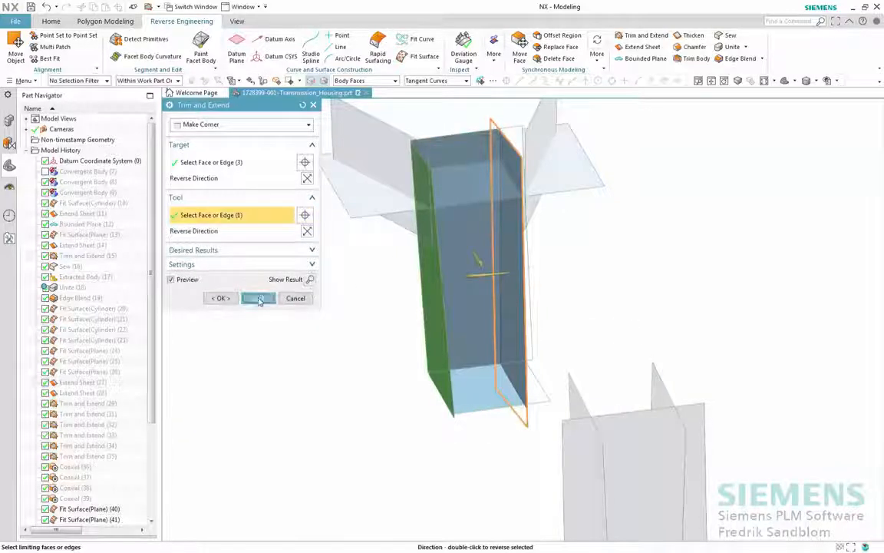
click(258, 299)
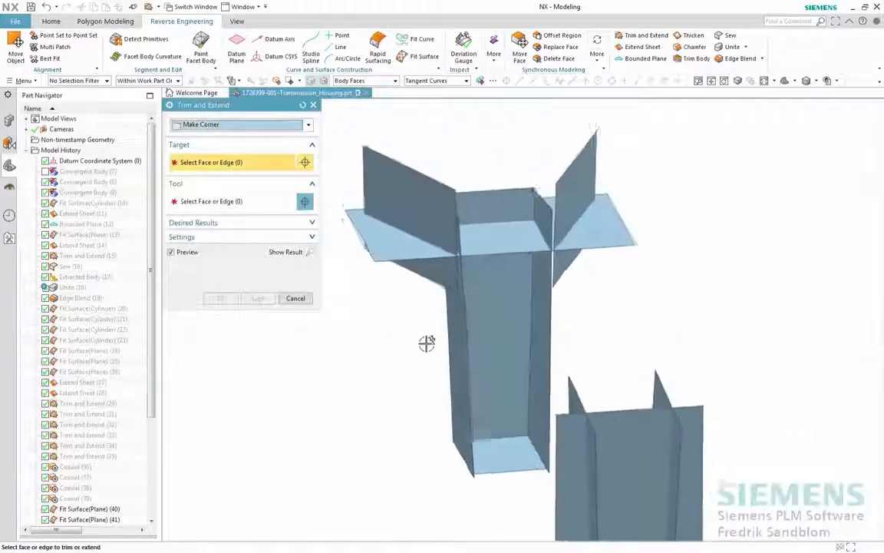
- Make a corner between the rim notch's floor plane and one of its side walls
key(F8)
click(512, 289)
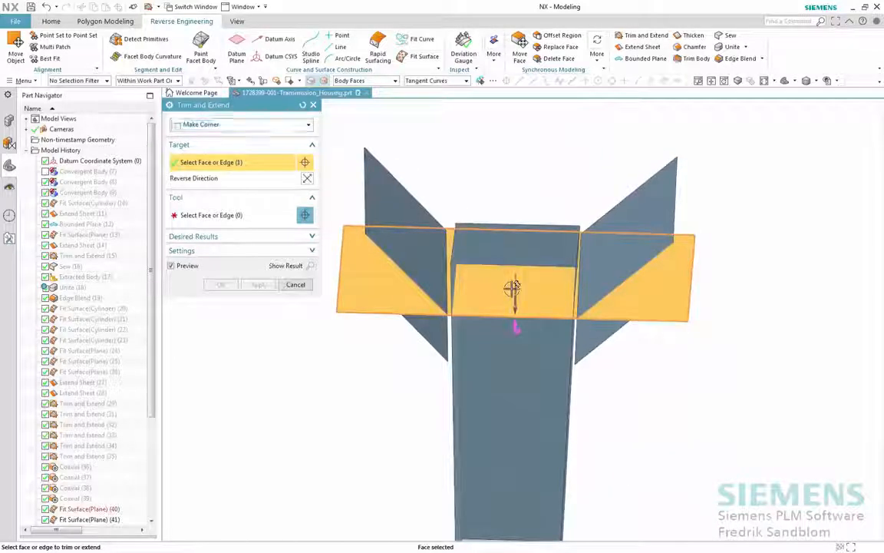
click(392, 265)
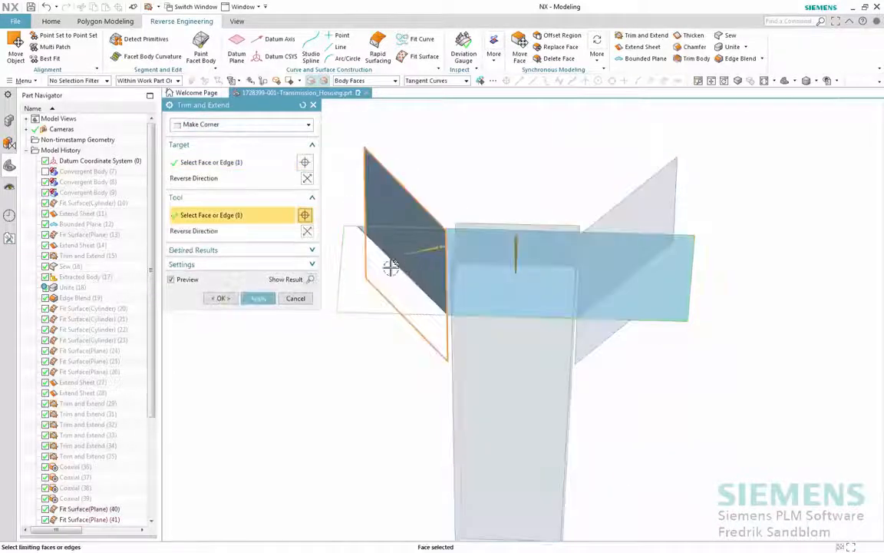
click(264, 299)
- Make a corner between the joined notch sheet and the opposite side wall, reversing the direction to keep the floor between the walls
middle_drag(498, 278, 451, 281)
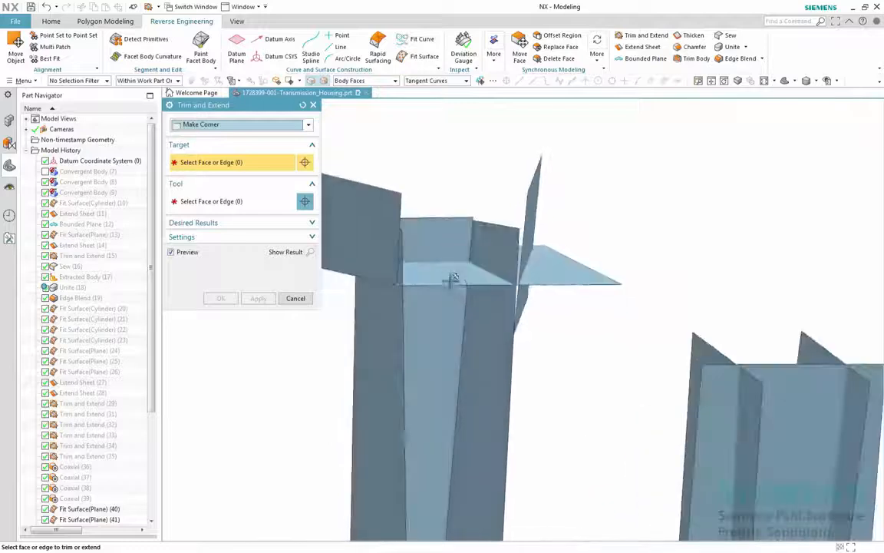
click(453, 279)
click(539, 243)
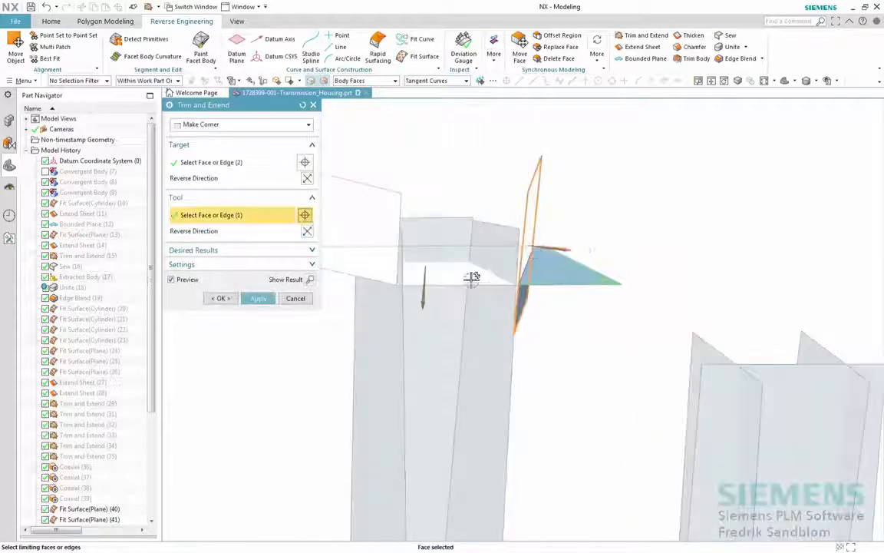
double_click(548, 246)
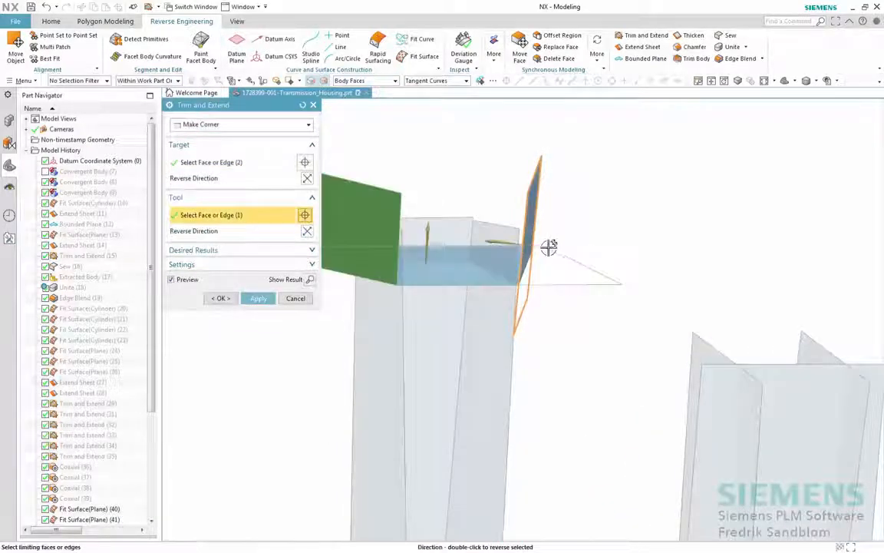
middle_drag(549, 247, 530, 259)
click(261, 299)
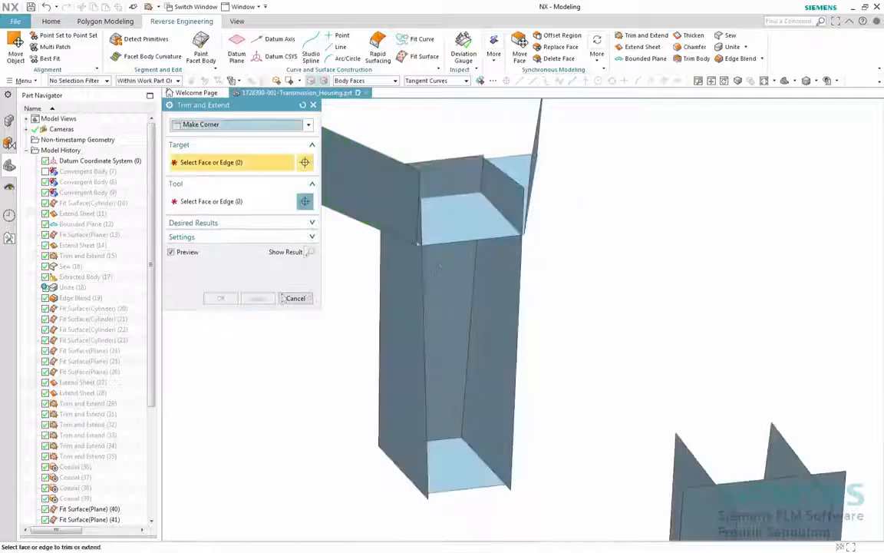
- Make a corner between the first slot's joined sheet and the rim notch sheet above it
click(478, 258)
middle_click(477, 246)
click(475, 237)
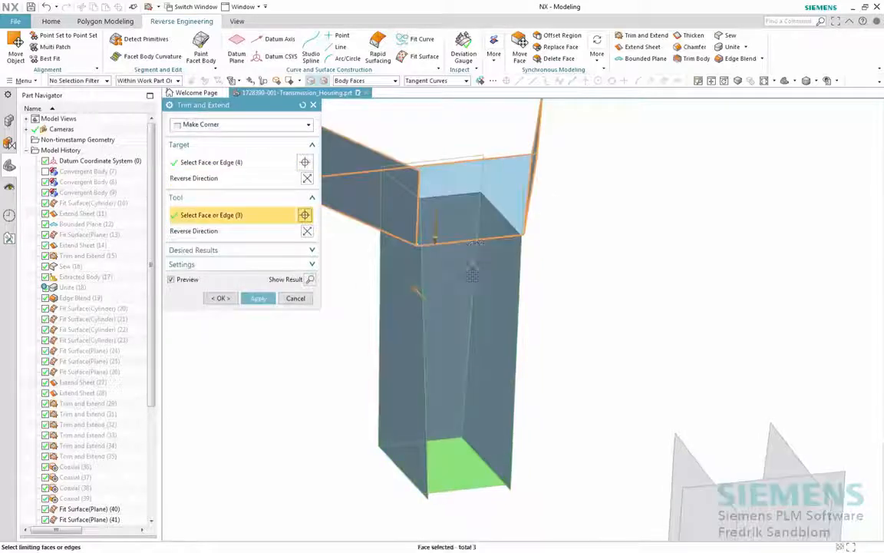
click(259, 299)
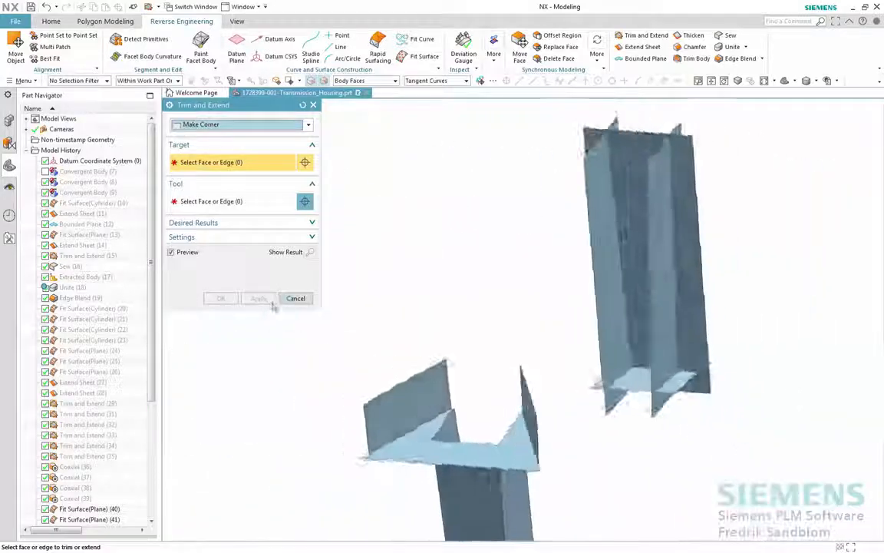
- Make corners joining the second slot's back wall with its bottom plane, and that sheet with one side wall
click(458, 284)
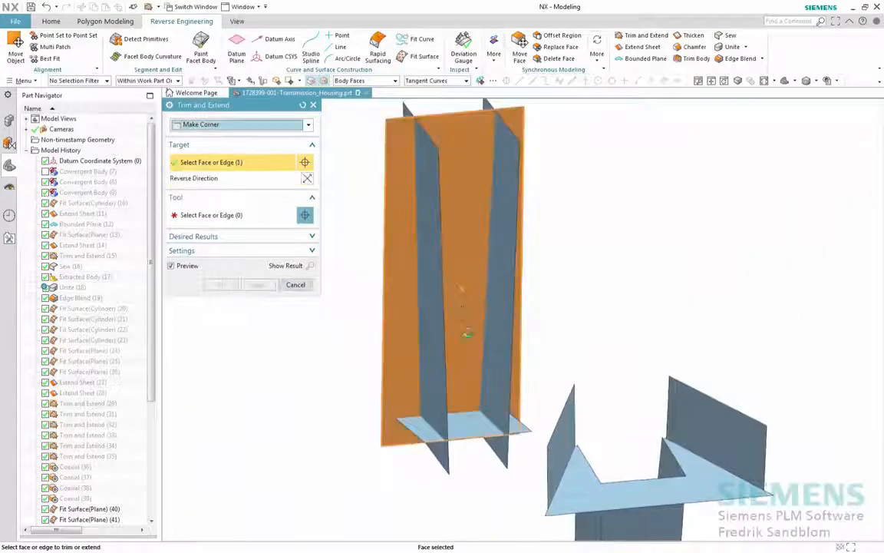
click(460, 422)
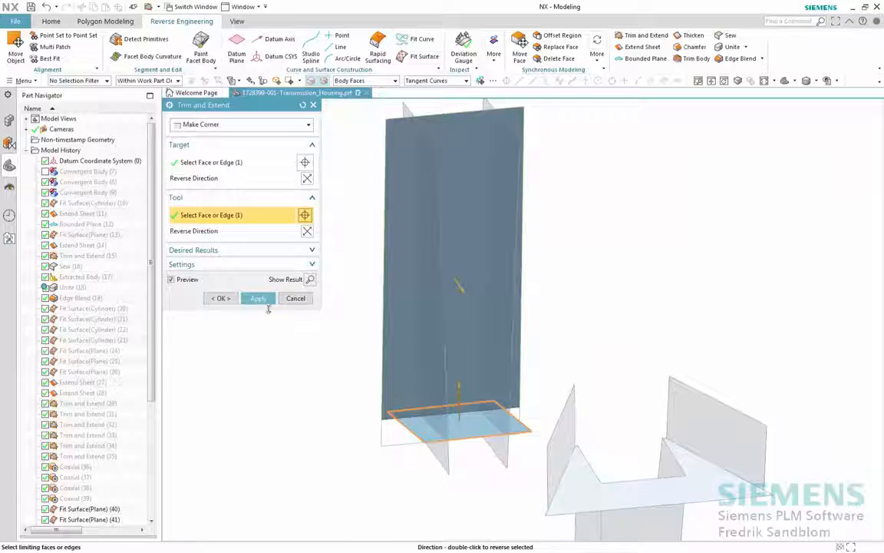
click(258, 298)
click(453, 276)
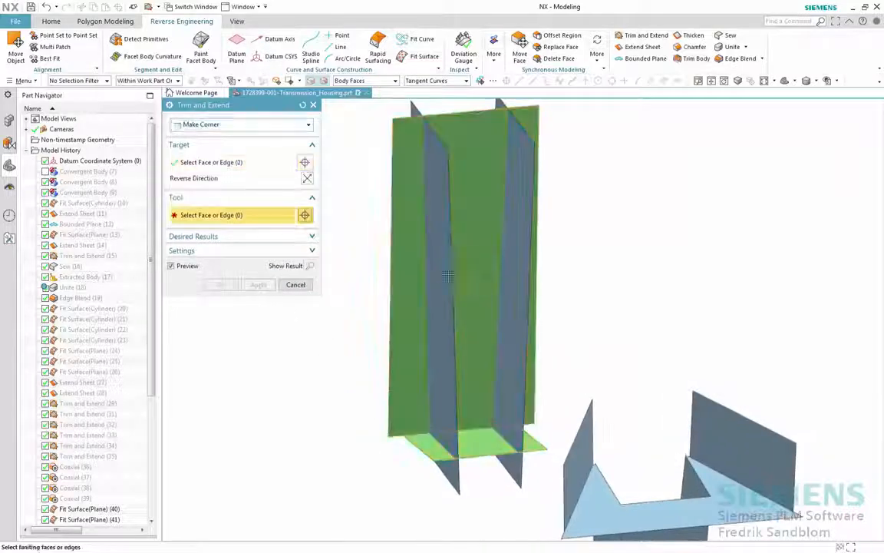
click(411, 274)
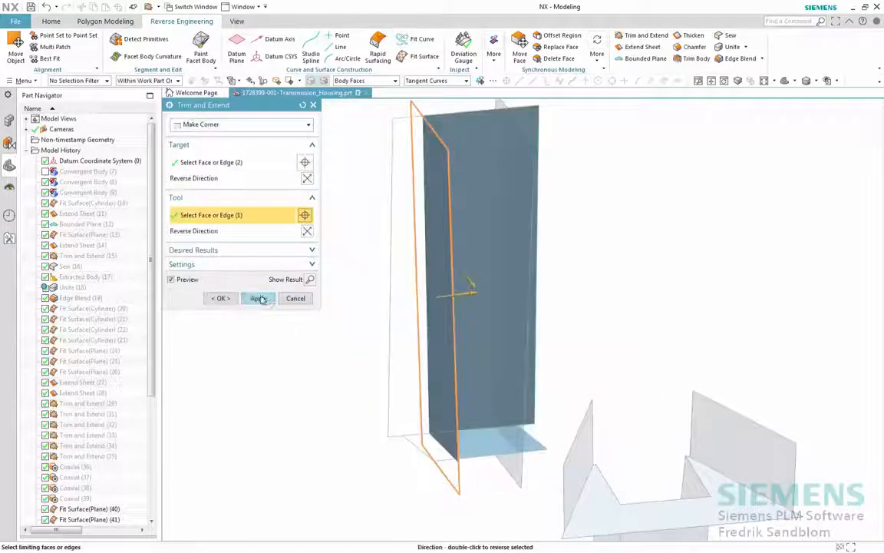
click(259, 299)
- Make a corner between the second slot's joined sheet and its remaining side wall, finishing Trim and Extend
click(474, 277)
click(530, 274)
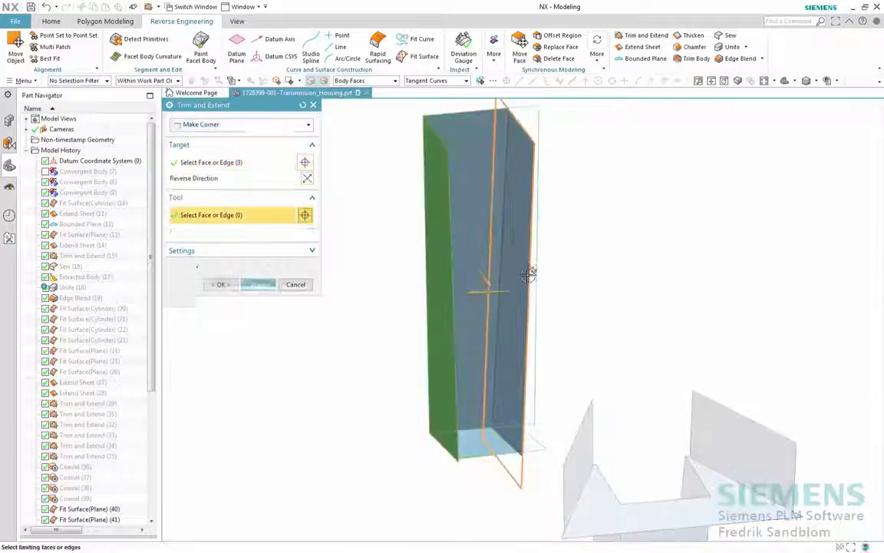
middle_drag(498, 285, 519, 285)
middle_click(515, 285)
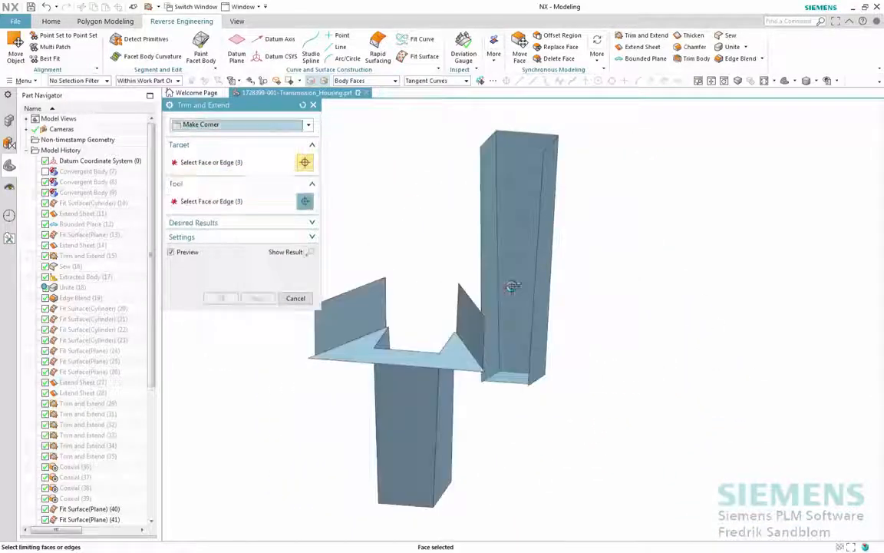
click(306, 300)
- Show the stepped bore surfaces again and make a corner between the bore and the first slot's notch sheet
right_click(76, 393)
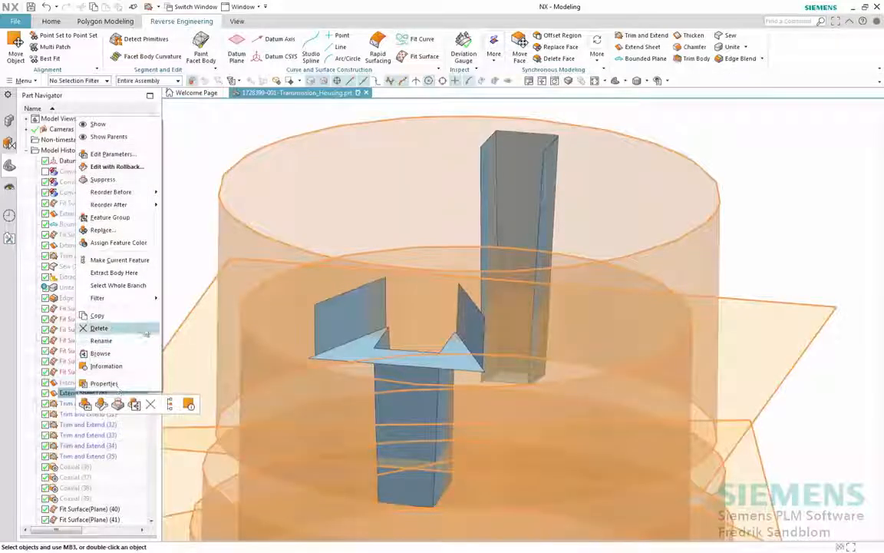
click(120, 129)
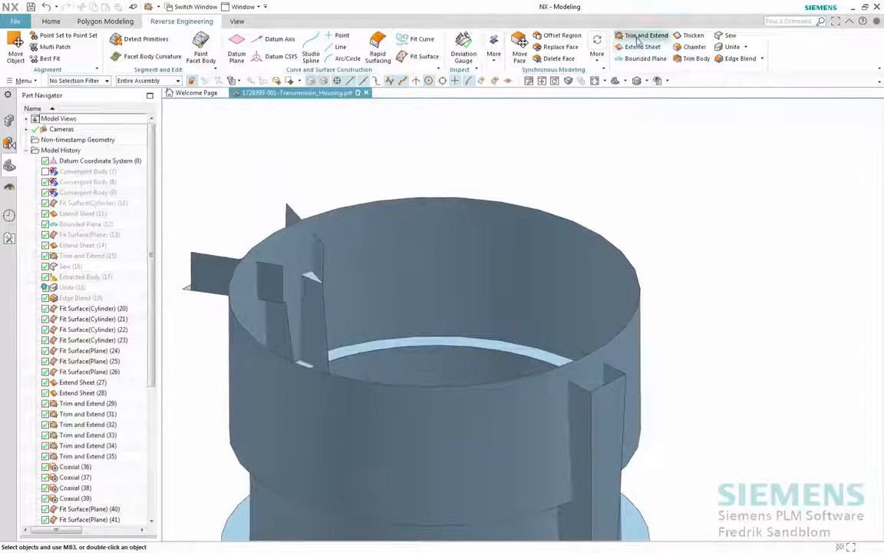
click(551, 258)
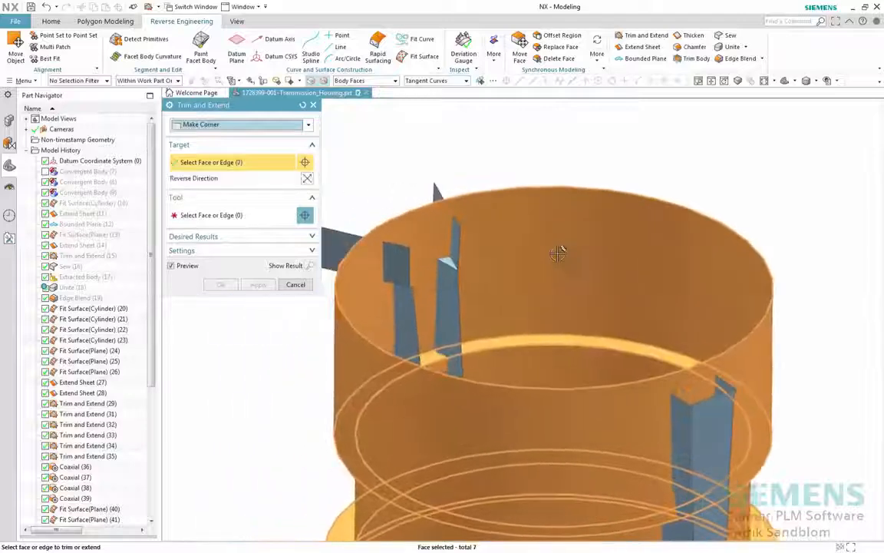
middle_click(558, 254)
click(477, 261)
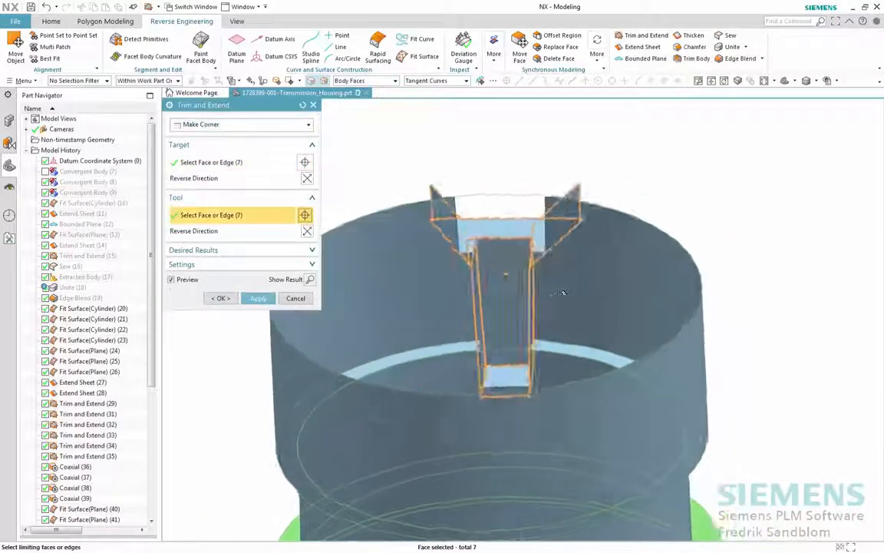
click(270, 297)
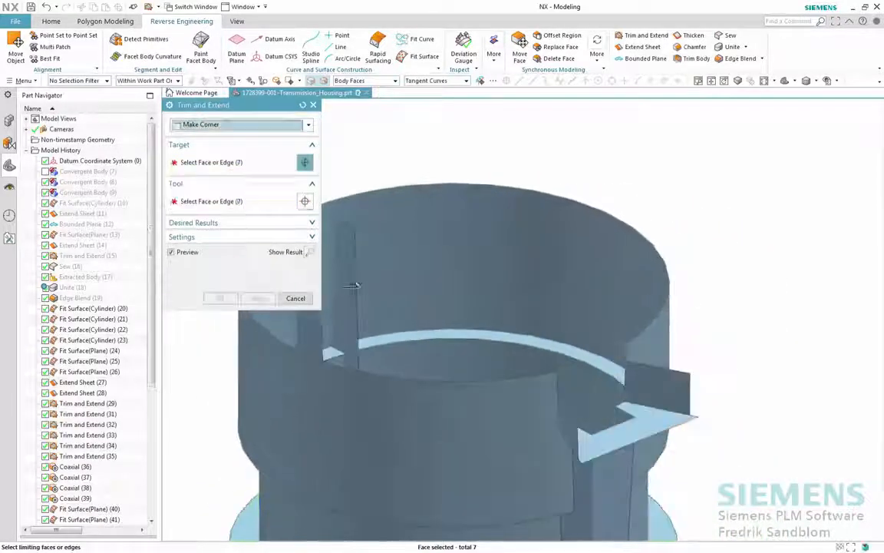
- Make a corner between the stepped bore sheet and the second slot's sheet
click(462, 246)
middle_click(459, 247)
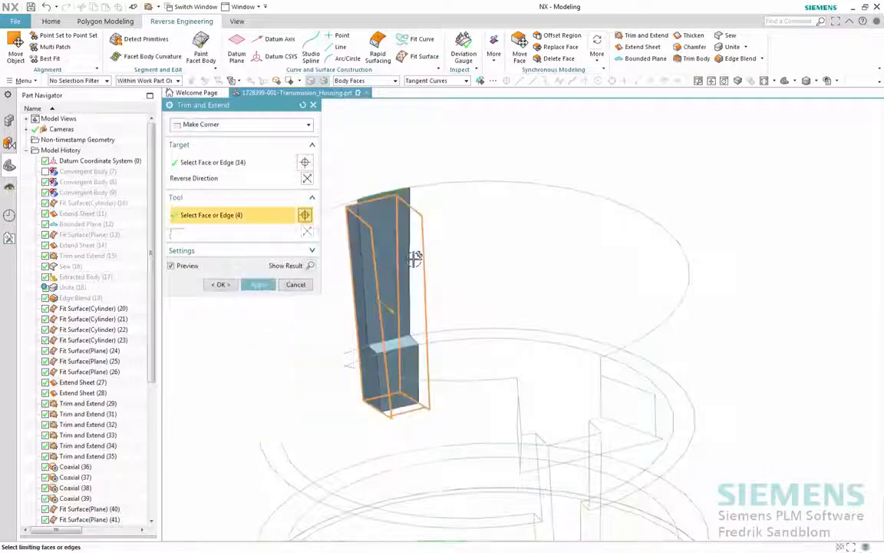
click(415, 252)
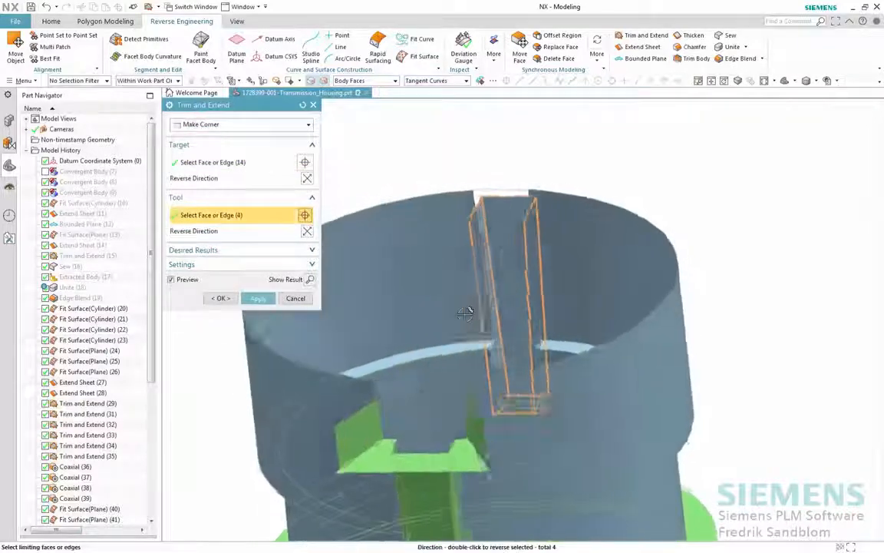
click(221, 299)
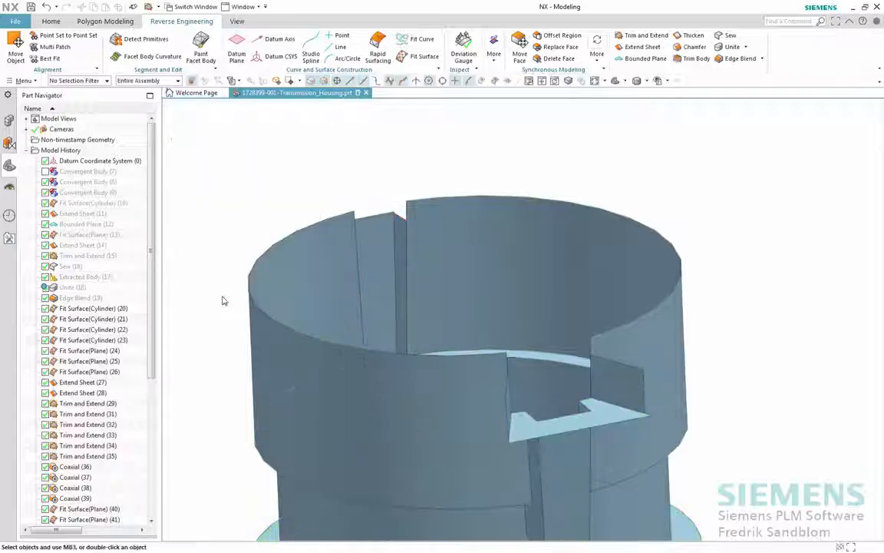
- Blend the inner edges of both slots and the rim notch with a 1.5 mm radius
key(ctrl+f)
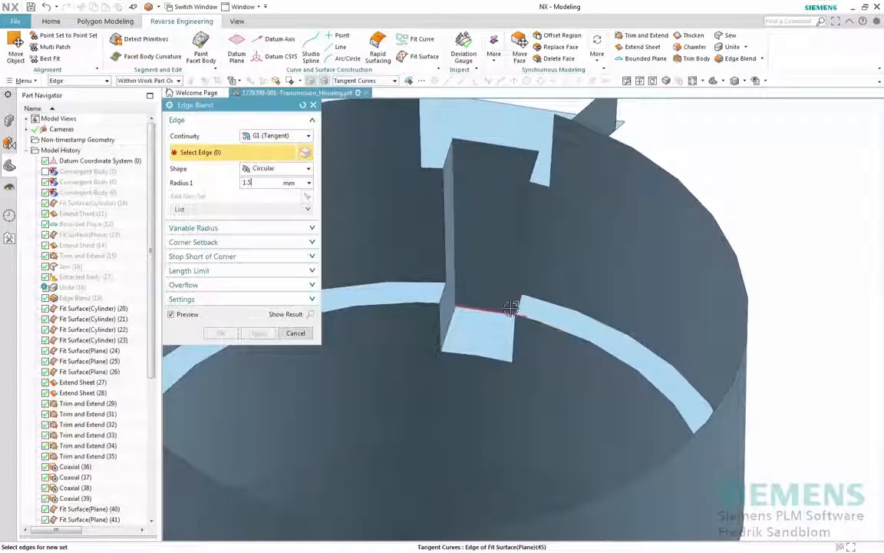
click(459, 235)
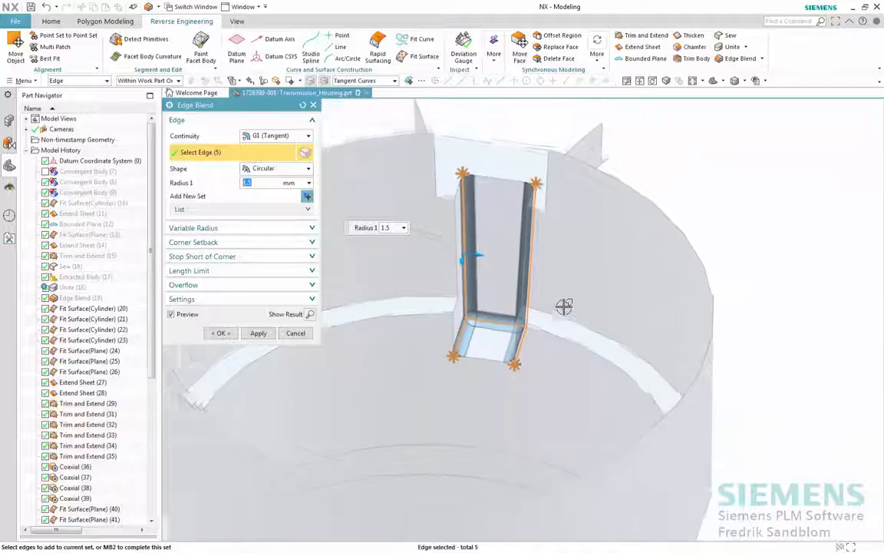
click(526, 202)
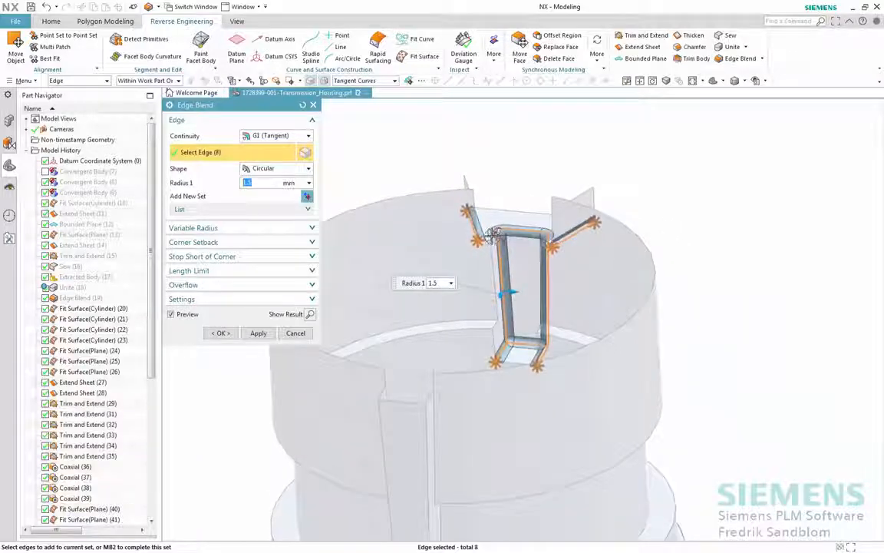
click(495, 234)
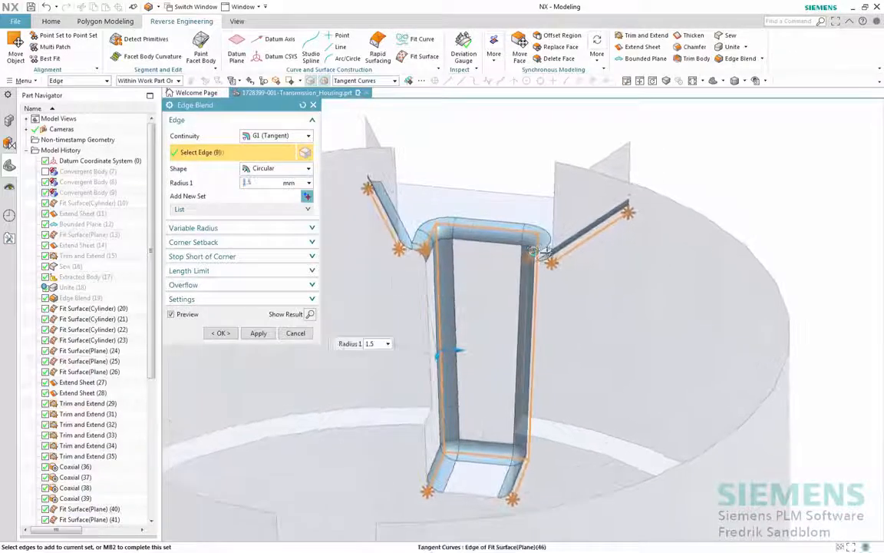
click(546, 251)
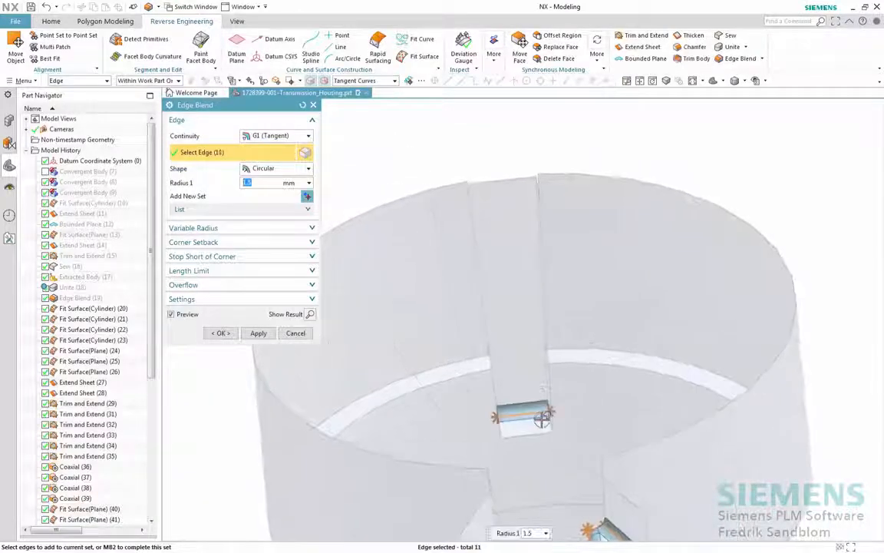
click(543, 383)
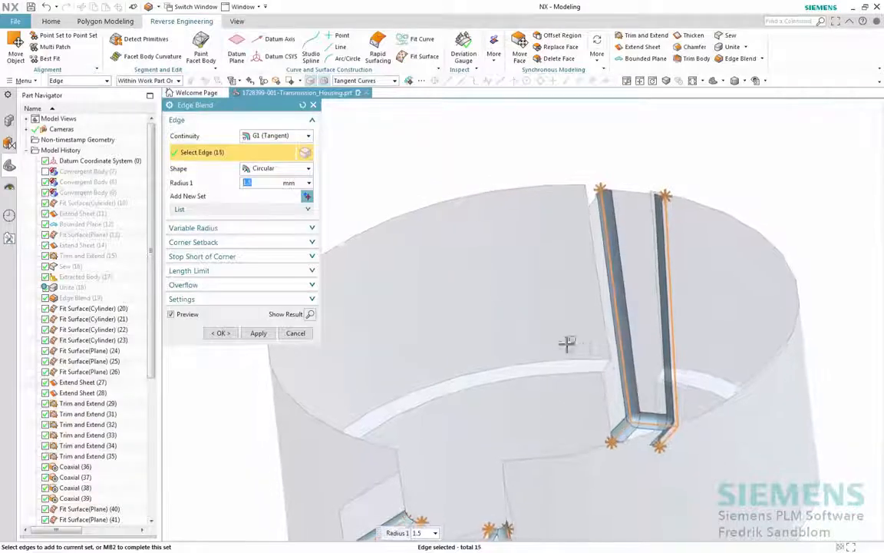
click(268, 335)
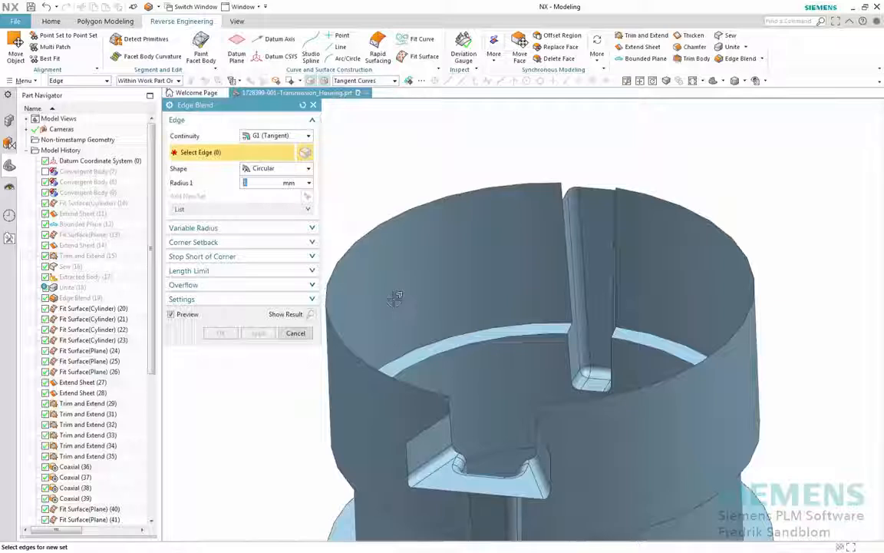
- Blend the three circular step edges of the bore sheet with a 1 mm radius
click(570, 332)
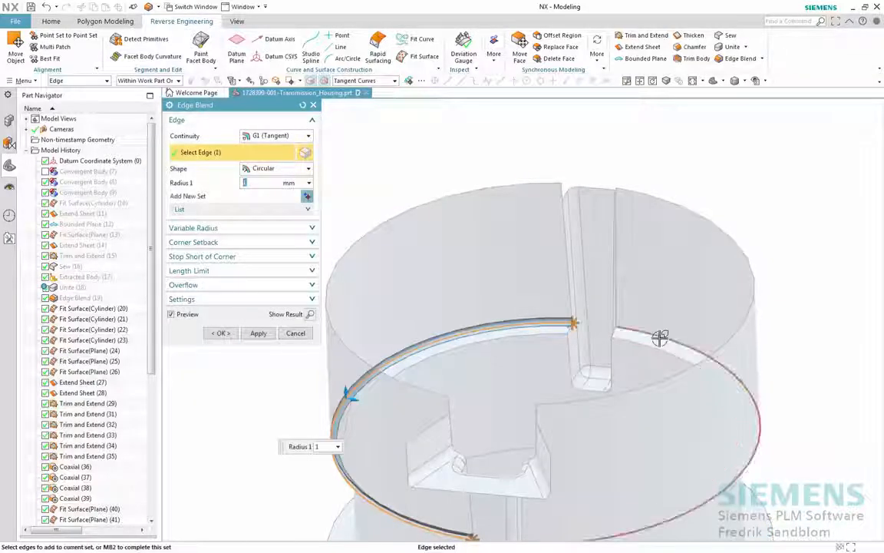
click(660, 338)
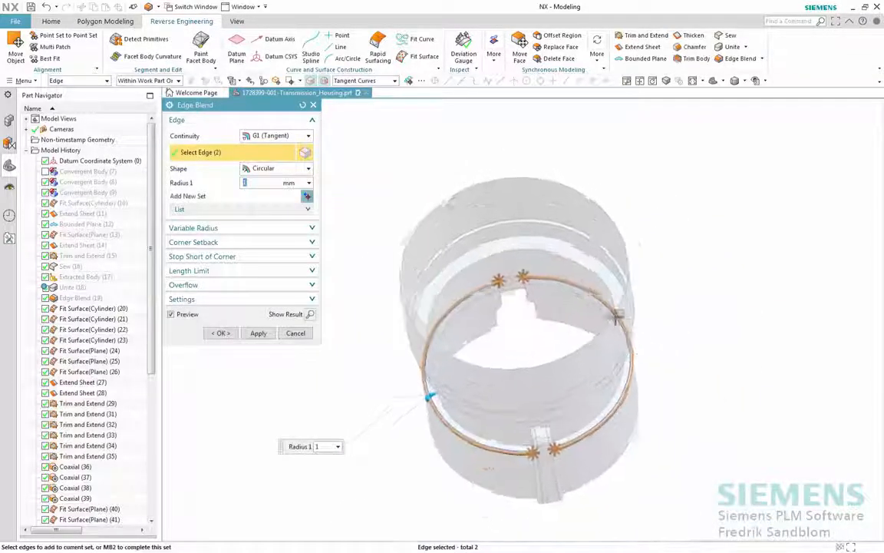
middle_drag(618, 315, 569, 281)
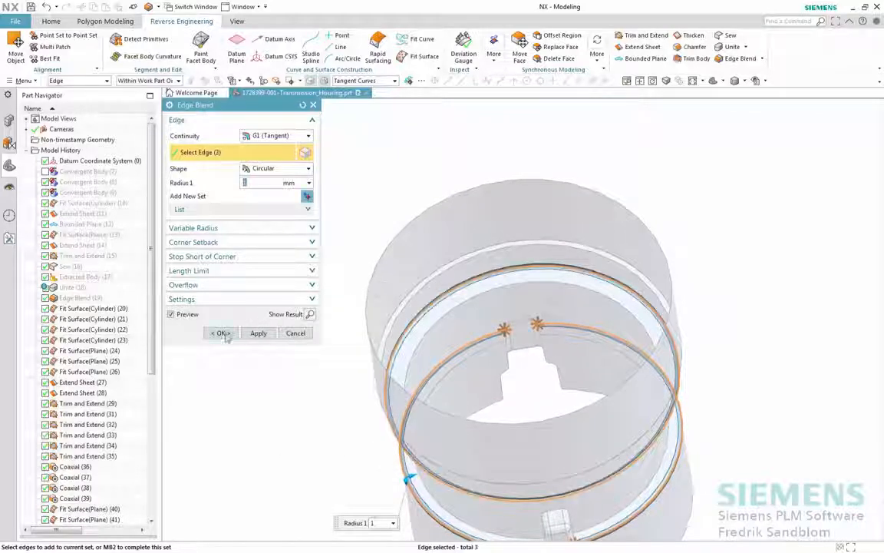
click(223, 333)
middle_drag(221, 332, 620, 325)
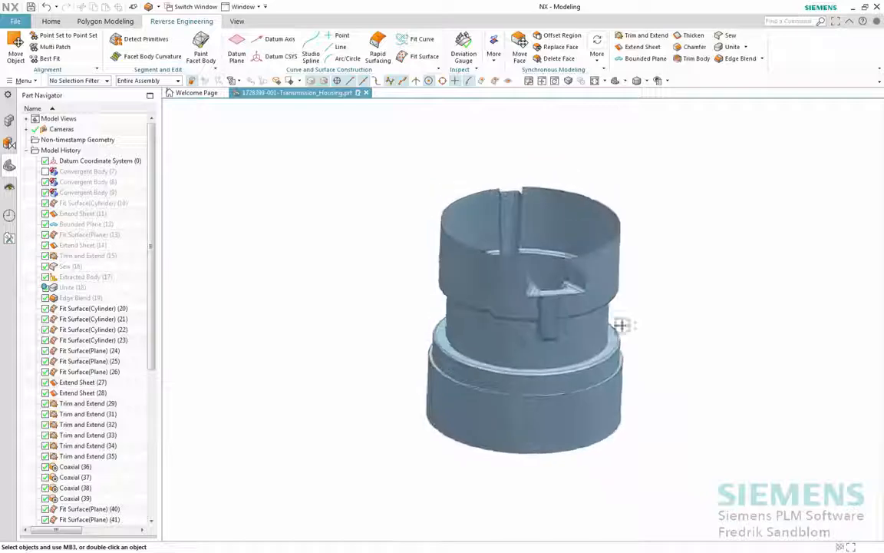
- Show the hidden housing body, Convergent Body (8), around the bore sheet
right_click(86, 182)
click(168, 233)
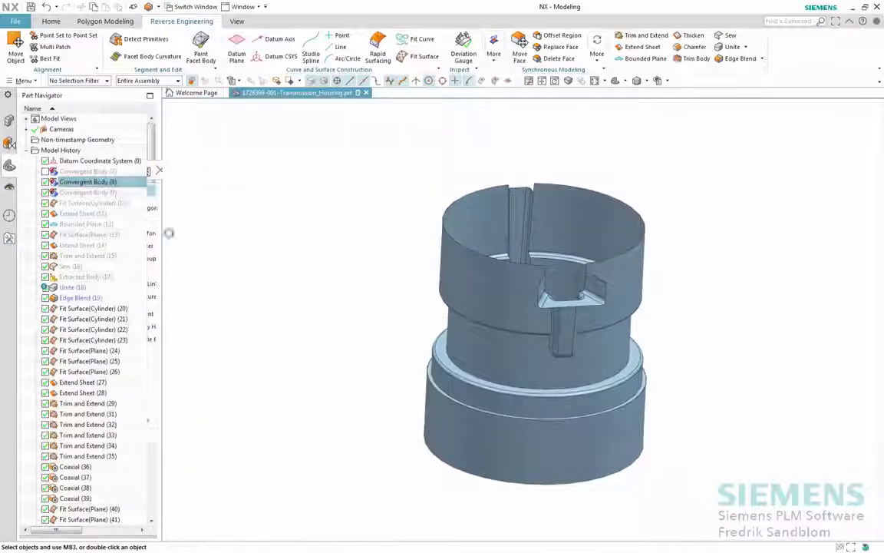
scroll(340, 331, down, 4)
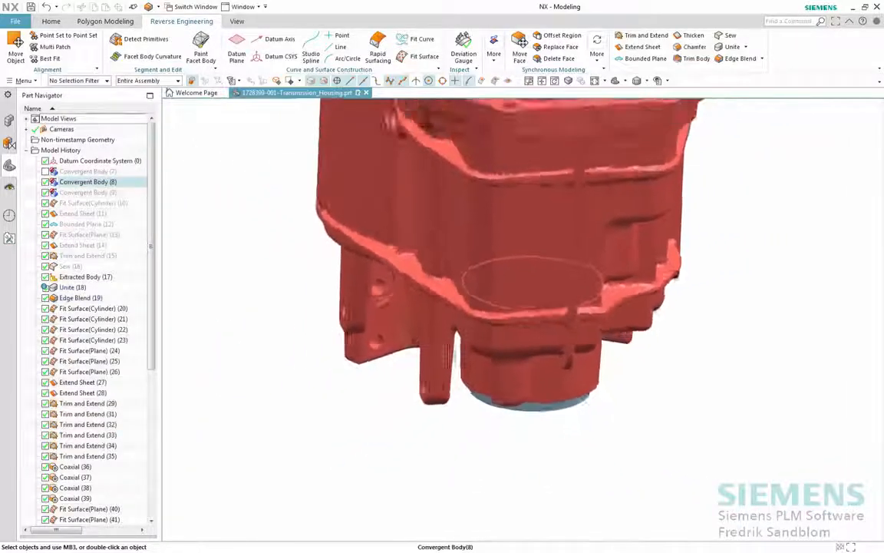
middle_drag(341, 331, 536, 332)
scroll(687, 418, up, 2)
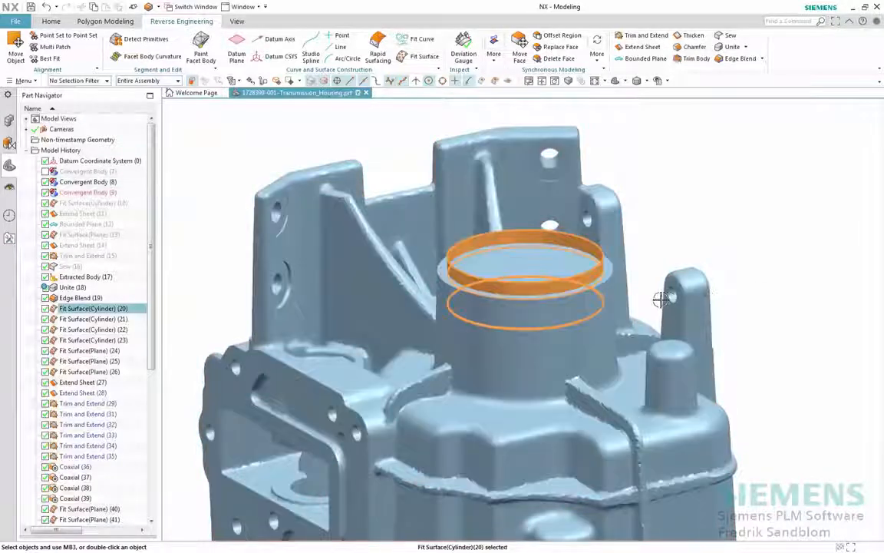
- Change the display colour of the stepped bore sheet to dark red
key(ctrl+j)
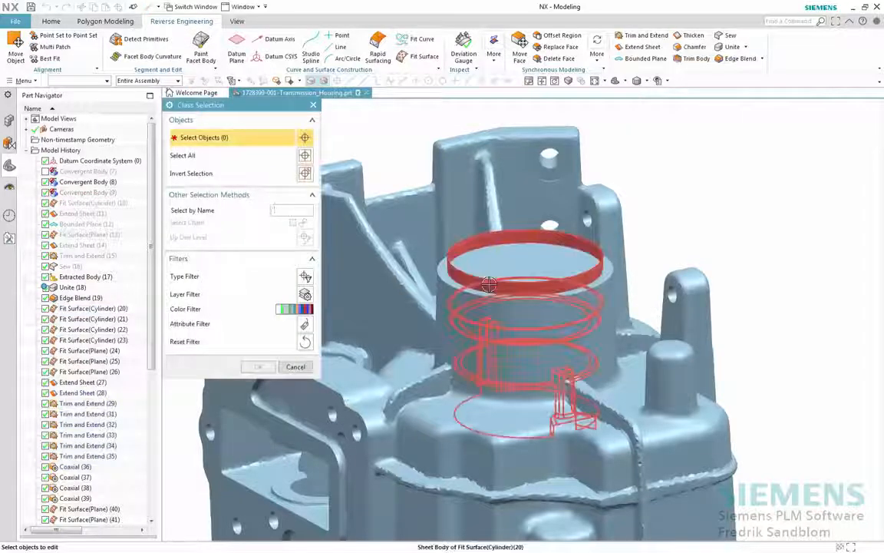
click(488, 284)
middle_click(489, 284)
click(289, 166)
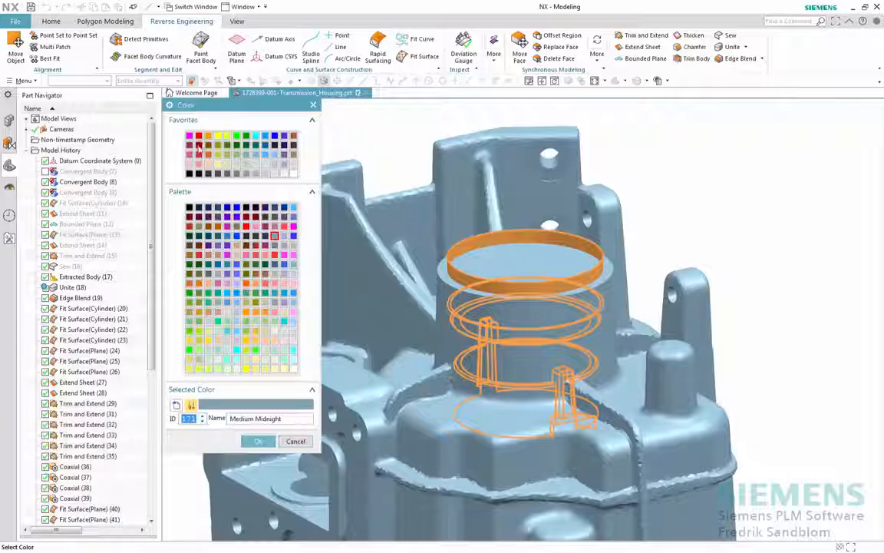
middle_click(697, 202)
middle_click(696, 201)
middle_drag(764, 219, 636, 165)
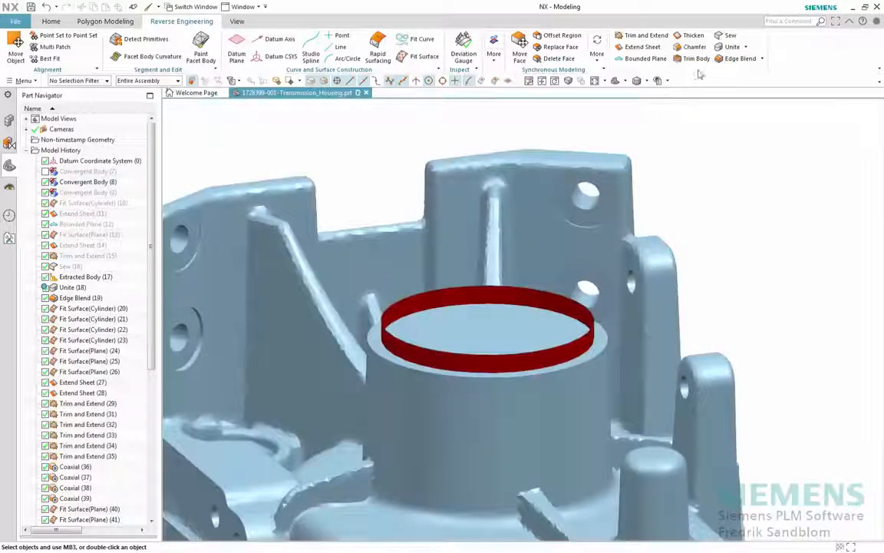
- Trim the housing body with the stepped bore sheet's faces at 0.0100 tolerance and hide the bore sheet
click(699, 60)
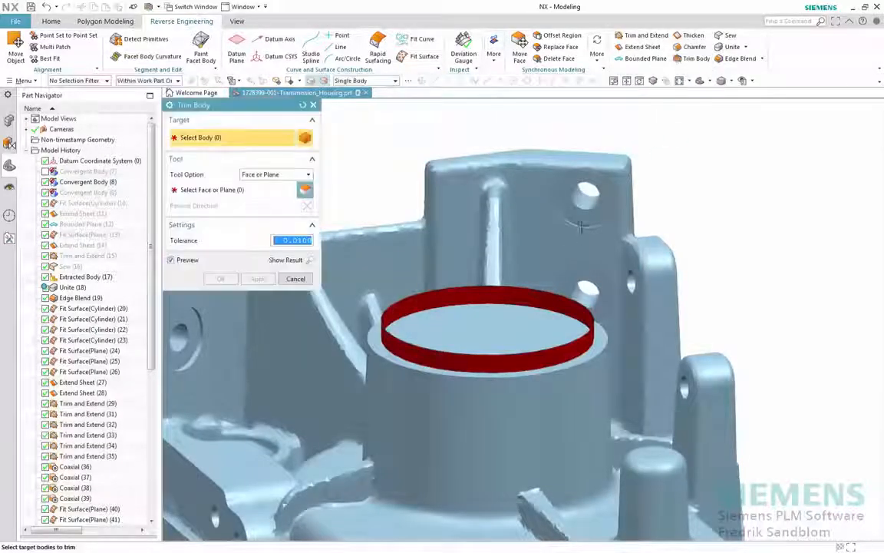
click(606, 349)
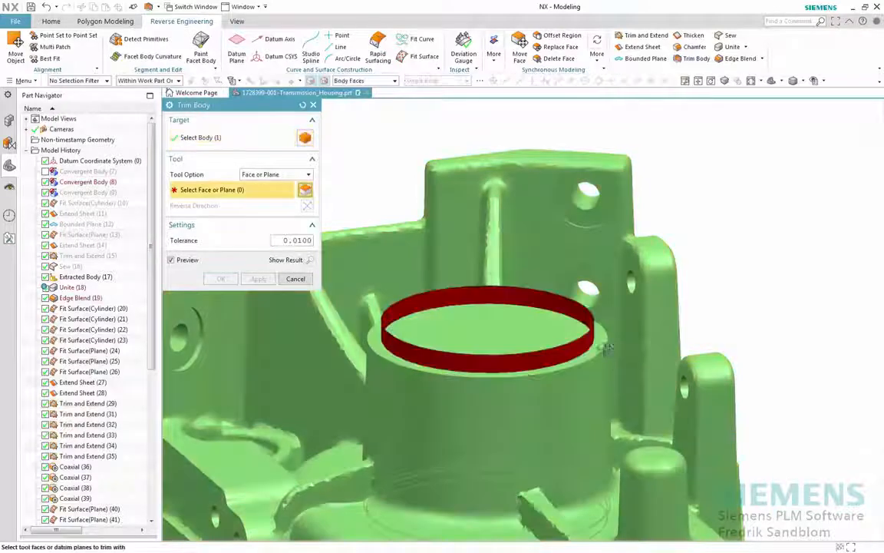
click(581, 342)
middle_drag(581, 341, 596, 348)
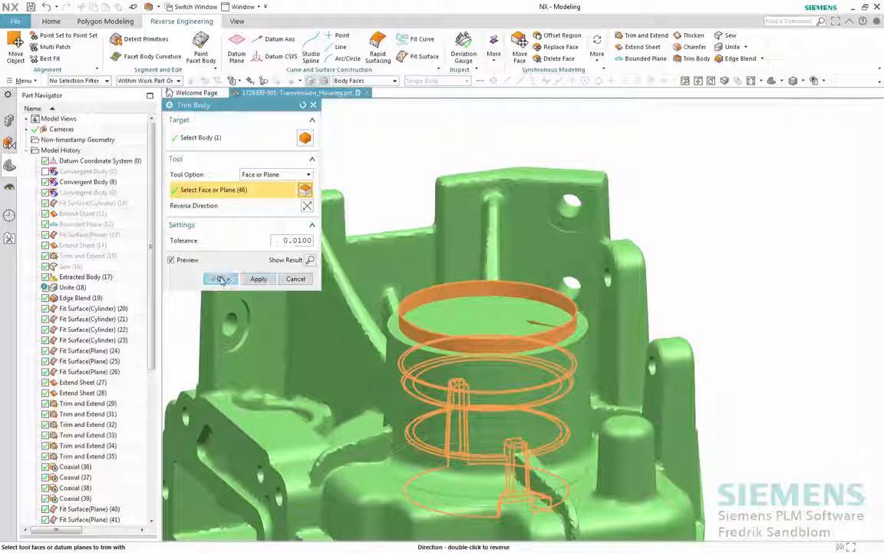
click(222, 278)
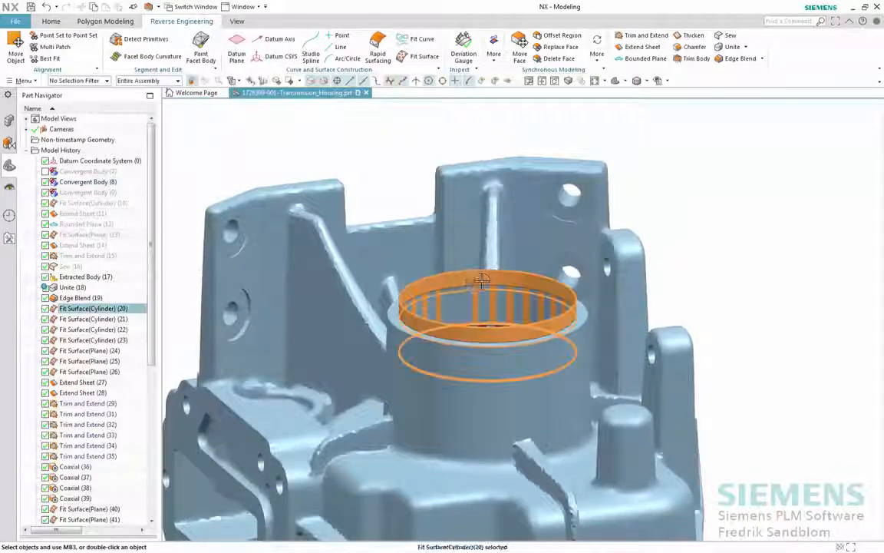
key(ctrl+b)
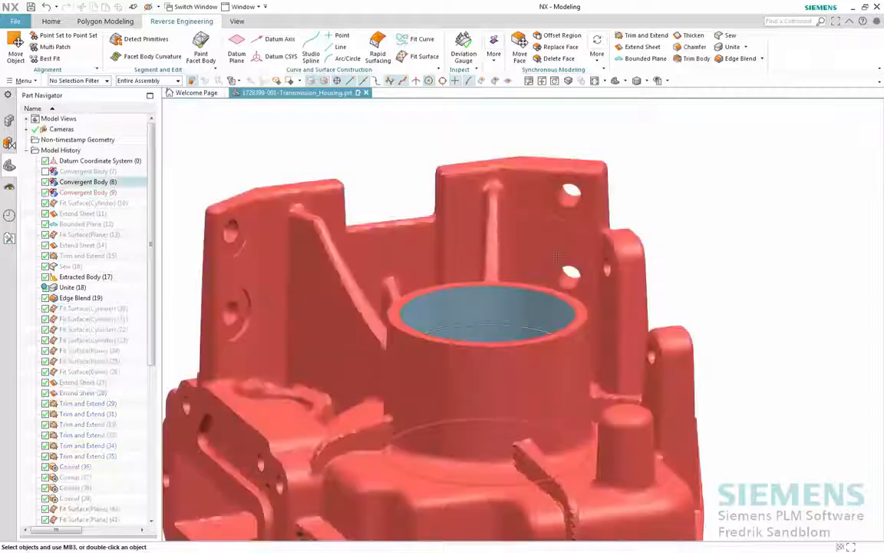
middle_drag(719, 246, 705, 207)
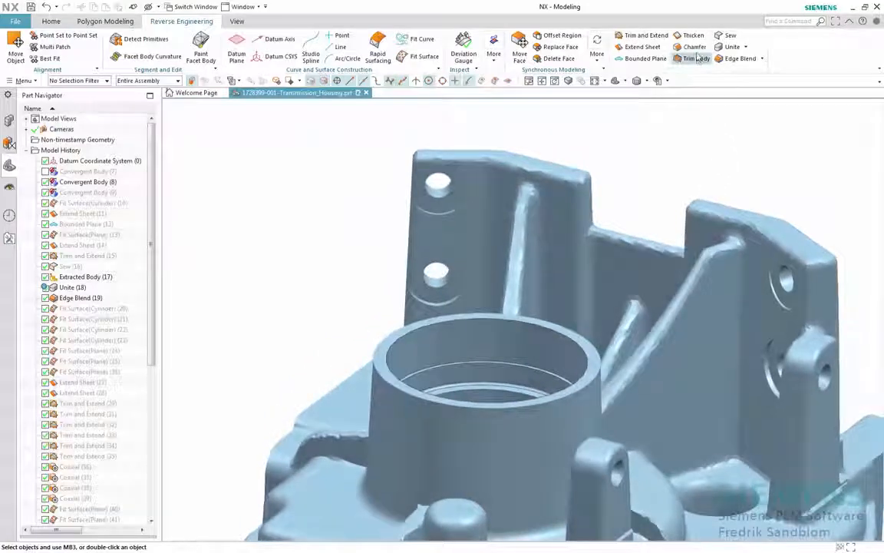
- Chamfer the bore's circular edges at both ends of the opening with a symmetric 1.5 mm distance
click(610, 318)
middle_drag(611, 317, 602, 314)
scroll(576, 300, up, 5)
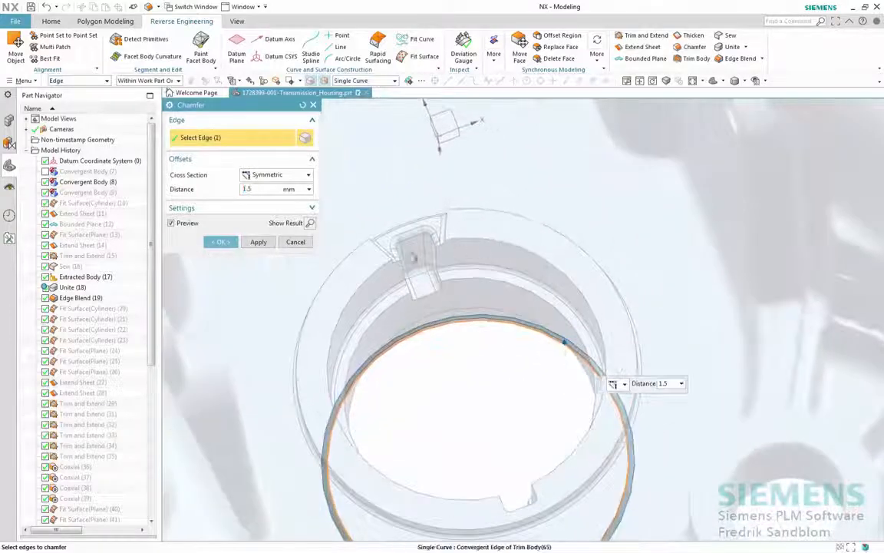
click(375, 273)
click(363, 274)
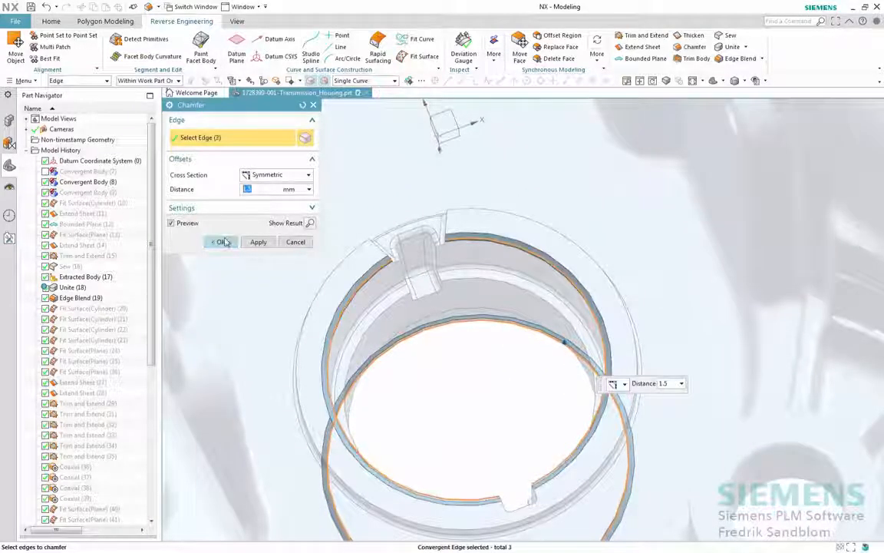
click(221, 242)
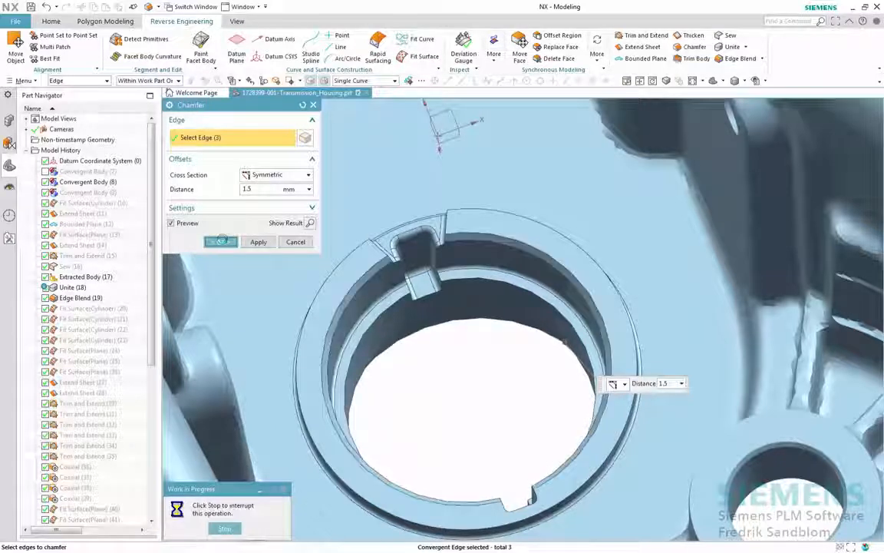
- Change the display colour of the whole transmission housing body to light grey
key(ctrl+f)
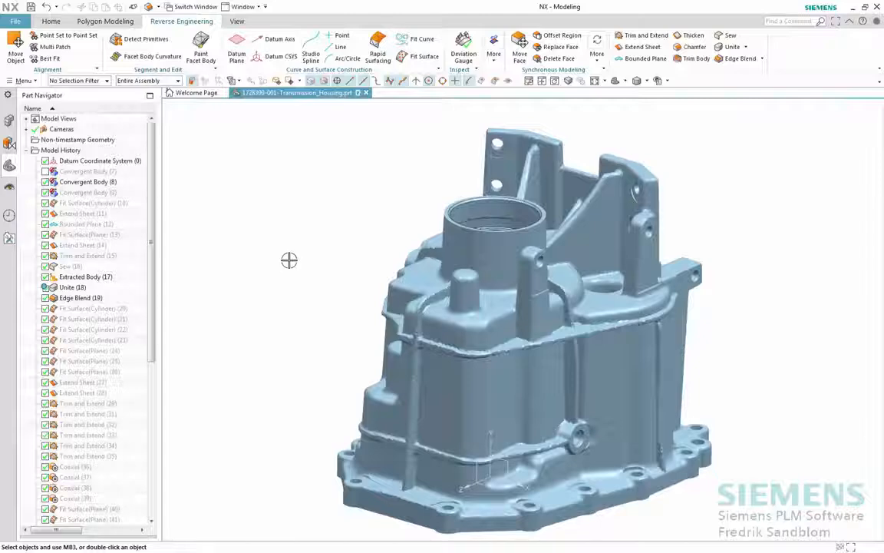
key(ctrl+j)
click(407, 259)
middle_click(397, 247)
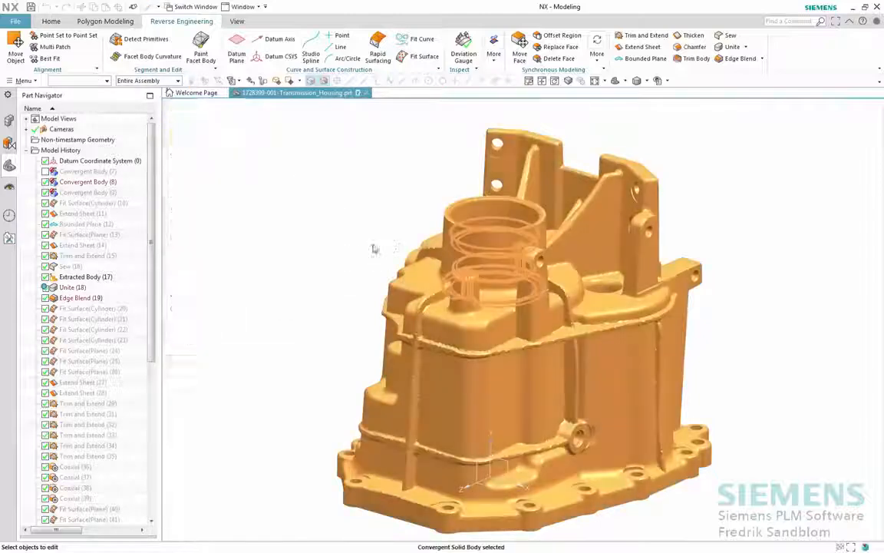
click(284, 154)
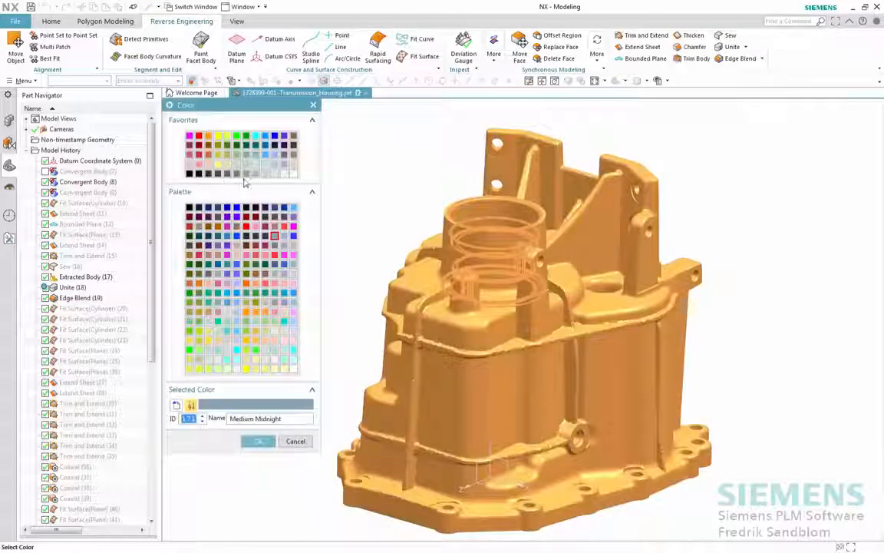
click(233, 161)
middle_click(381, 188)
middle_click(381, 188)
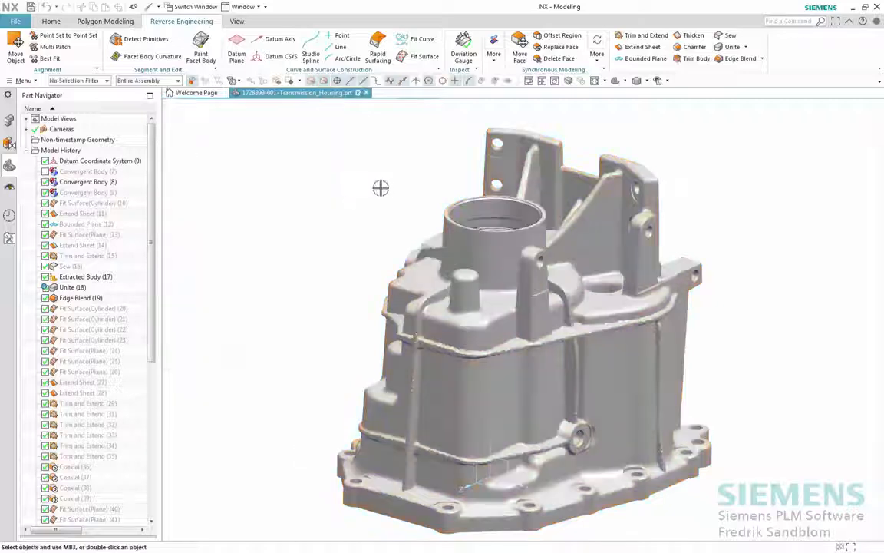
middle_drag(374, 196, 372, 197)
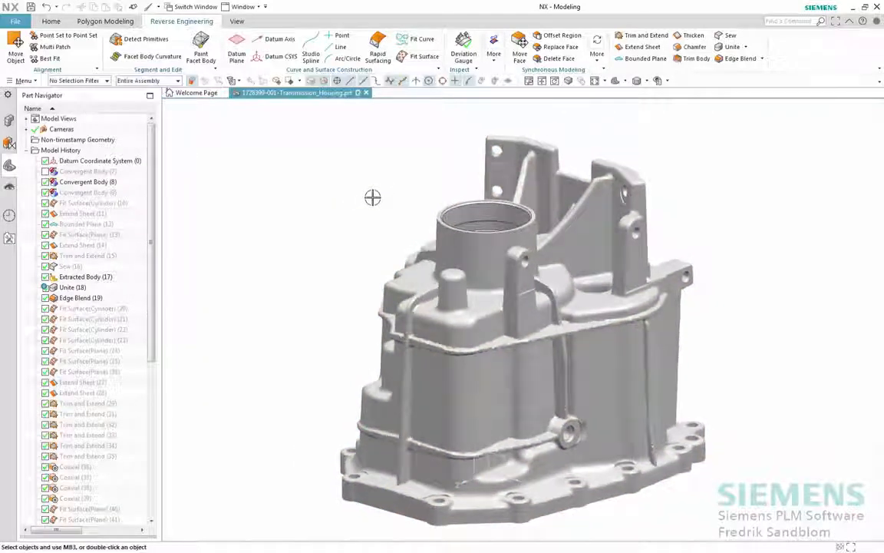